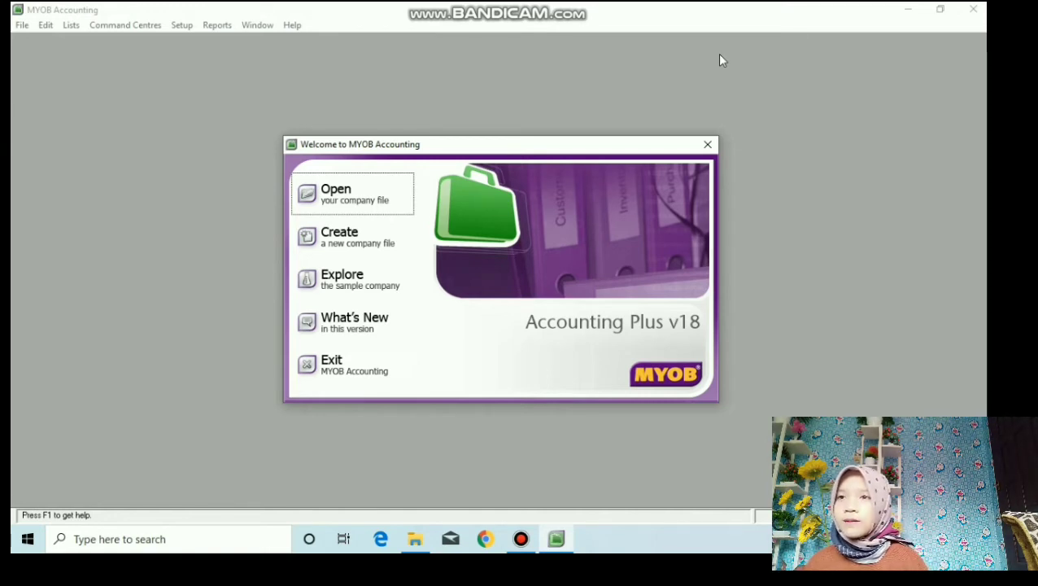
Open the existing company file PTSejahtera Sentosa.myo from the myob18ED folder
click(336, 187)
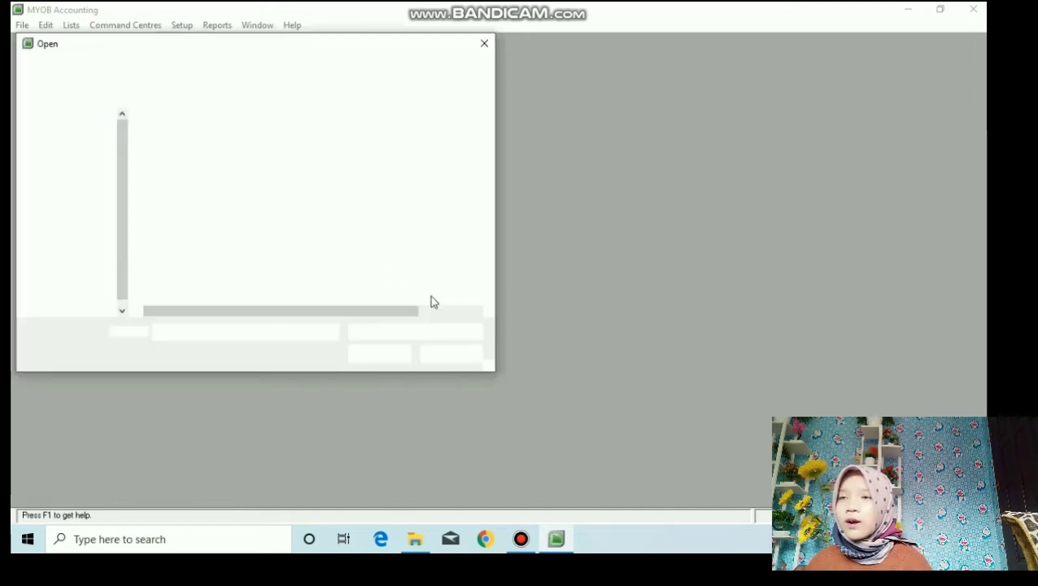
drag(488, 271, 491, 291)
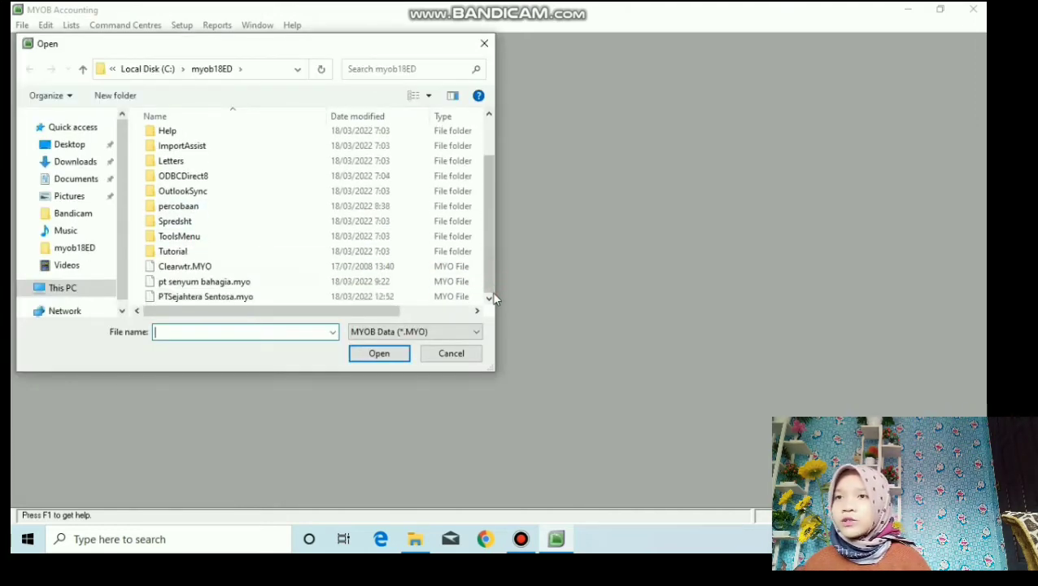
click(388, 298)
click(390, 353)
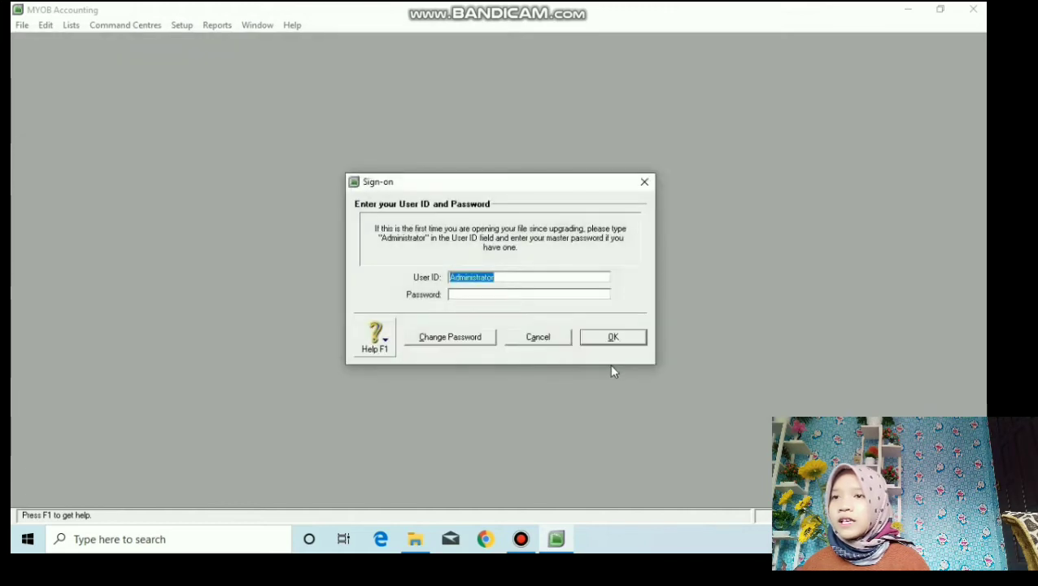
Sign on as Administrator without a password and decline the data verification
click(636, 344)
click(542, 368)
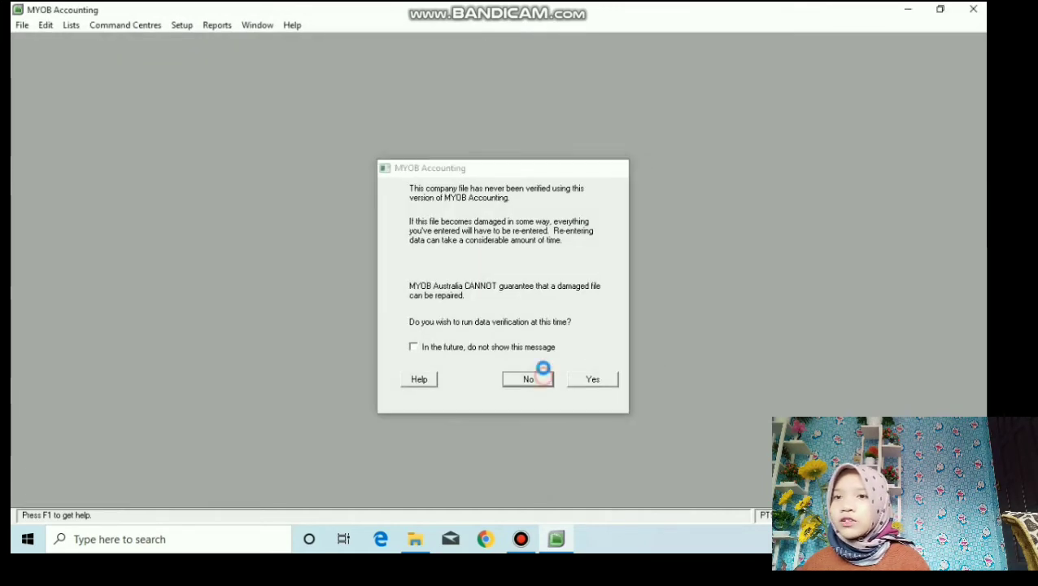
click(232, 69)
double_click(232, 69)
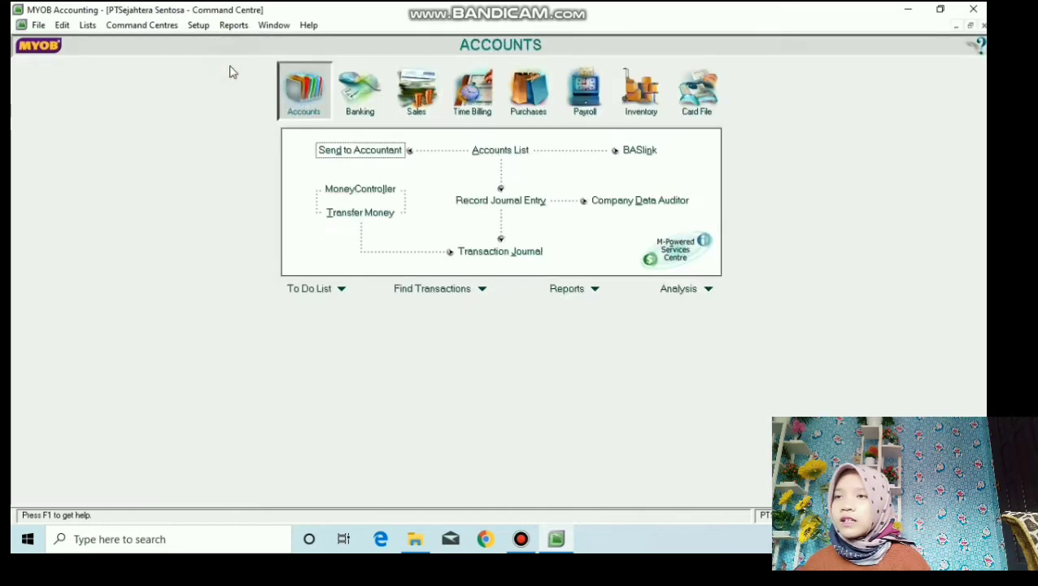
Open the Accounts List and look through all accounts from first to last
click(503, 150)
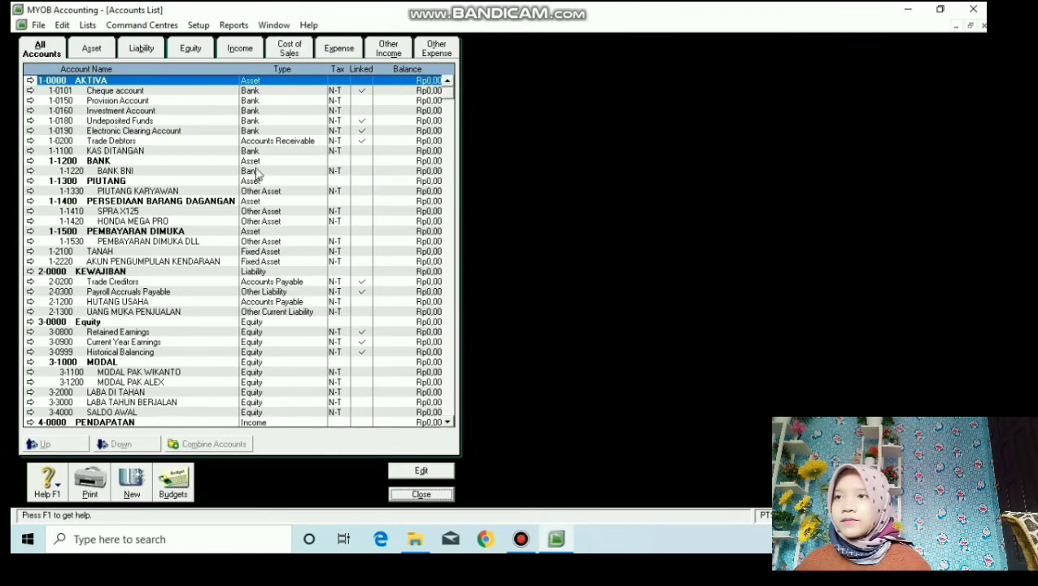
scroll(257, 166, down, 8)
scroll(257, 163, down, 5)
scroll(264, 160, up, 13)
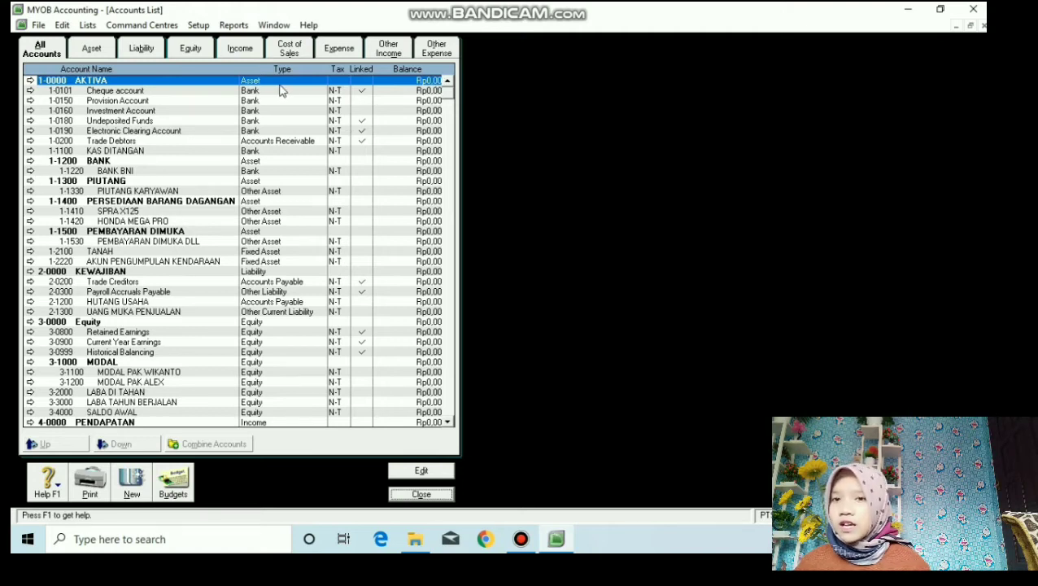
Examine which accounts are marked as linked, from the asset accounts through to the expense accounts
click(361, 91)
click(353, 121)
click(354, 131)
click(361, 142)
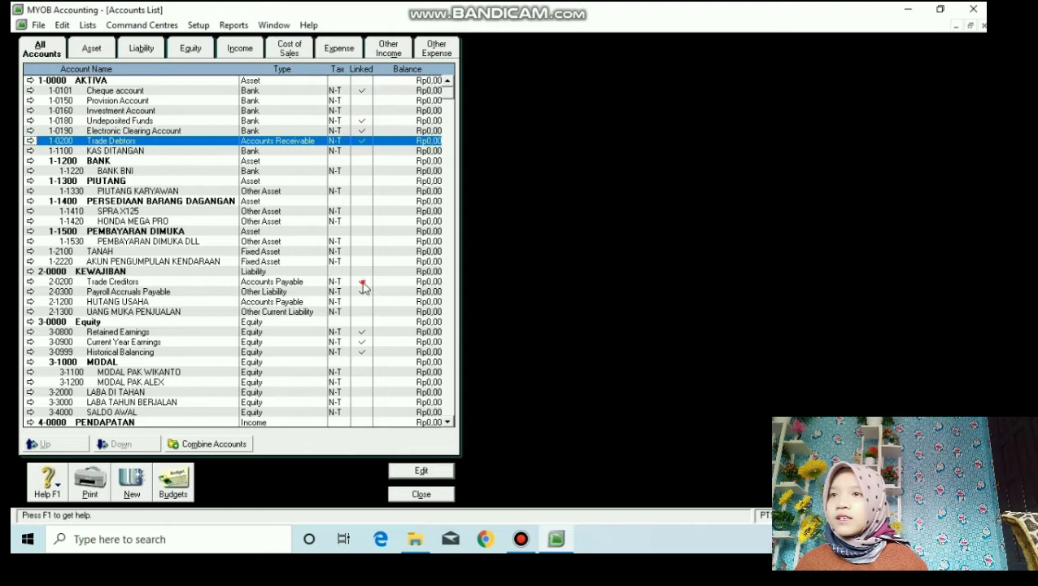
click(363, 281)
click(363, 291)
click(362, 332)
click(363, 352)
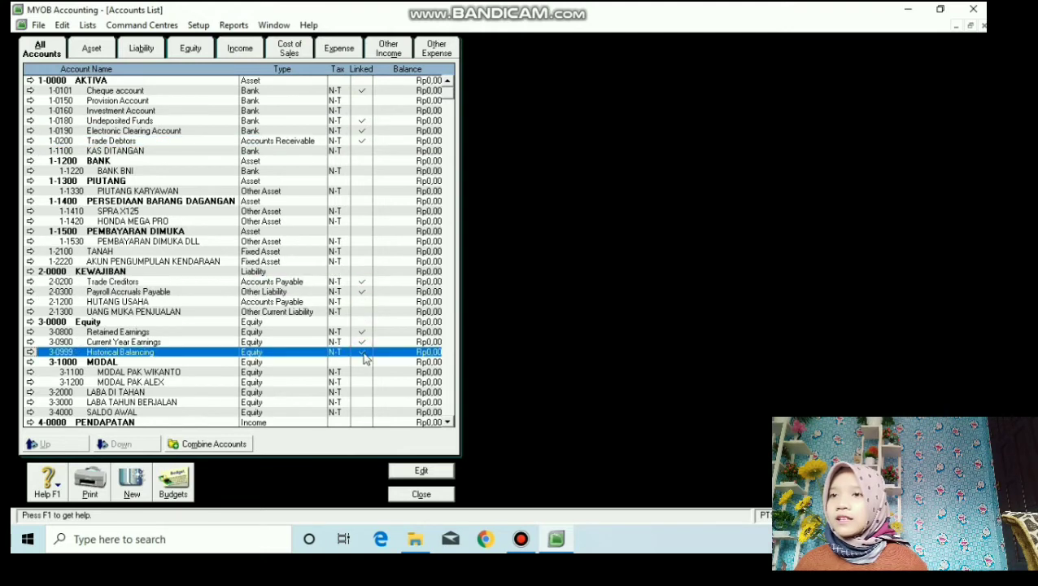
scroll(366, 355, down, 14)
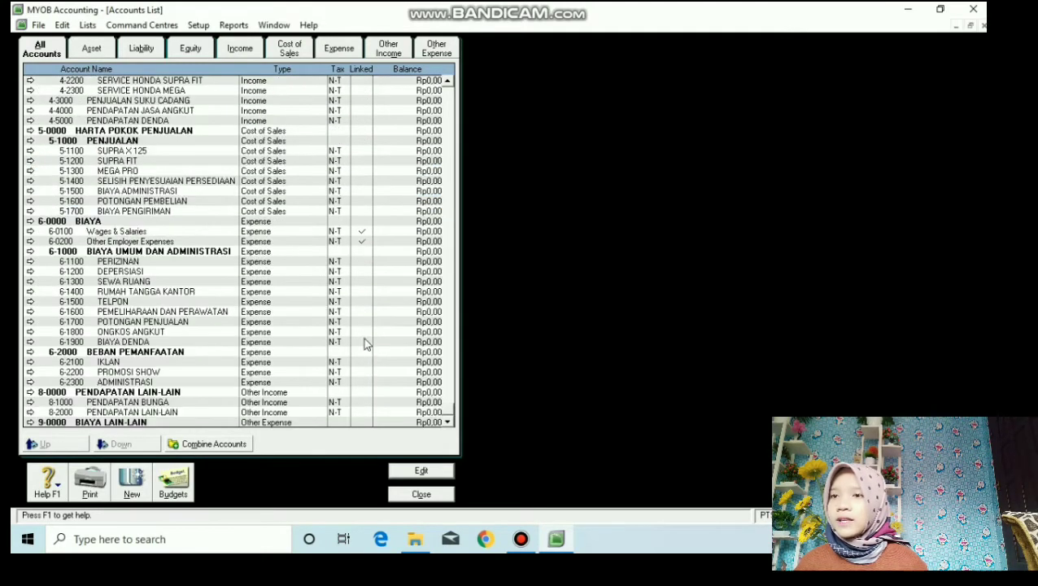
click(340, 241)
scroll(351, 209, up, 10)
scroll(352, 209, up, 4)
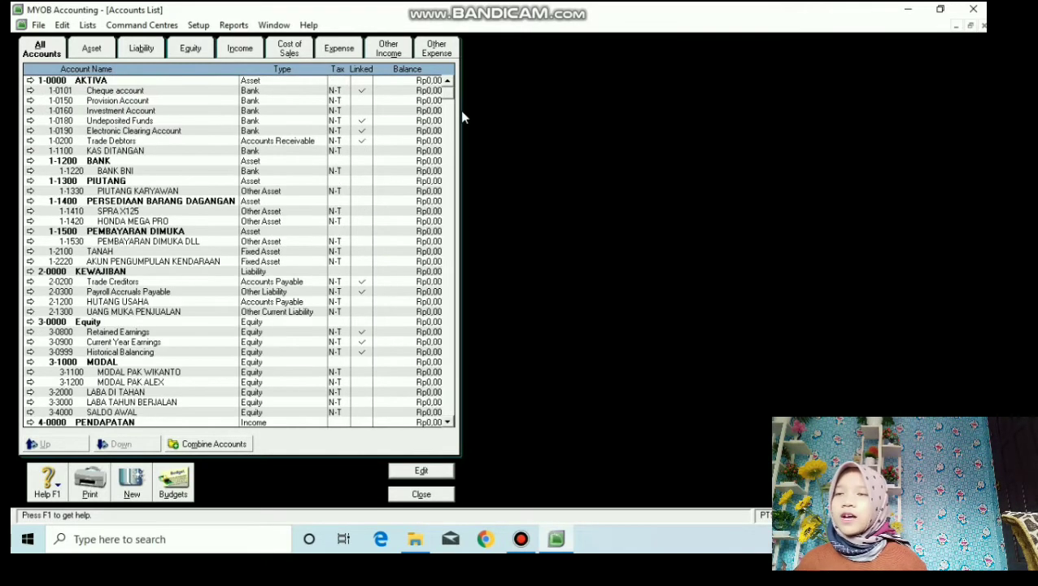
mouse_move(447, 105)
mouse_down()
mouse_move(448, 284)
mouse_move(448, 99)
mouse_up()
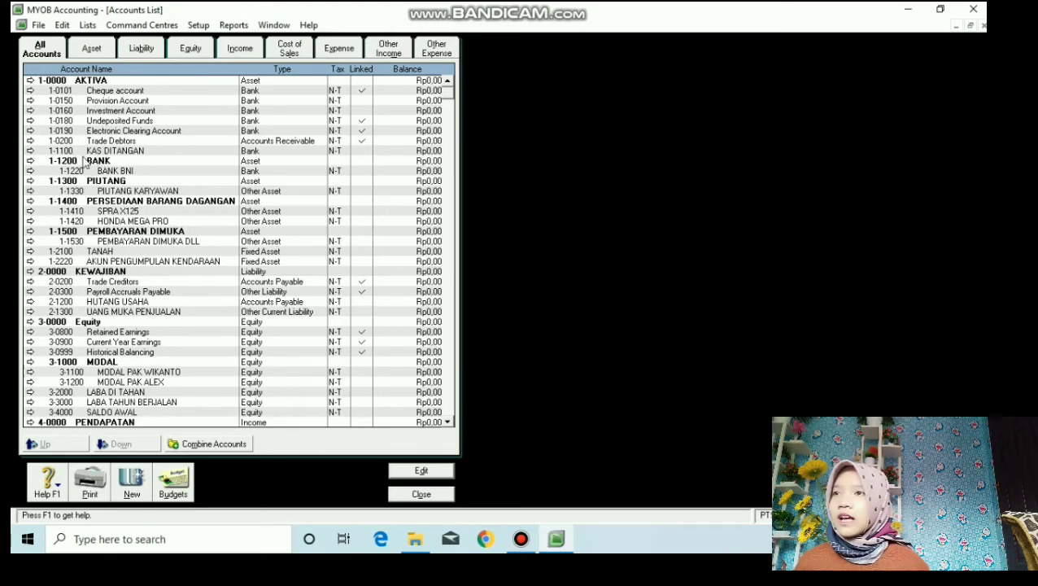
Renumber the Cheque account as 1-1101 and rename it KAS
double_click(93, 91)
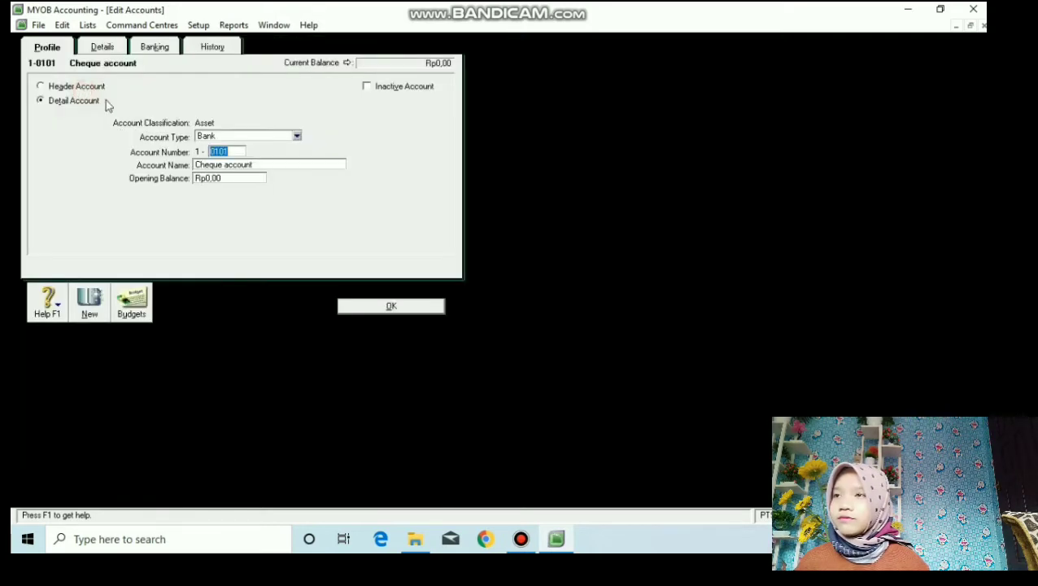
click(237, 152)
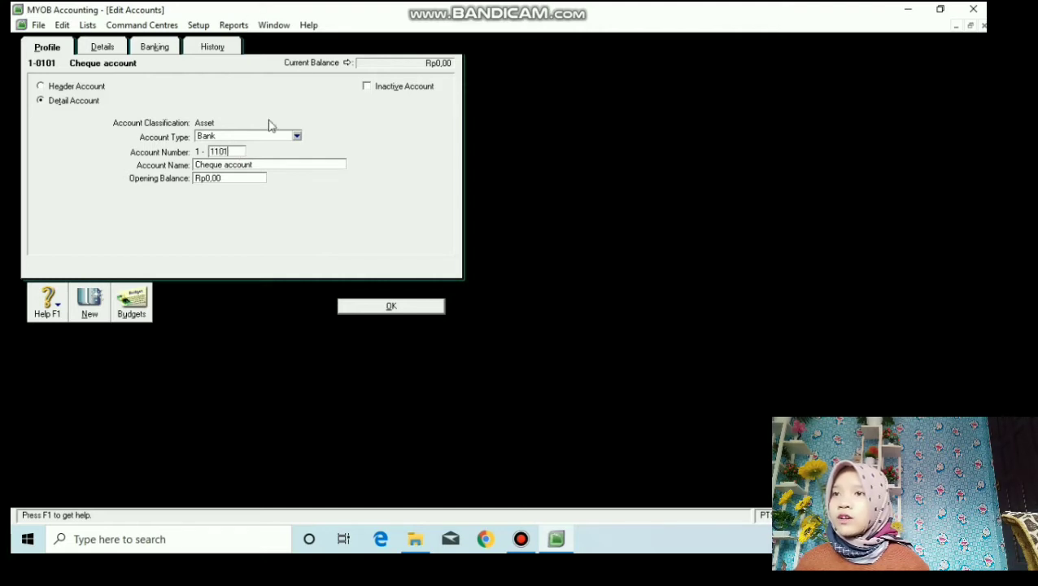
click(281, 161)
double_click(275, 163)
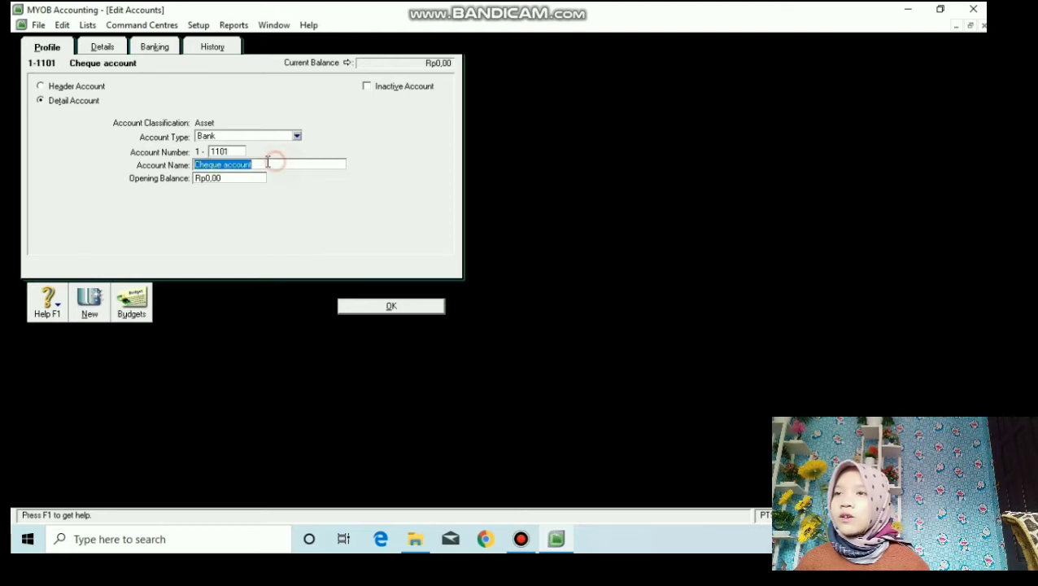
key(BackSpace)
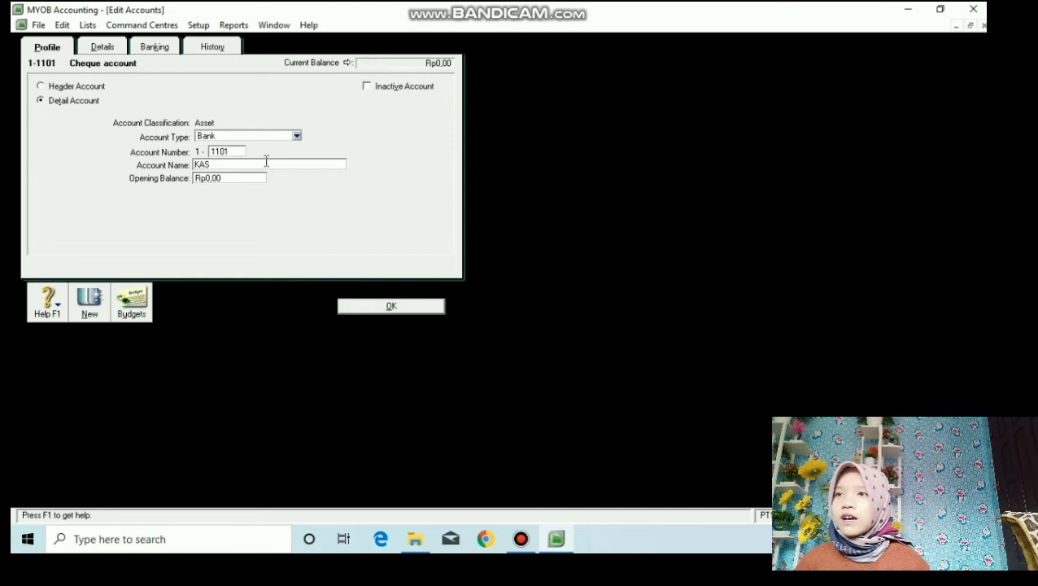
click(391, 307)
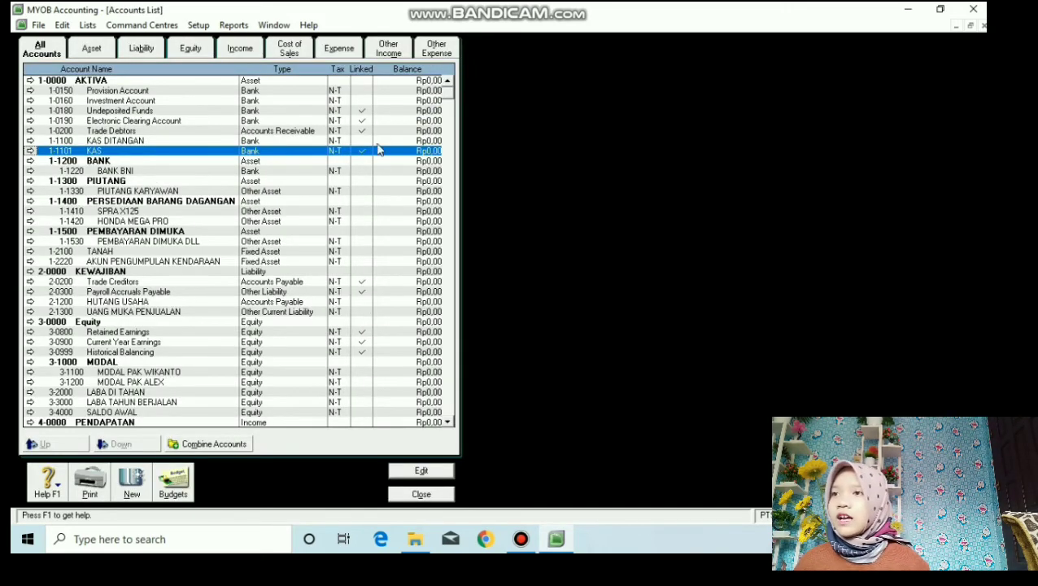
Delete the unlinked Provision Account from the asset accounts
click(135, 91)
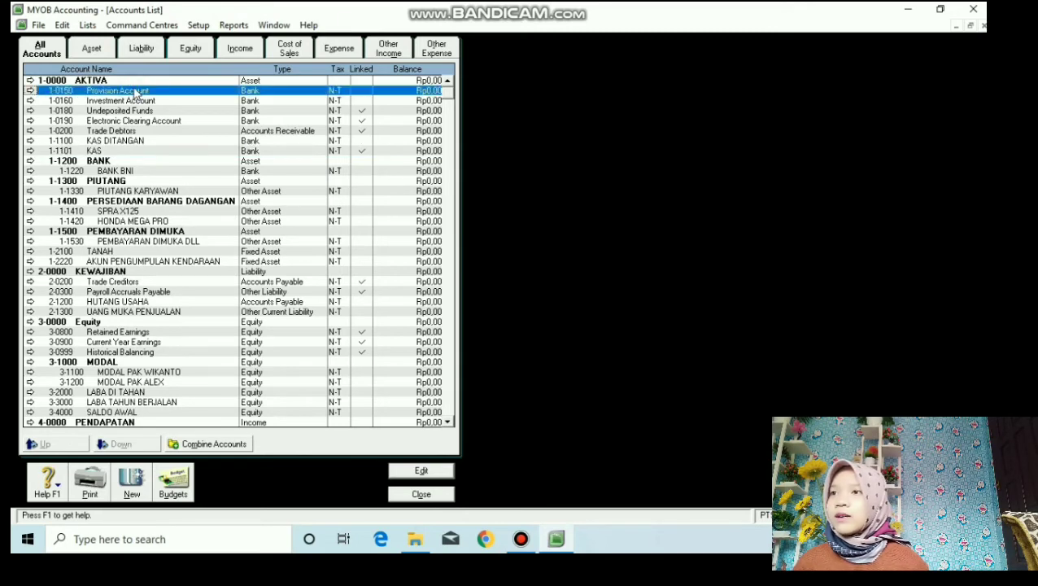
double_click(135, 91)
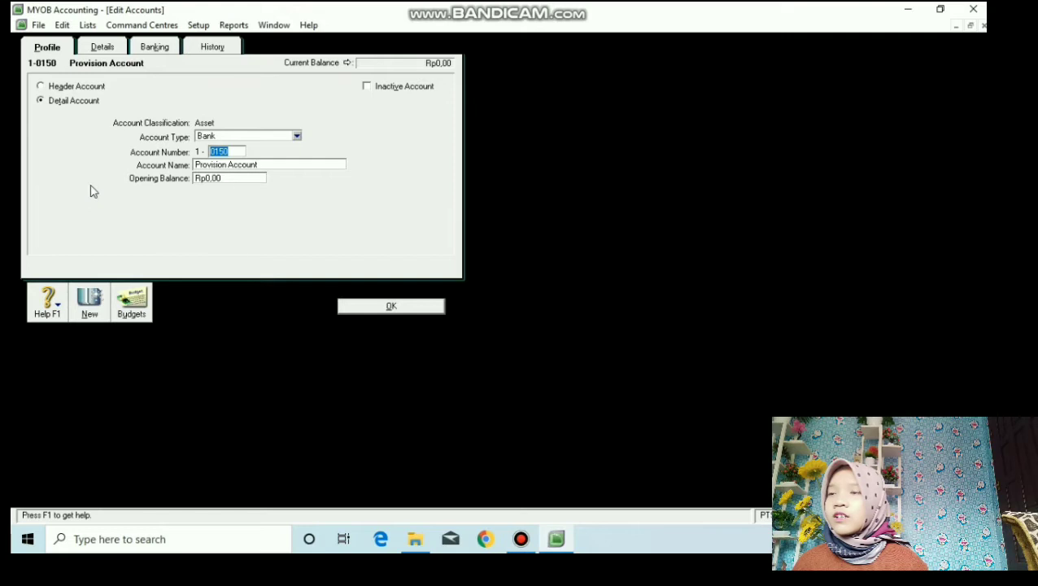
right_click(89, 189)
click(110, 196)
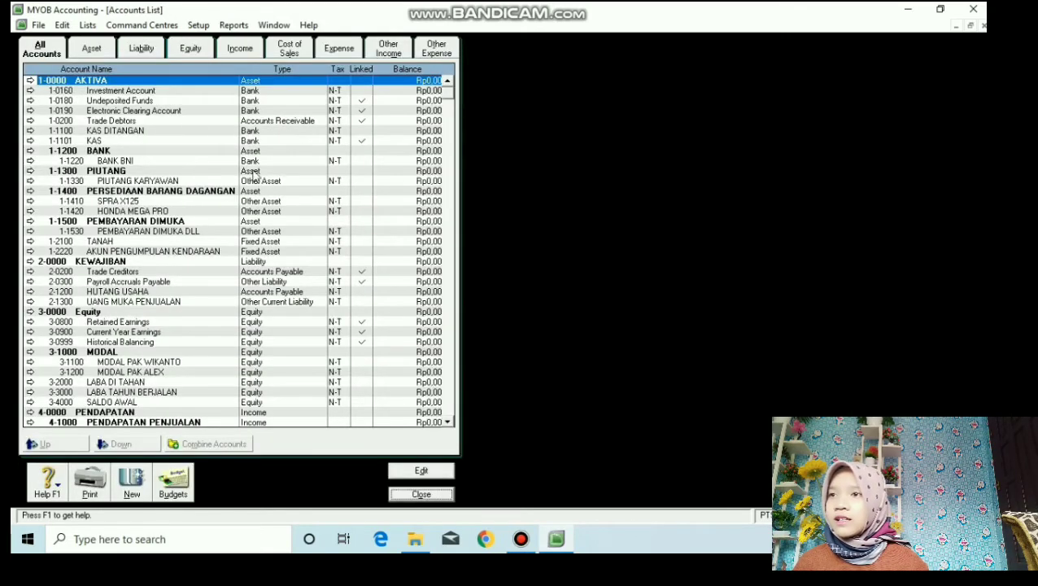
Delete the unlinked Investment Account from the asset accounts
click(171, 92)
double_click(168, 92)
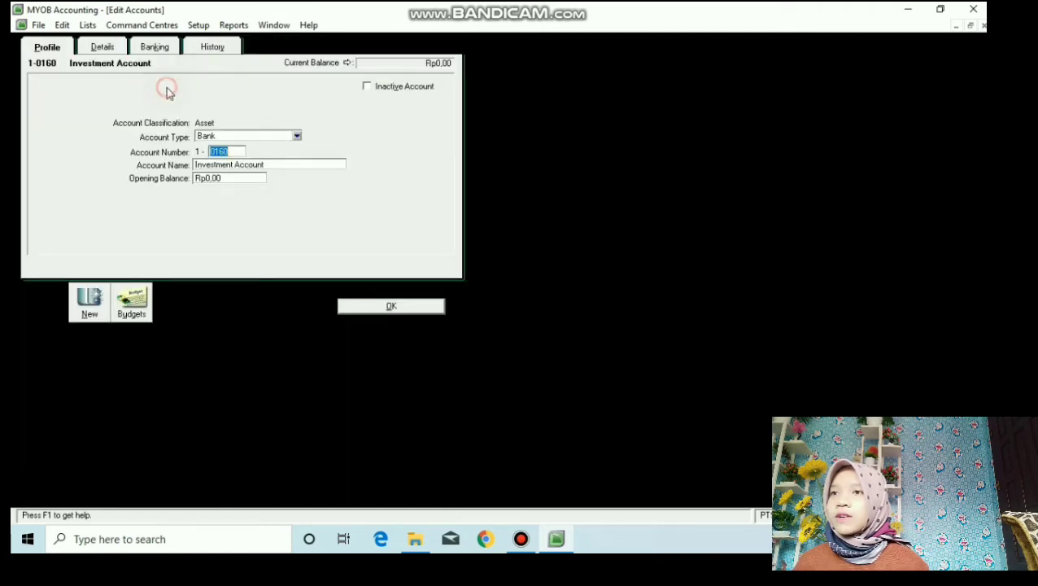
right_click(99, 172)
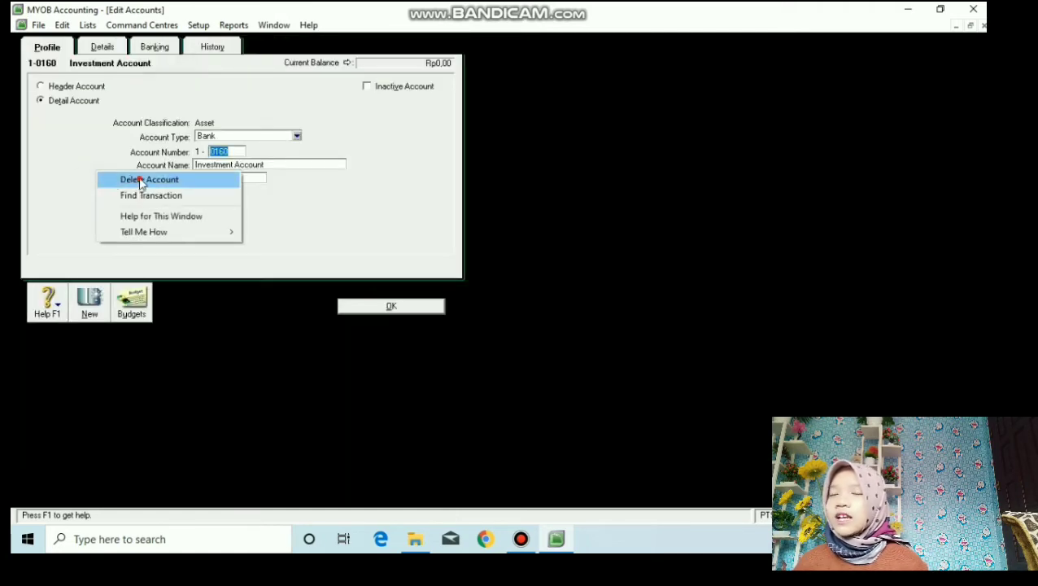
click(139, 179)
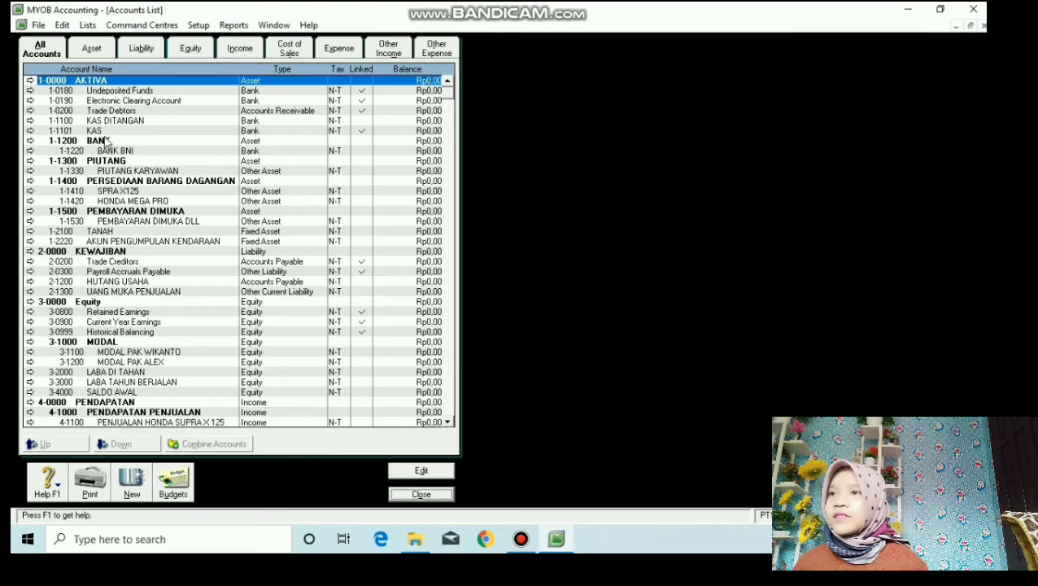
Renumber the Undeposited Funds account as 1-1201 and rename it BANK MANDIRI
click(141, 91)
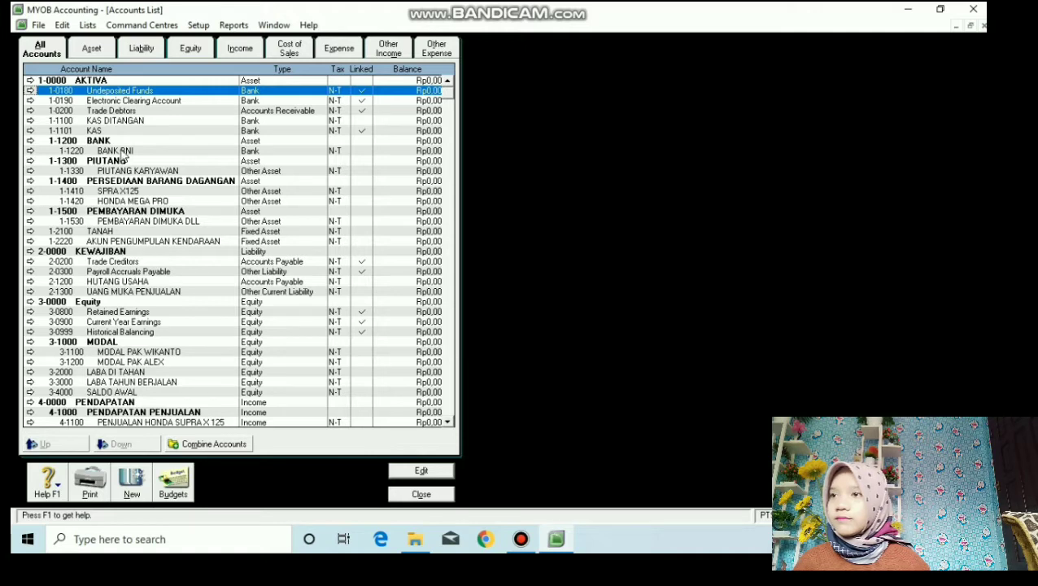
double_click(142, 90)
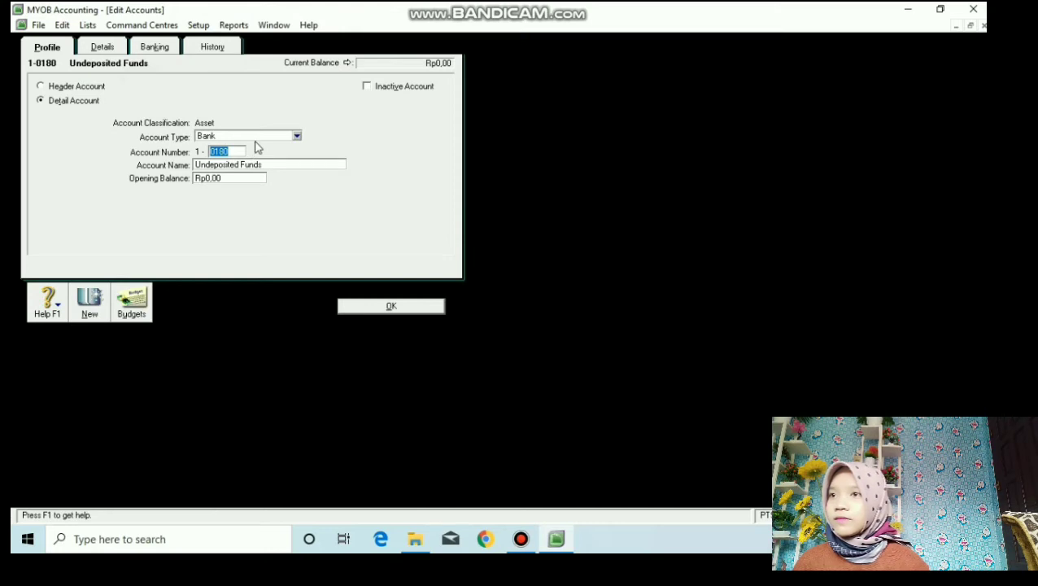
key(BackSpace)
text(12)
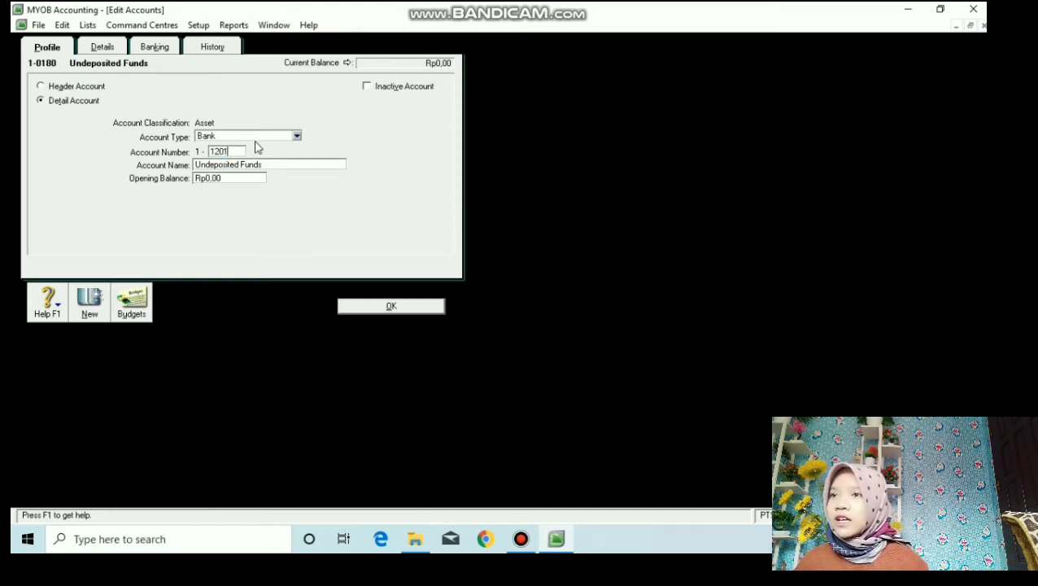
text(01)
click(256, 165)
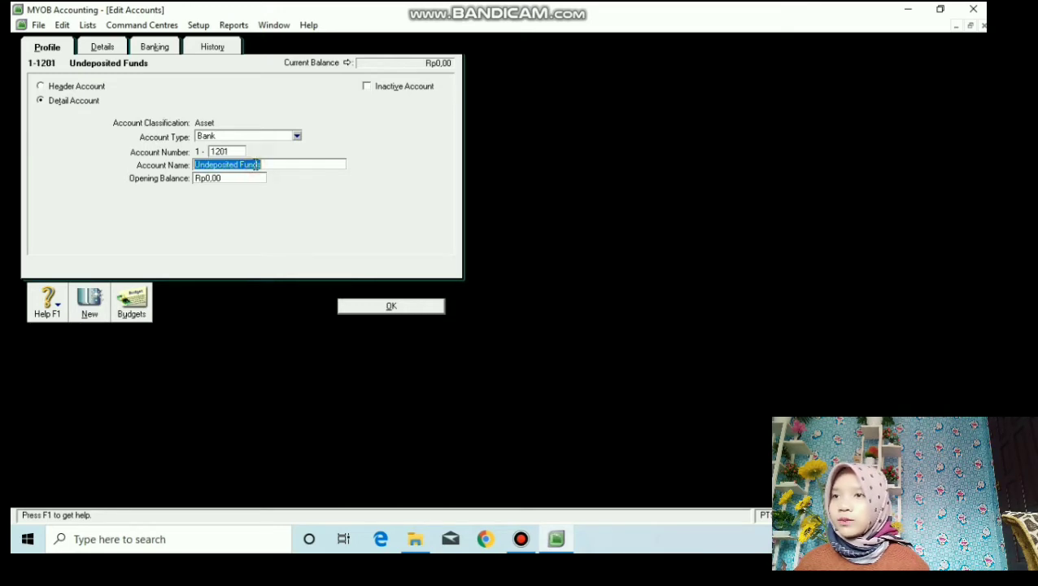
key(BackSpace)
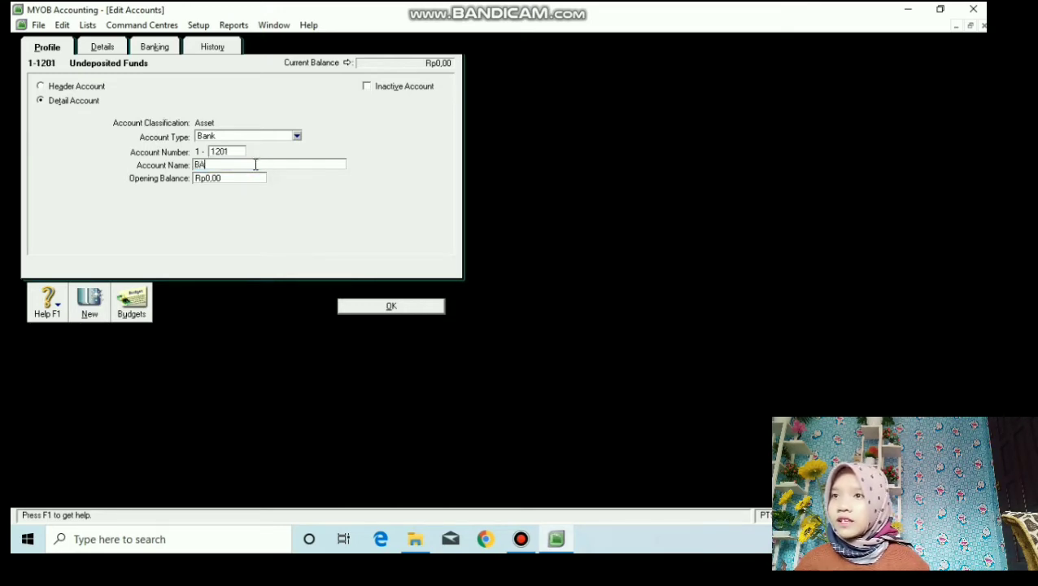
text(M)
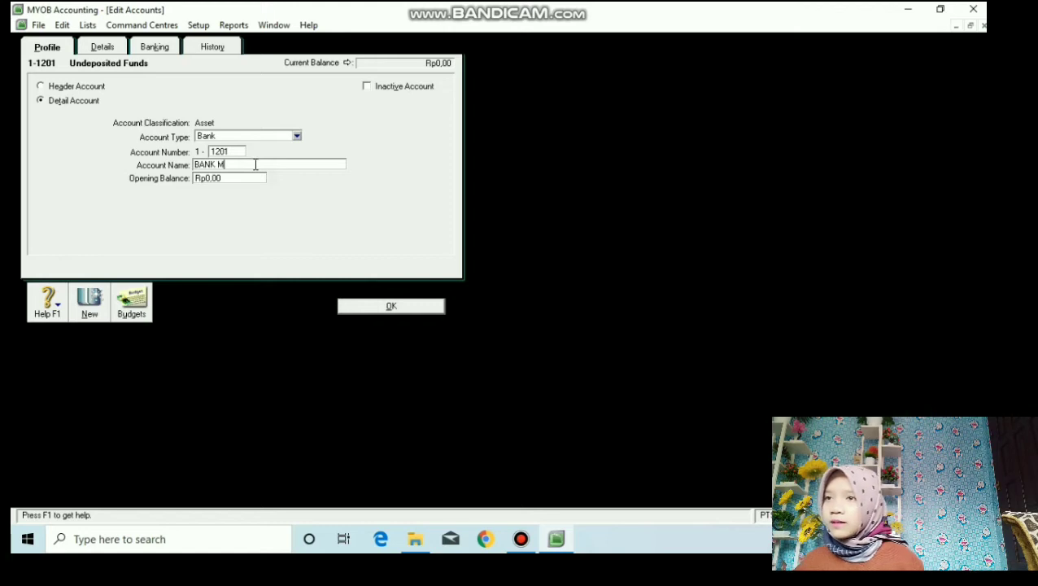
text(ANDIRI)
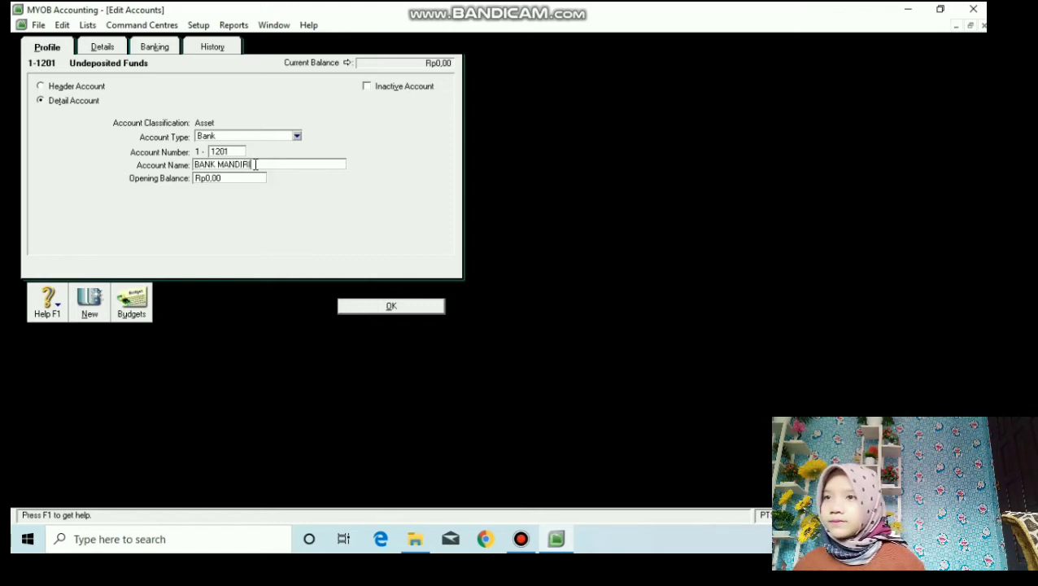
click(389, 306)
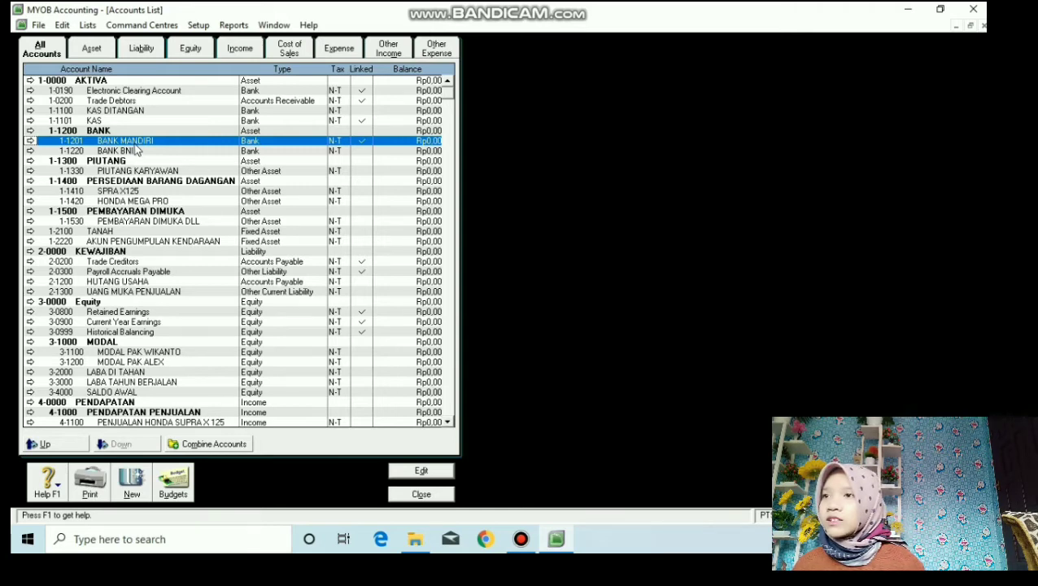
Renumber the Electronic Clearing Account as 1-1202 and rename it BANK BCA
click(110, 92)
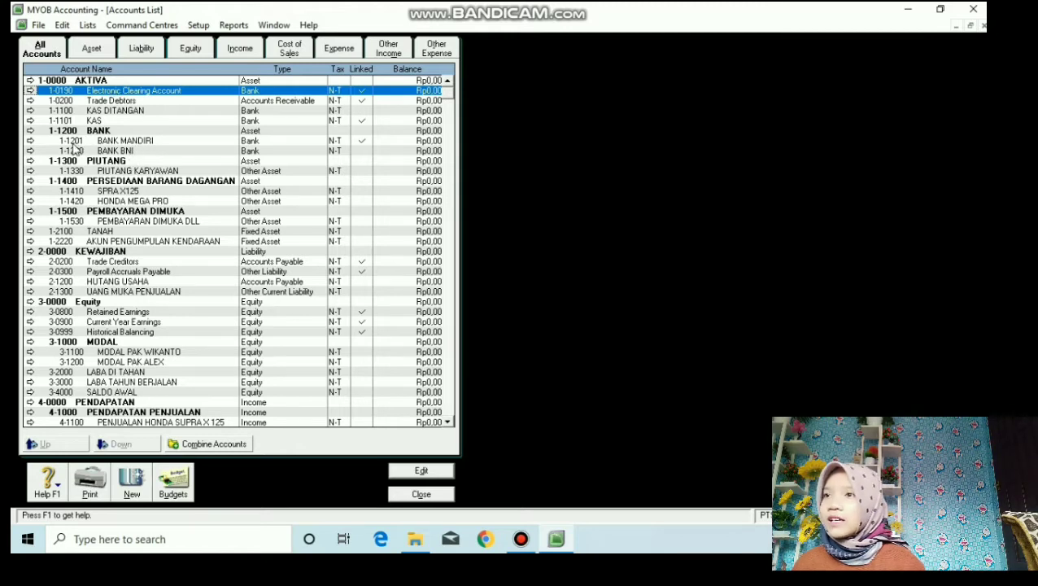
double_click(152, 96)
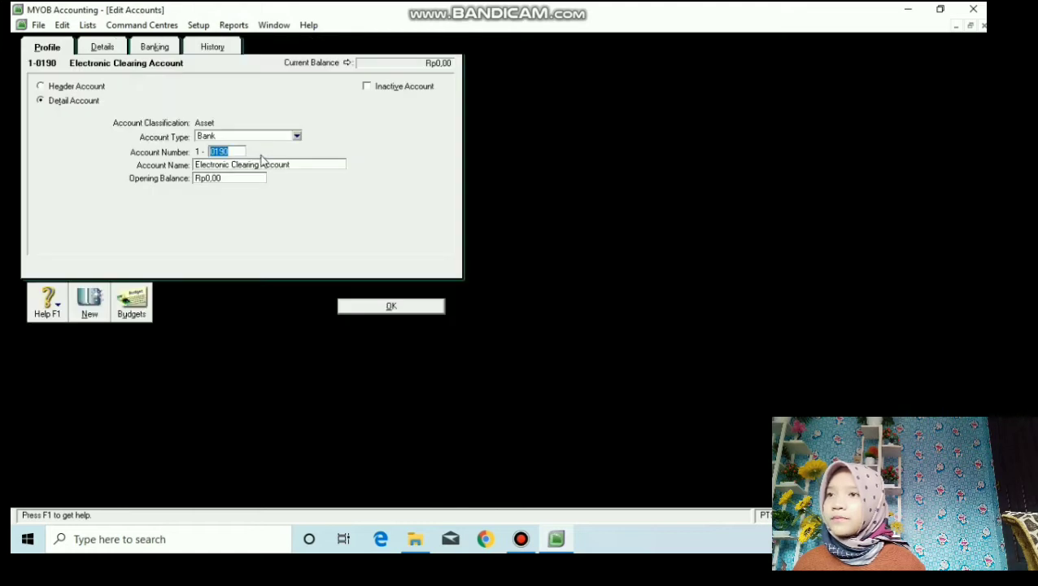
key(BackSpace)
text(1202)
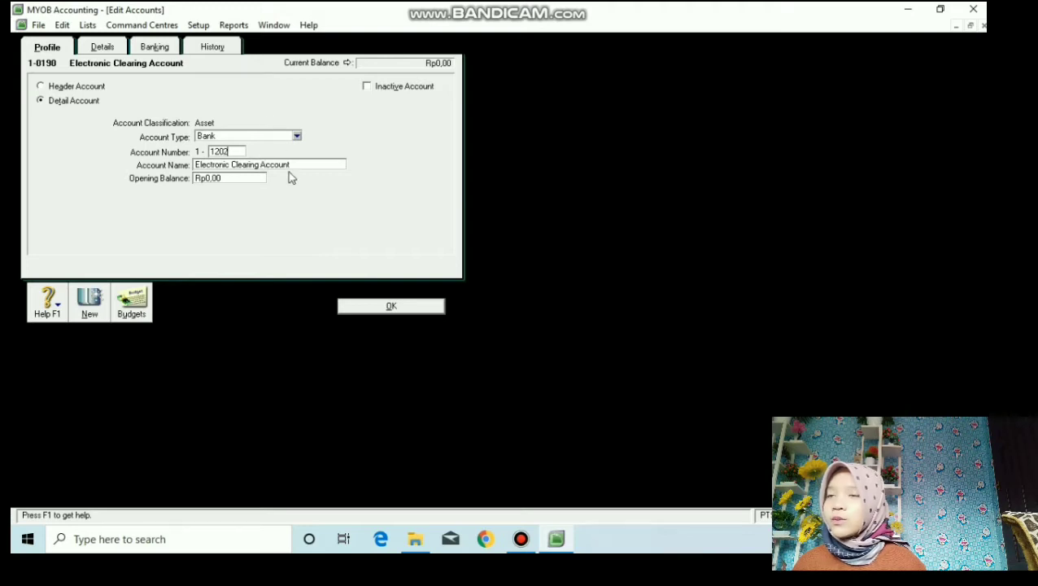
click(295, 165)
key(BackSpace)
text(B)
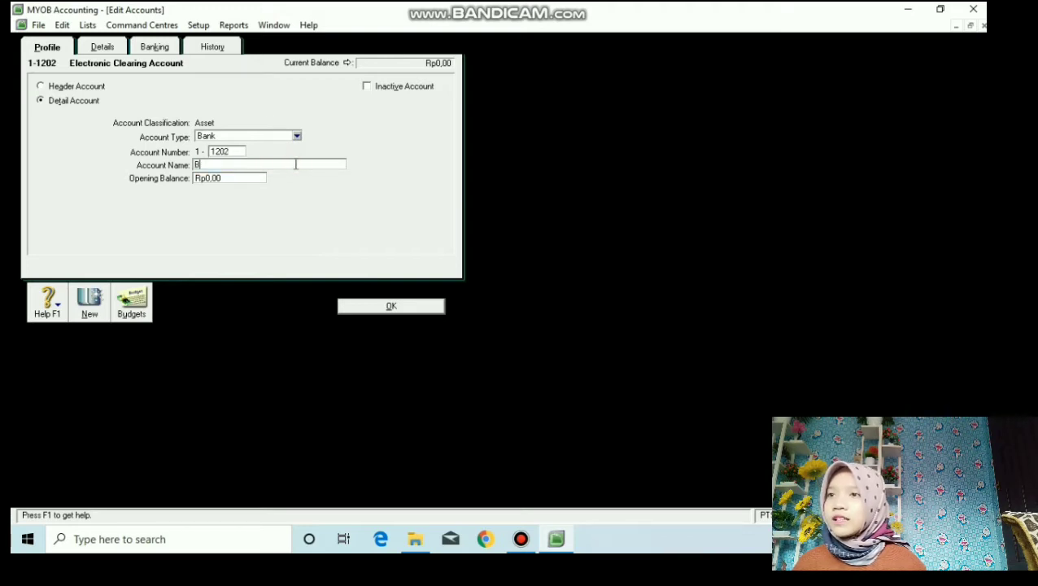
text(ANK BCA)
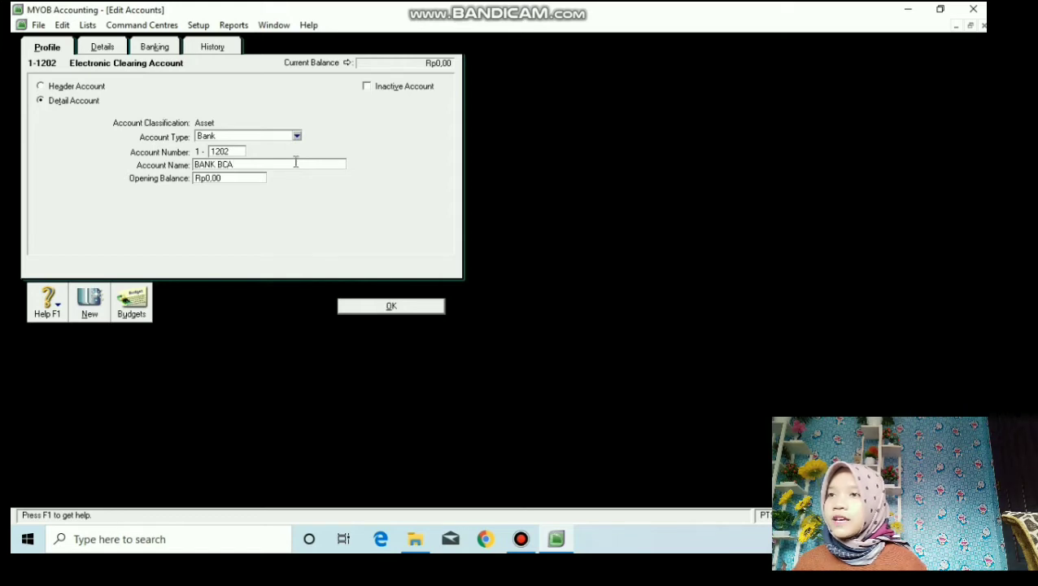
click(429, 306)
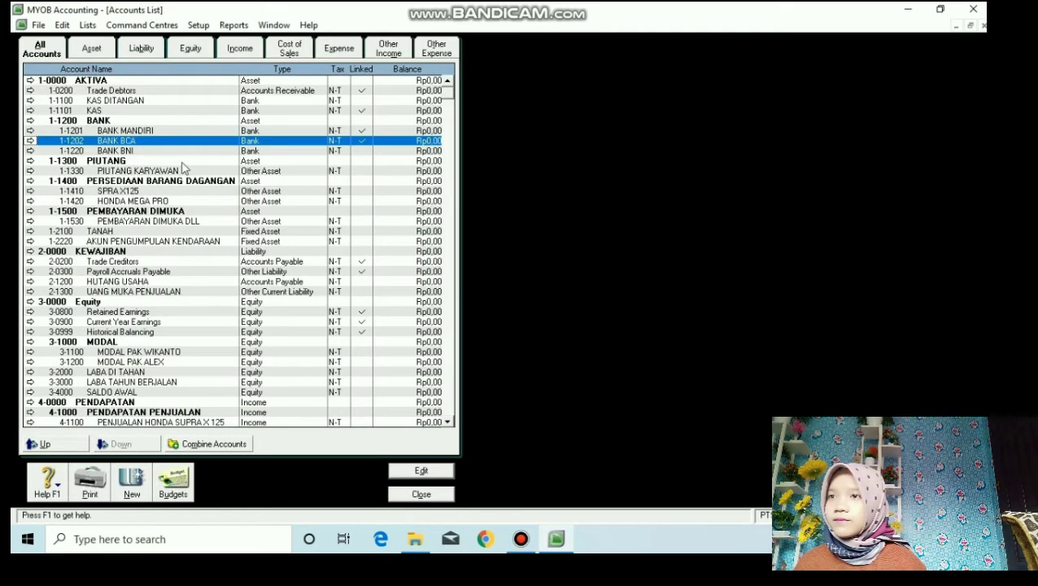
Delete the unlinked PIUTANG KARYAWAN account under the PIUTANG header
click(175, 92)
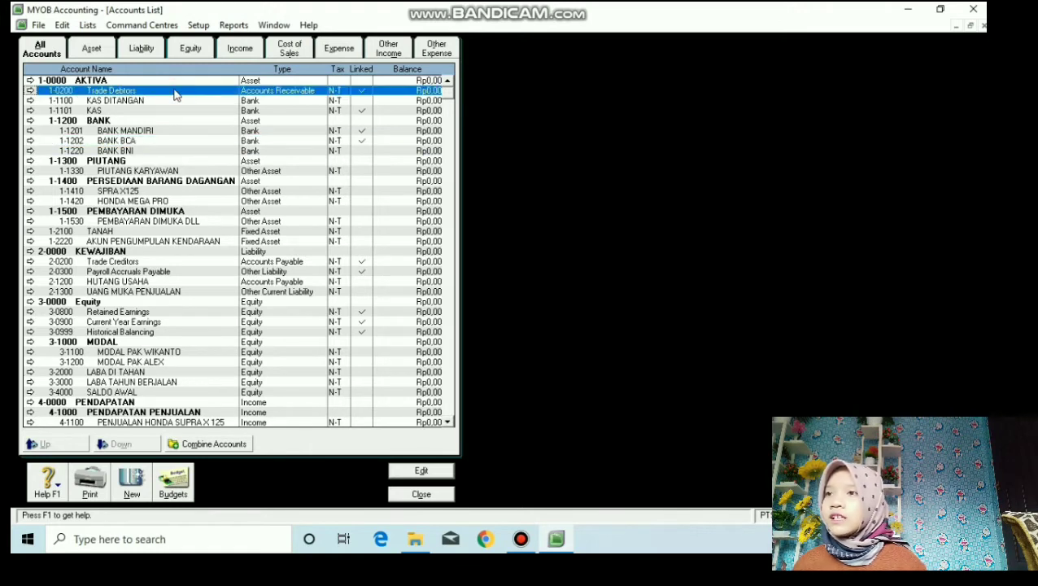
click(142, 171)
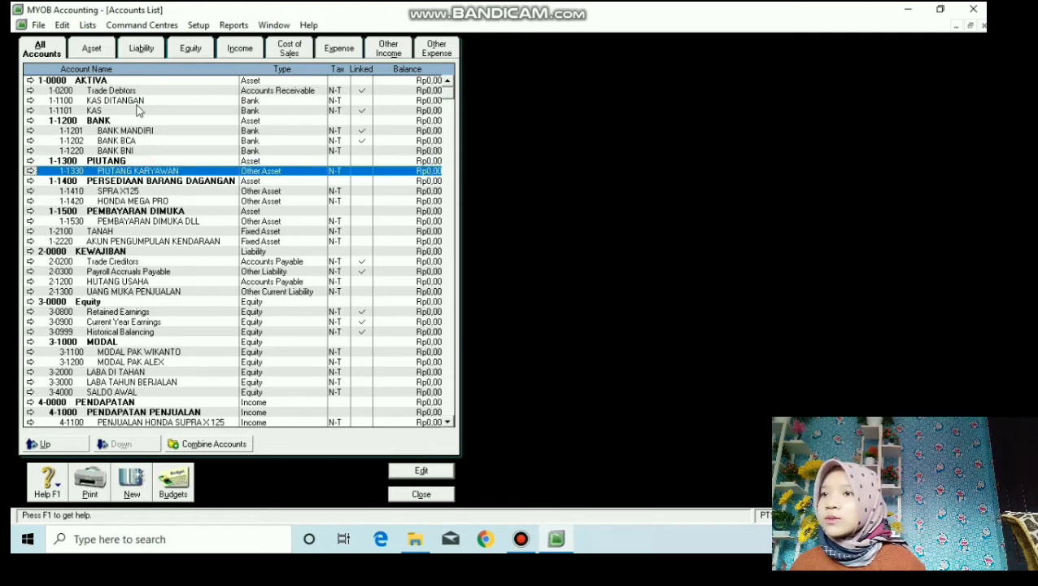
click(136, 93)
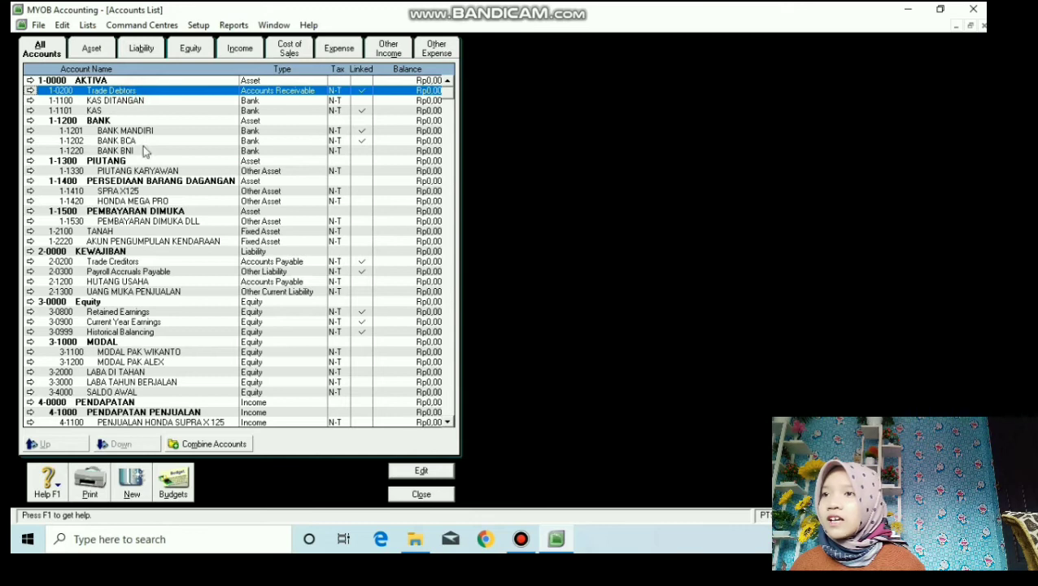
click(139, 171)
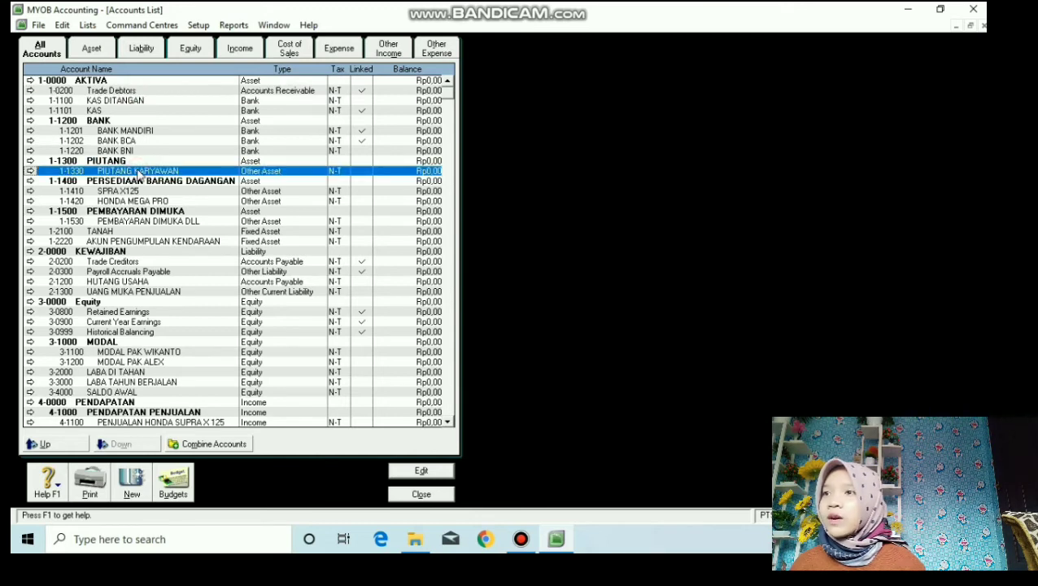
double_click(140, 171)
right_click(101, 179)
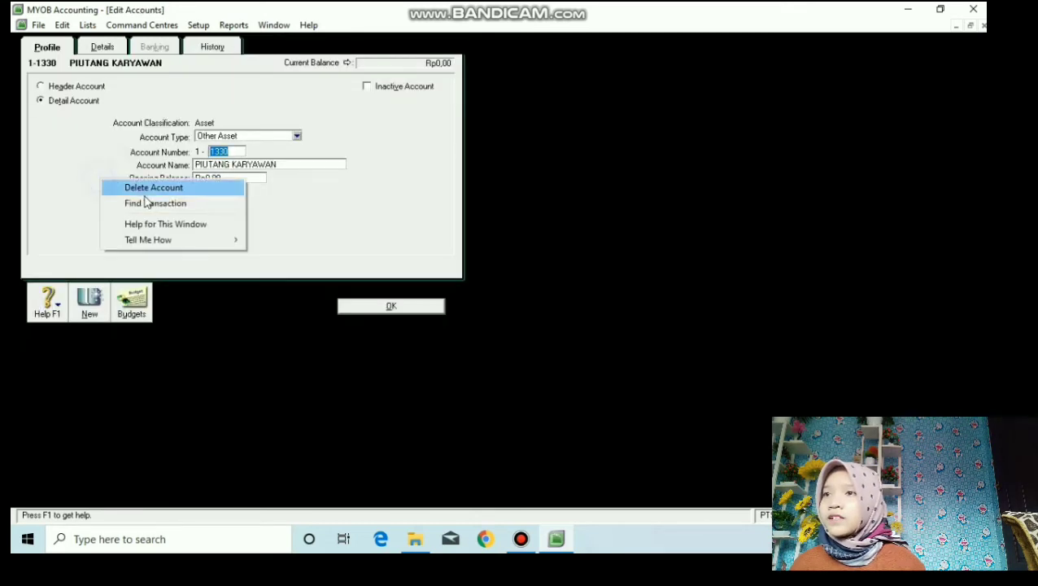
click(151, 190)
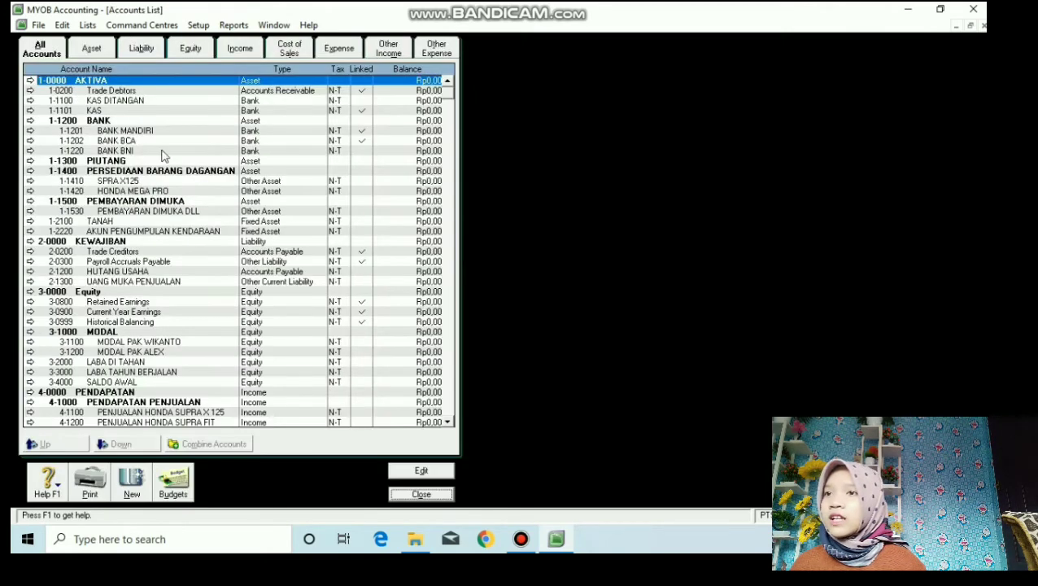
Renumber the linked Trade Debtors account as 1-1301 and rename it PIUTANG KARYAWAN
double_click(114, 96)
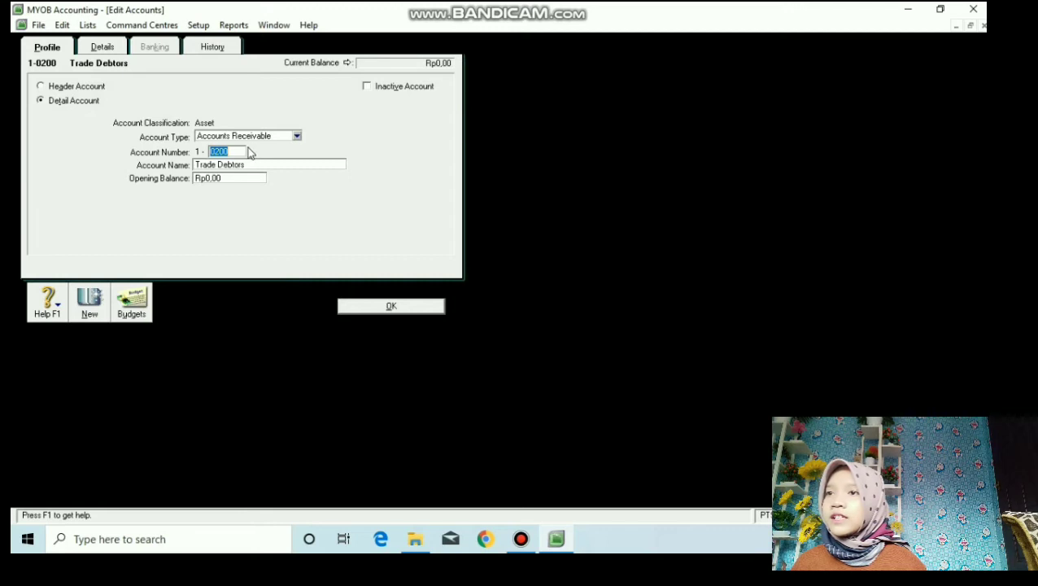
key(BackSpace)
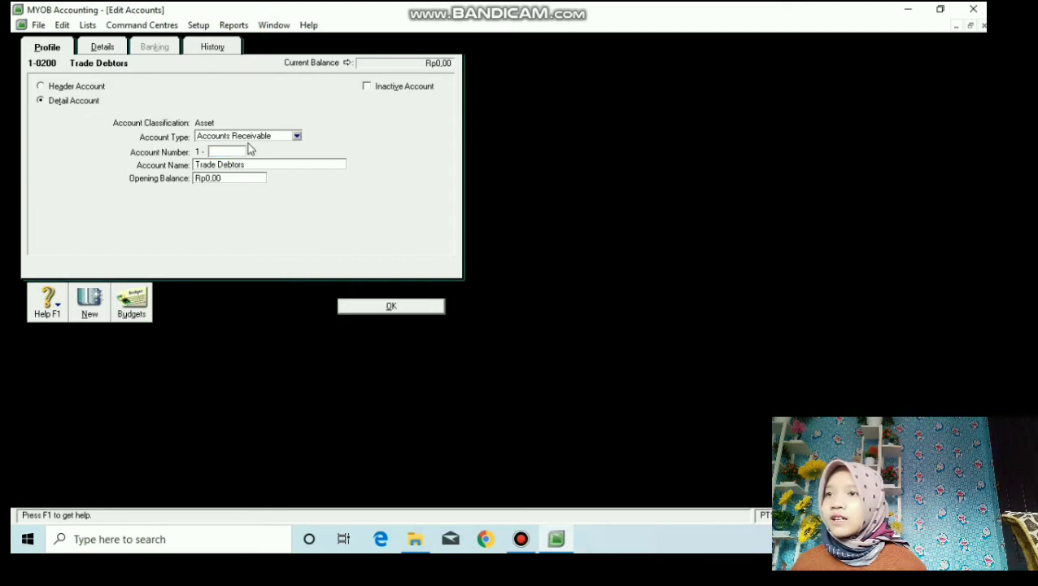
text(11)
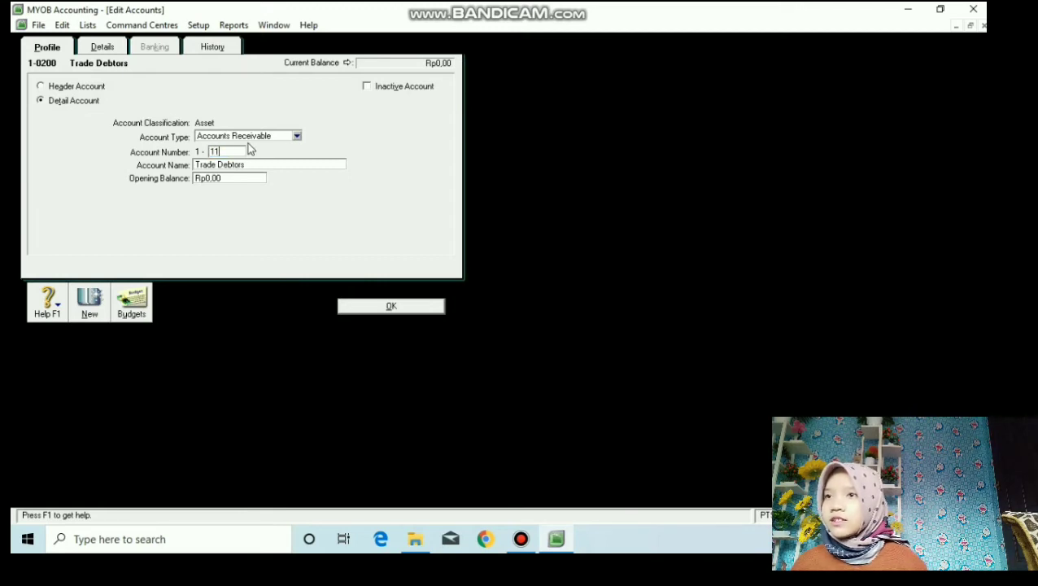
text(30)
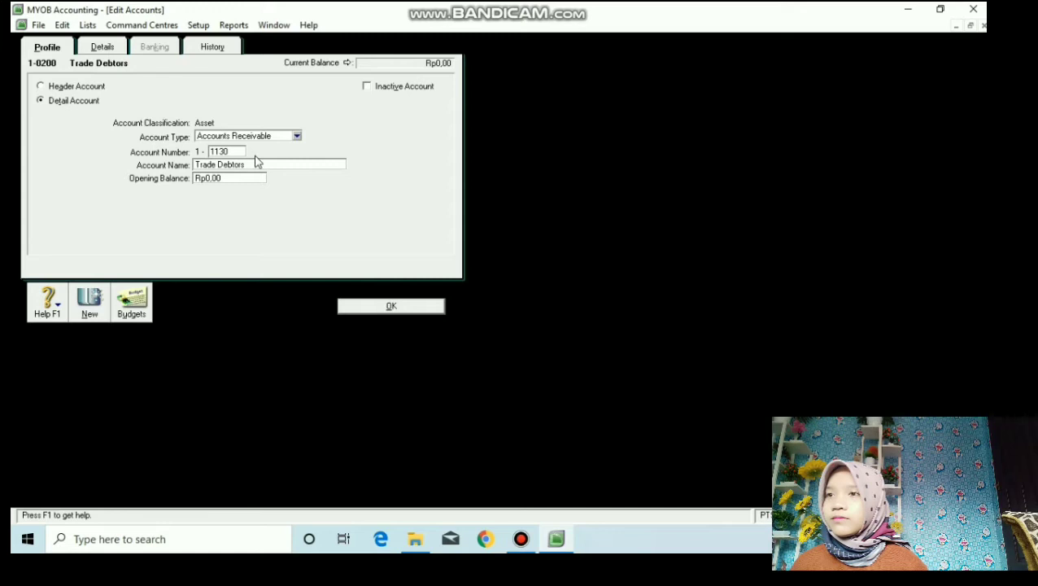
key(BackSpace)
key(BackSpace)
key(BackSpace)
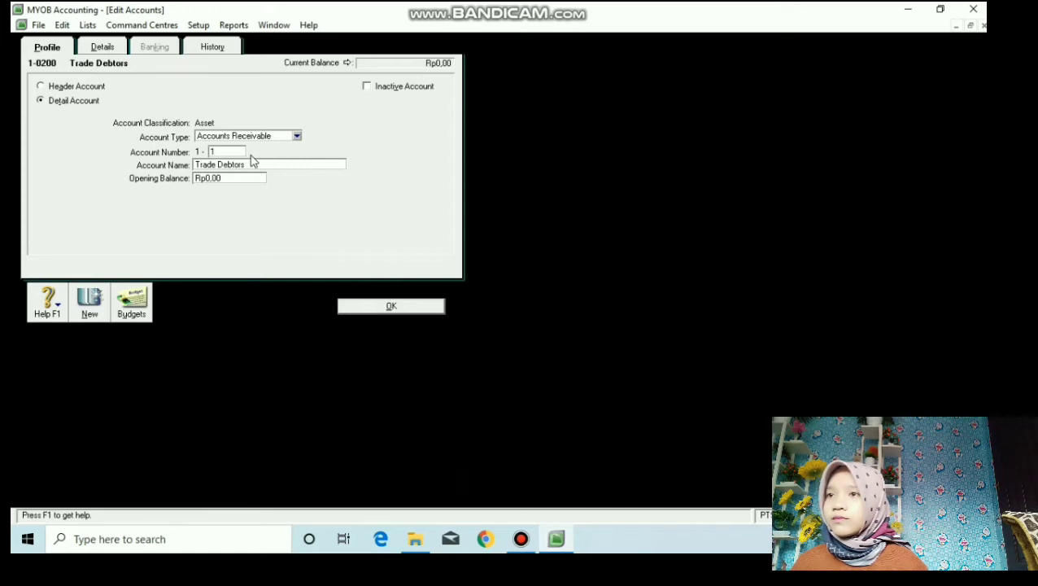
text(301)
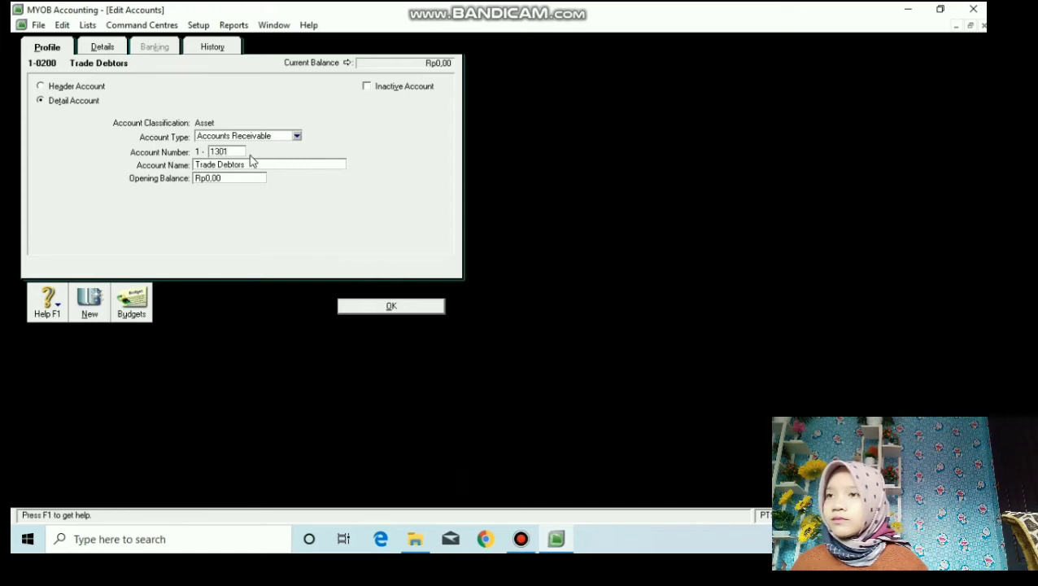
click(225, 164)
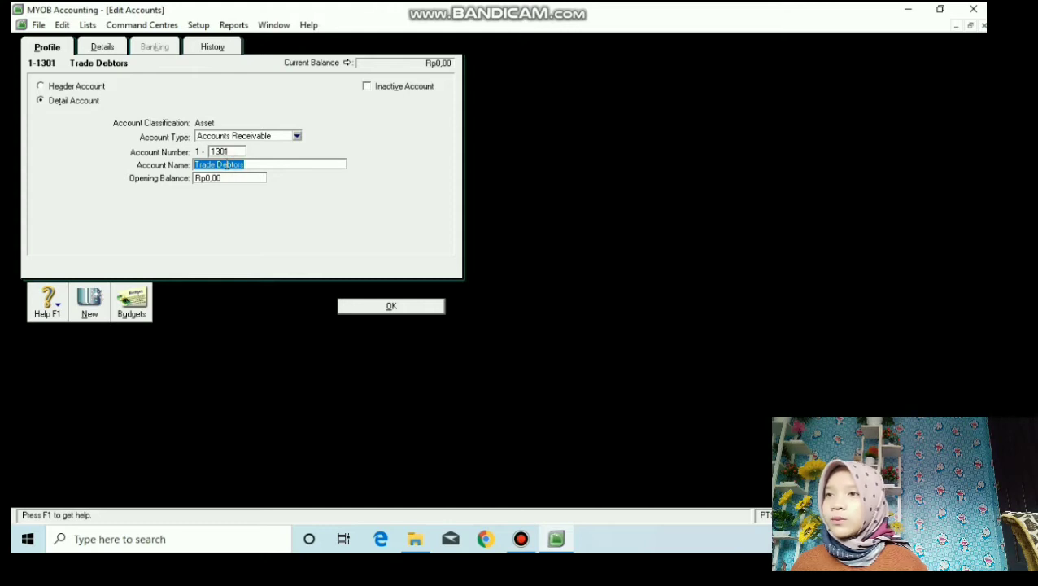
text(PIUTAN)
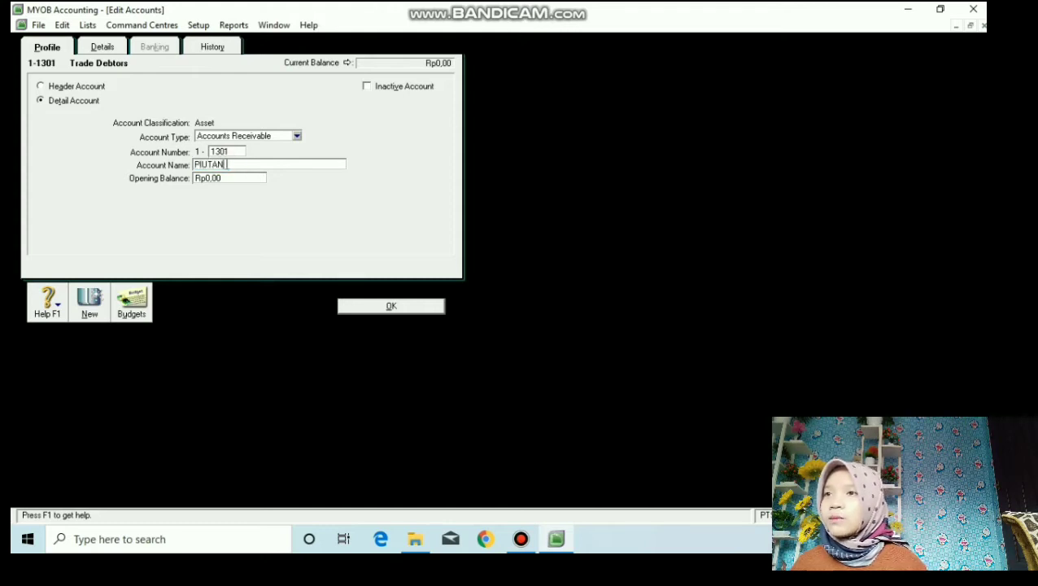
text(G KARYAWAN)
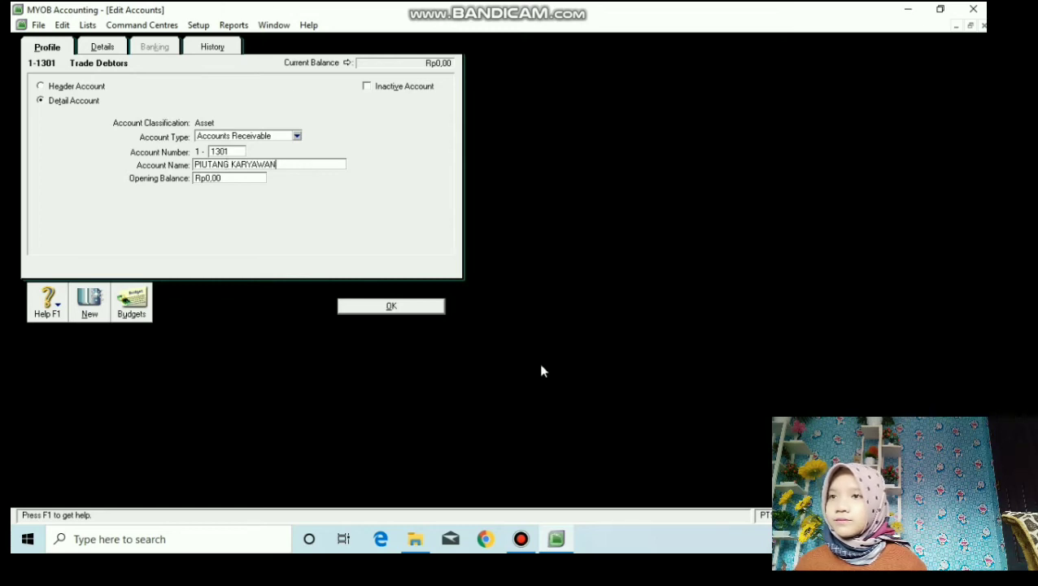
click(430, 306)
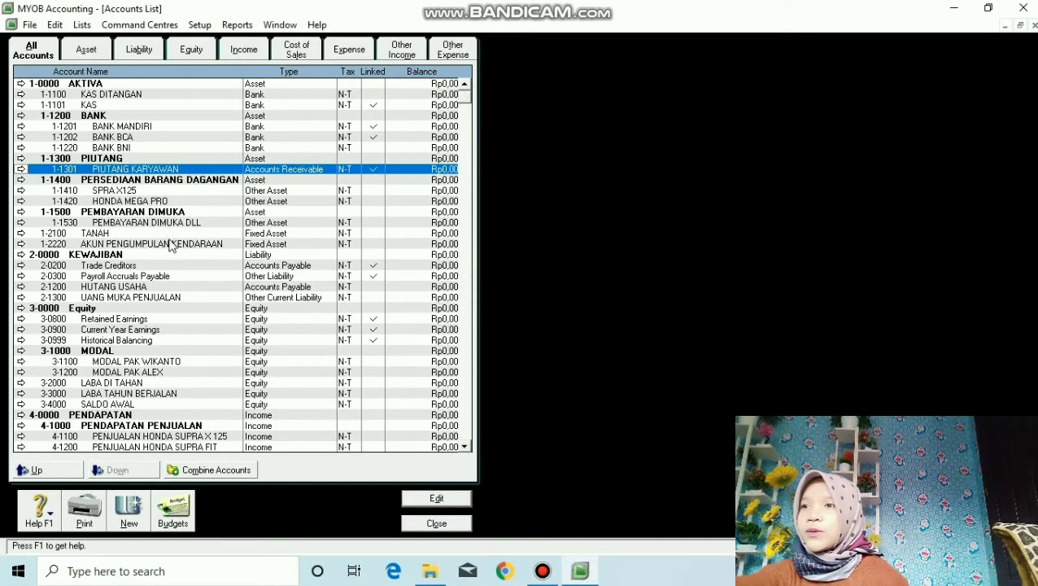
Delete the unlinked HUTANG USAHA account from the liability accounts
click(127, 267)
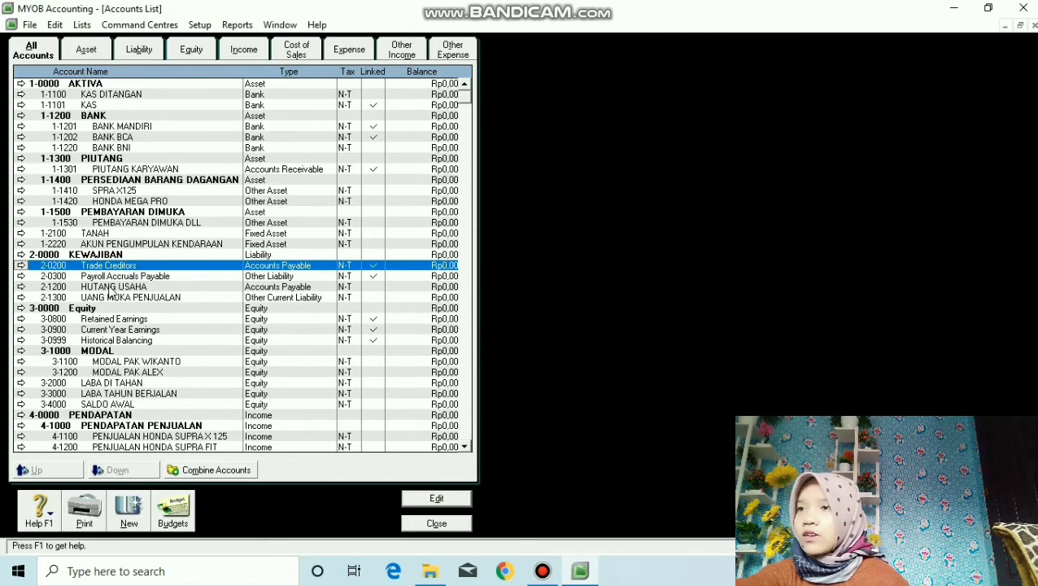
click(140, 288)
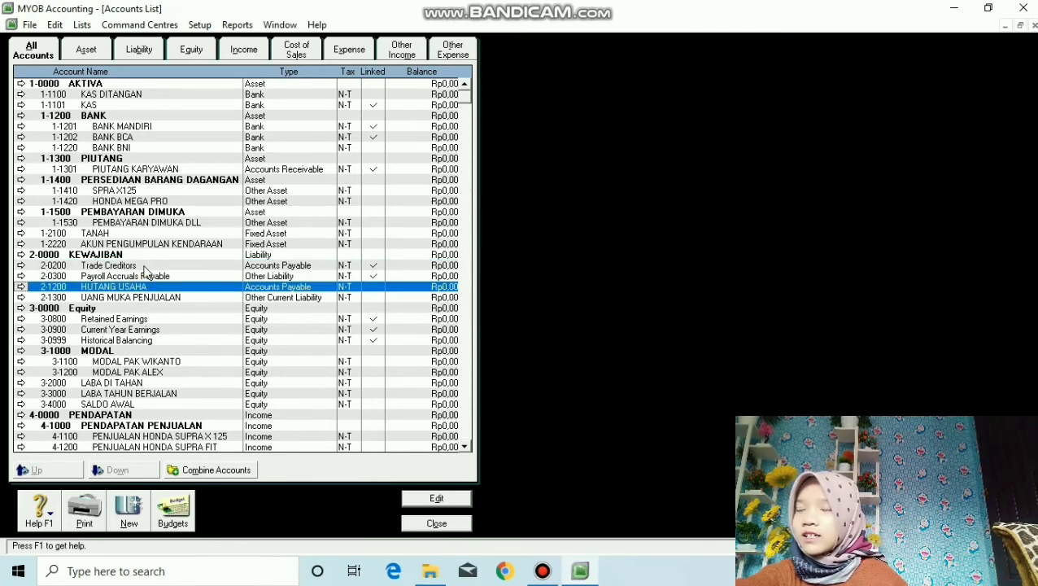
double_click(87, 292)
right_click(76, 171)
click(93, 178)
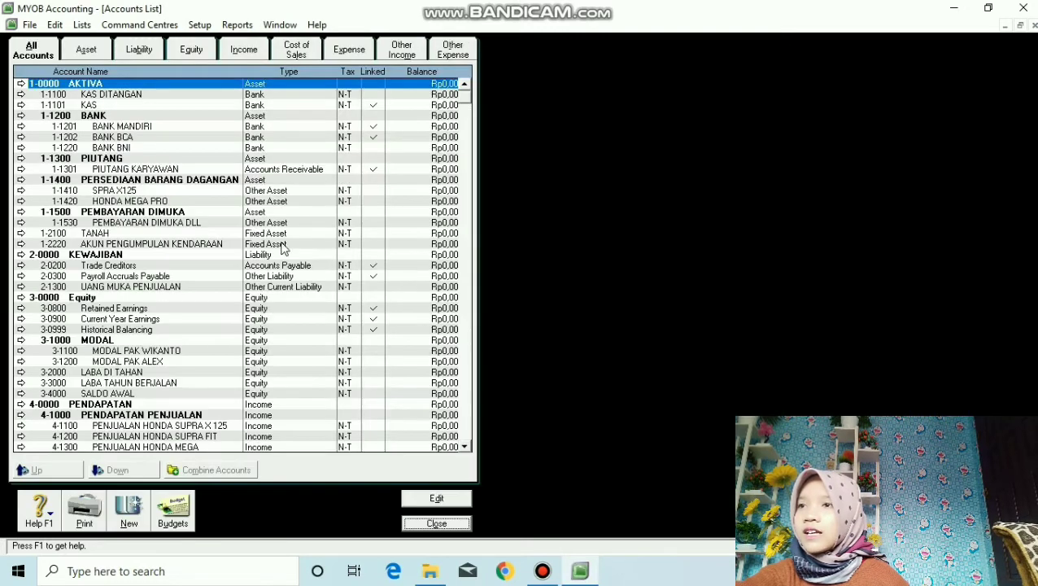
Renumber the linked Trade Creditors account as 2-1200 and rename it HUTANG USAHA
double_click(87, 266)
key(BackSpace)
text(12)
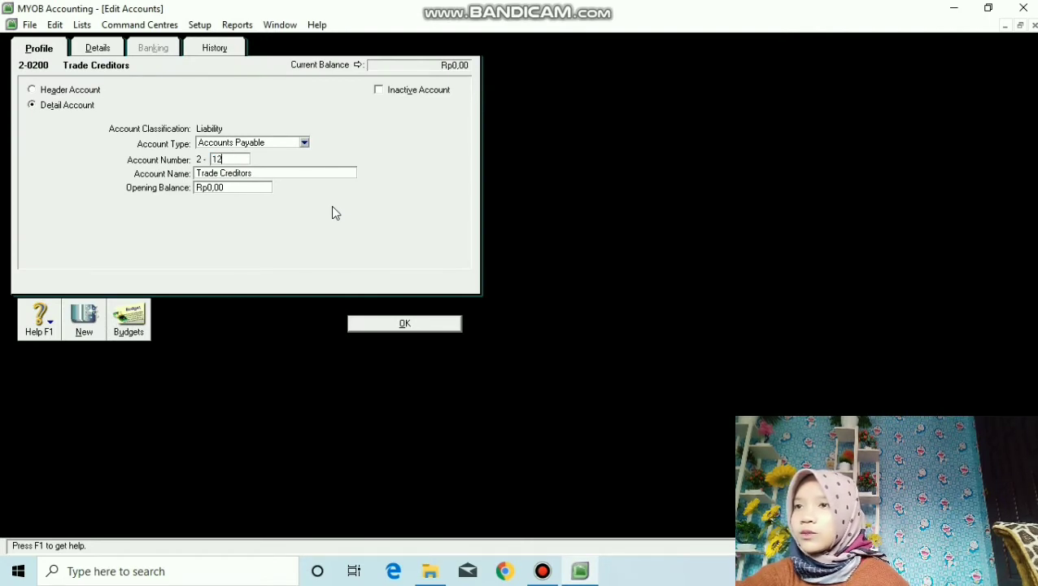
text(00)
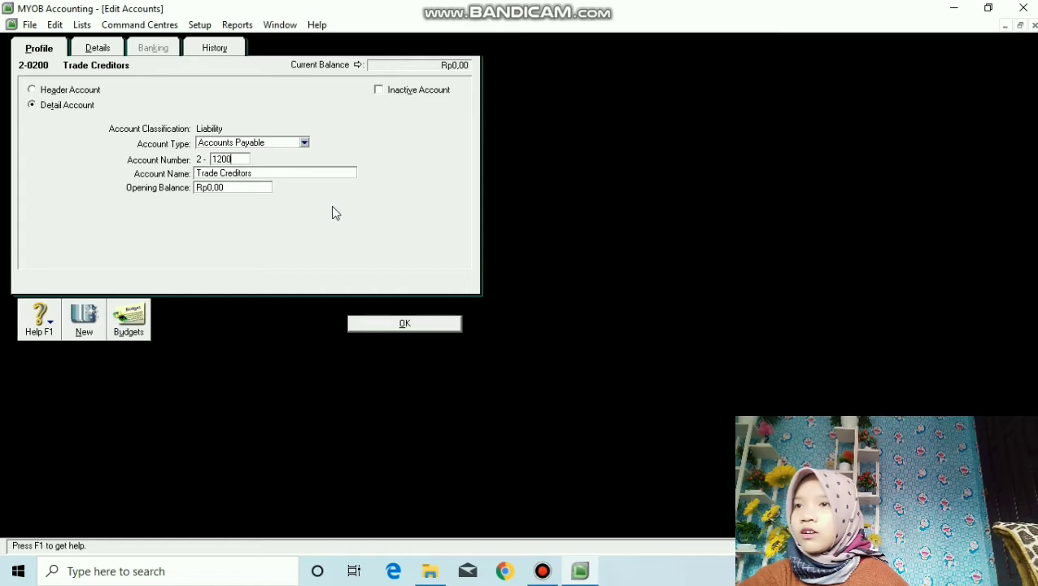
click(298, 170)
key(BackSpace)
text(HUTANG USAHA)
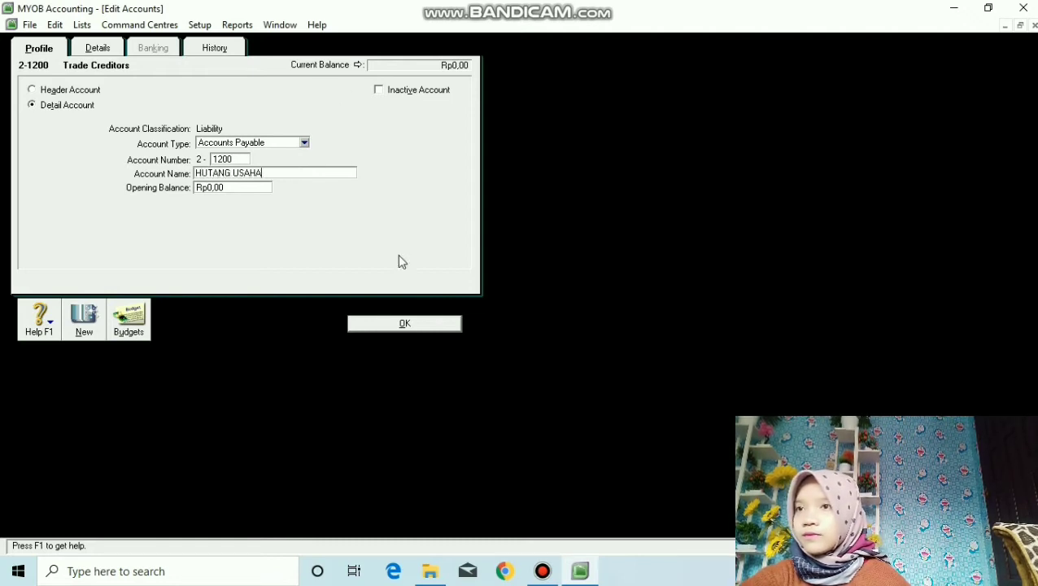
click(430, 325)
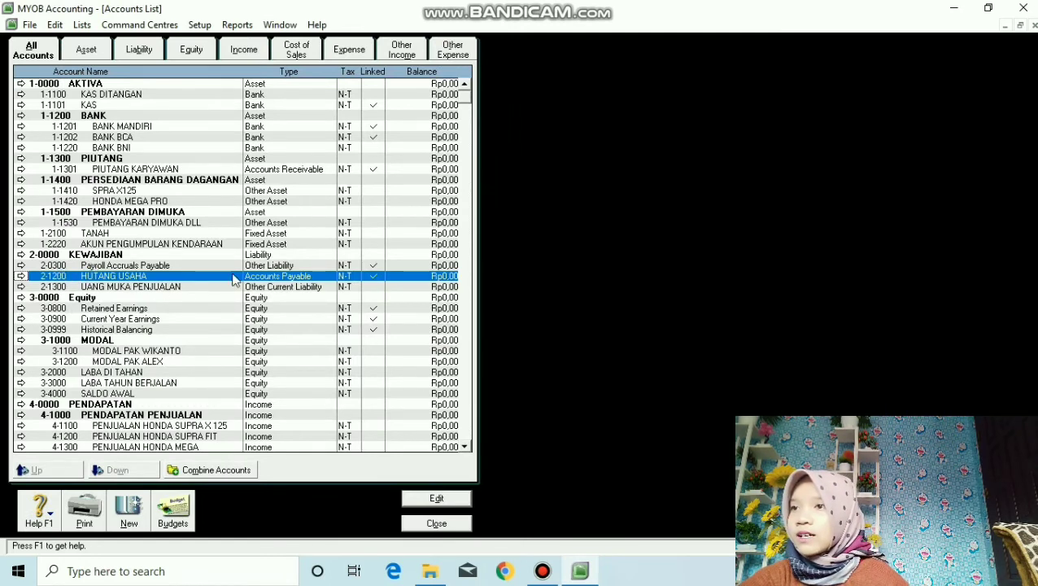
Renumber the linked Payroll Accruals Payable account as 2-1100 and rename it TUNJANGAN KARYAWAN
double_click(169, 267)
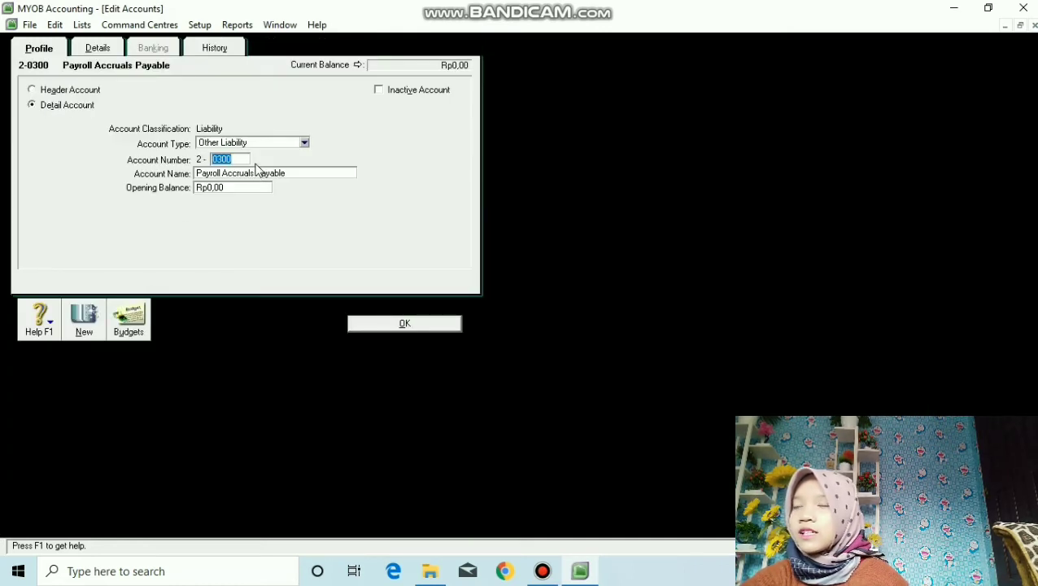
key(BackSpace)
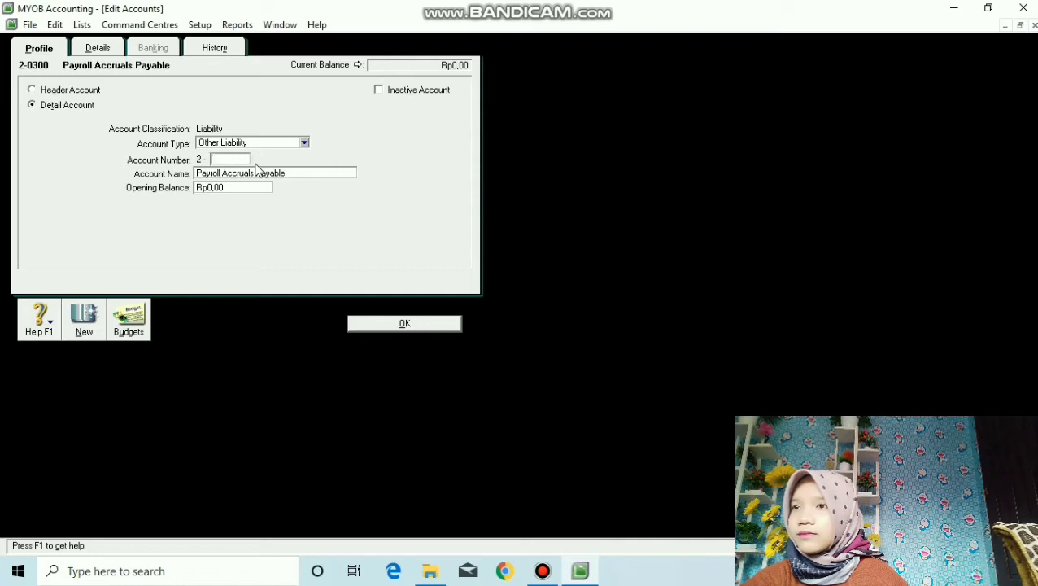
text(1100)
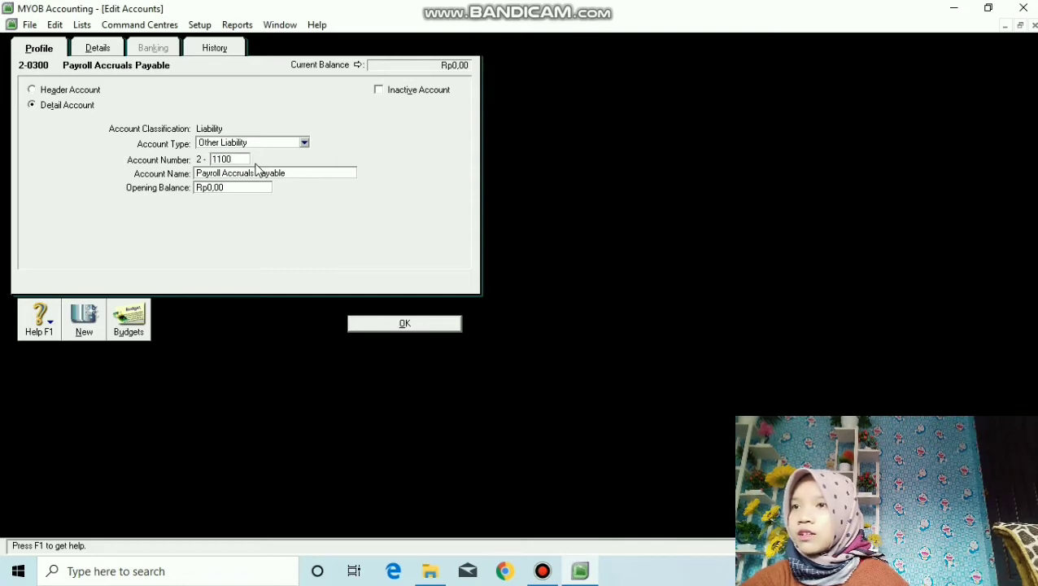
key(Tab)
key(BackSpace)
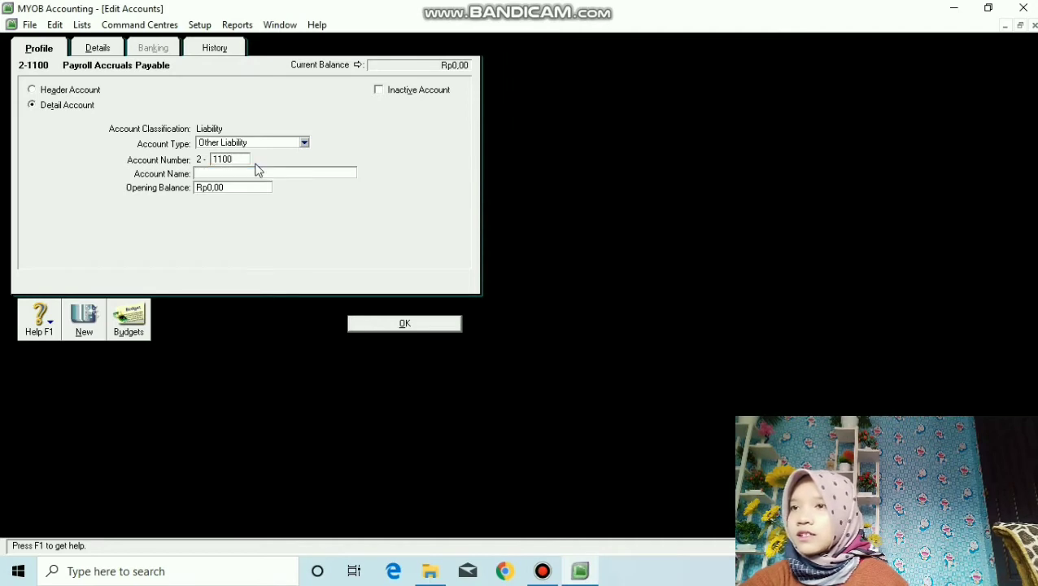
text(T)
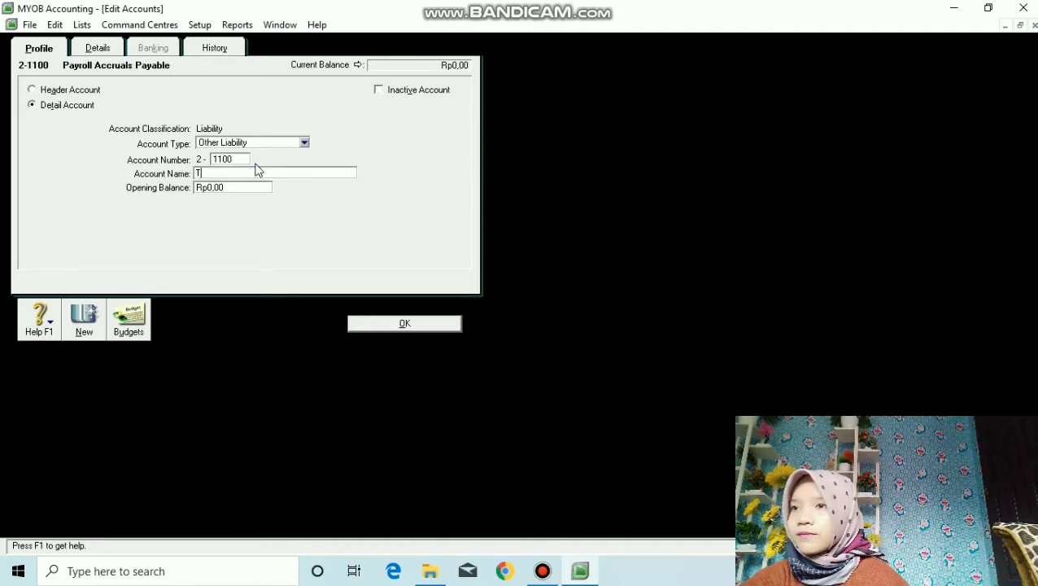
text(UNJANGA)
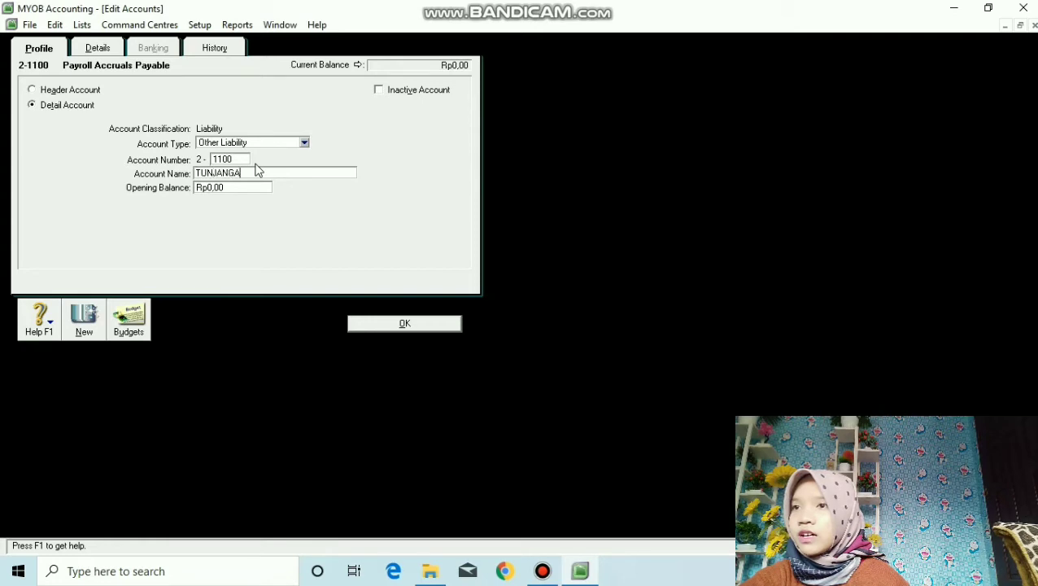
text(N KARYAWAN)
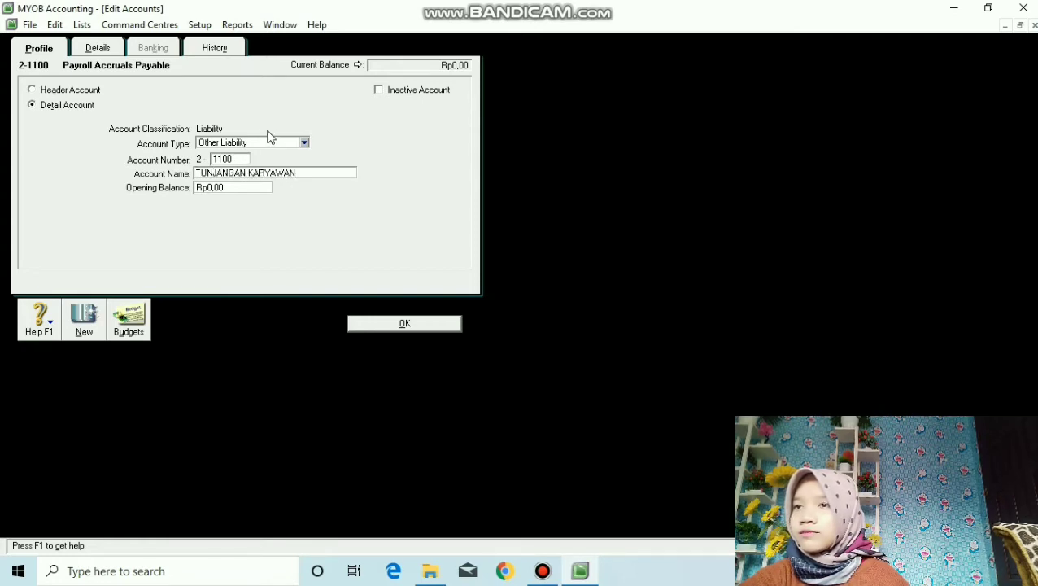
click(435, 324)
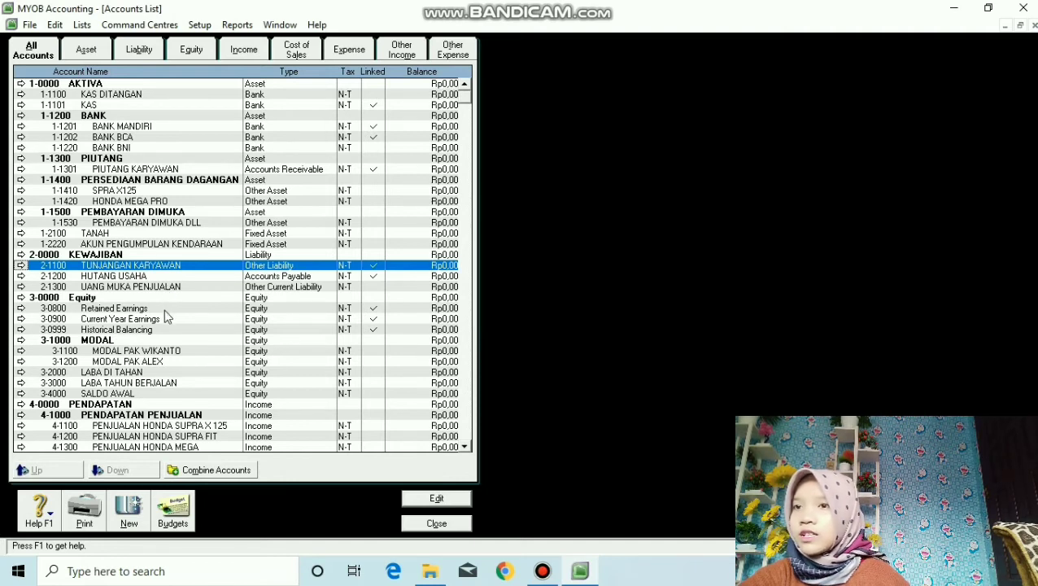
Delete the unlinked LABA DI TAHAN account from the equity accounts
click(160, 308)
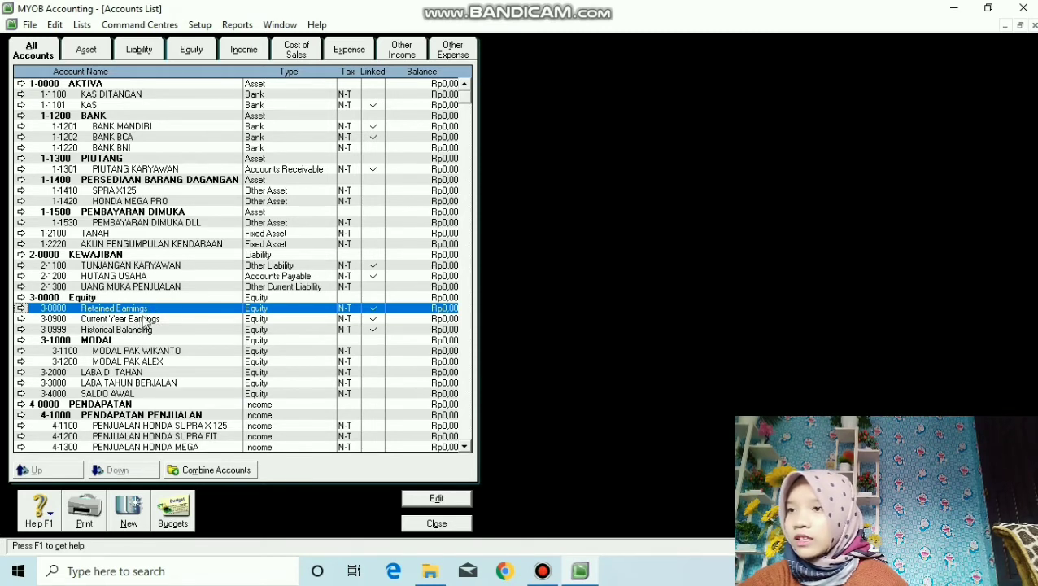
click(118, 374)
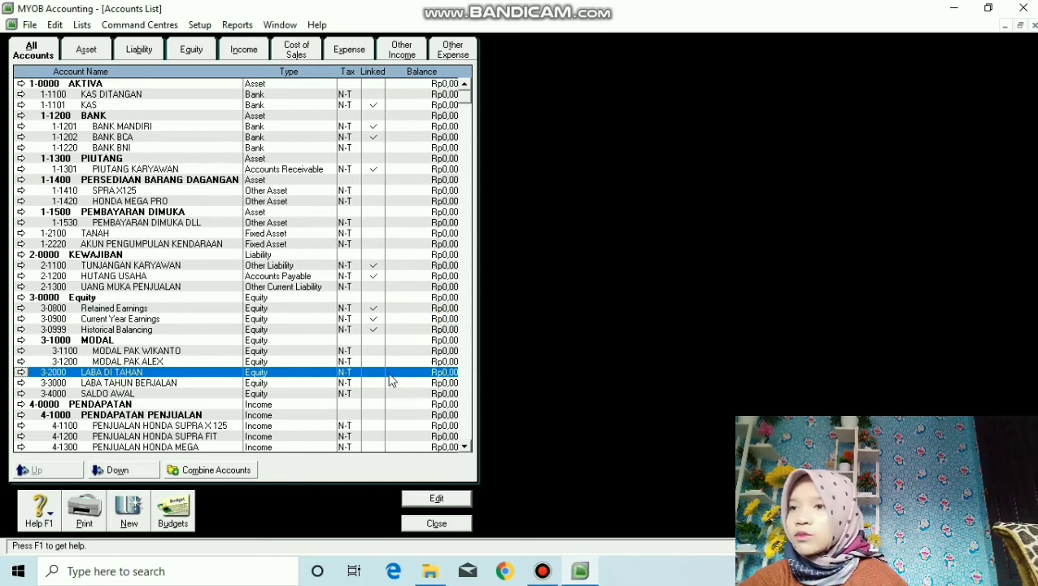
double_click(109, 374)
right_click(78, 205)
click(167, 212)
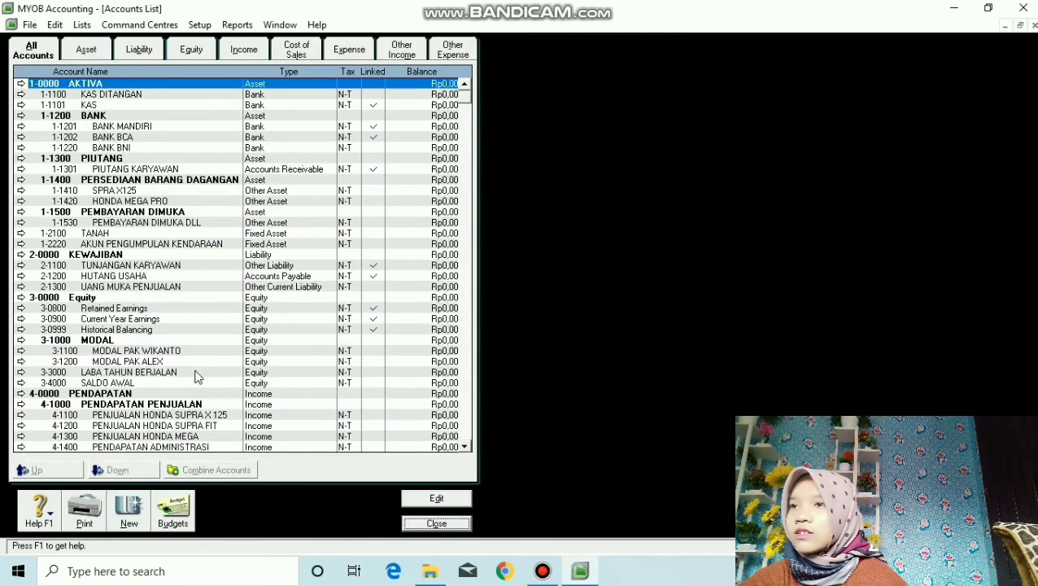
Renumber the linked Retained Earnings account as 3-2000 and rename it LABA DI TAHAN
double_click(121, 308)
key(BackSpace)
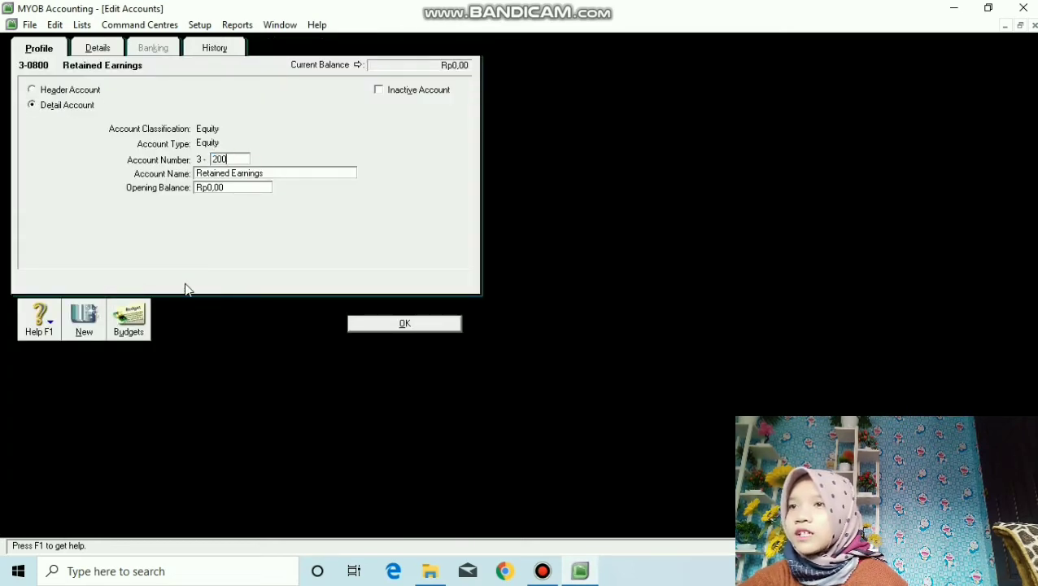
key(Tab)
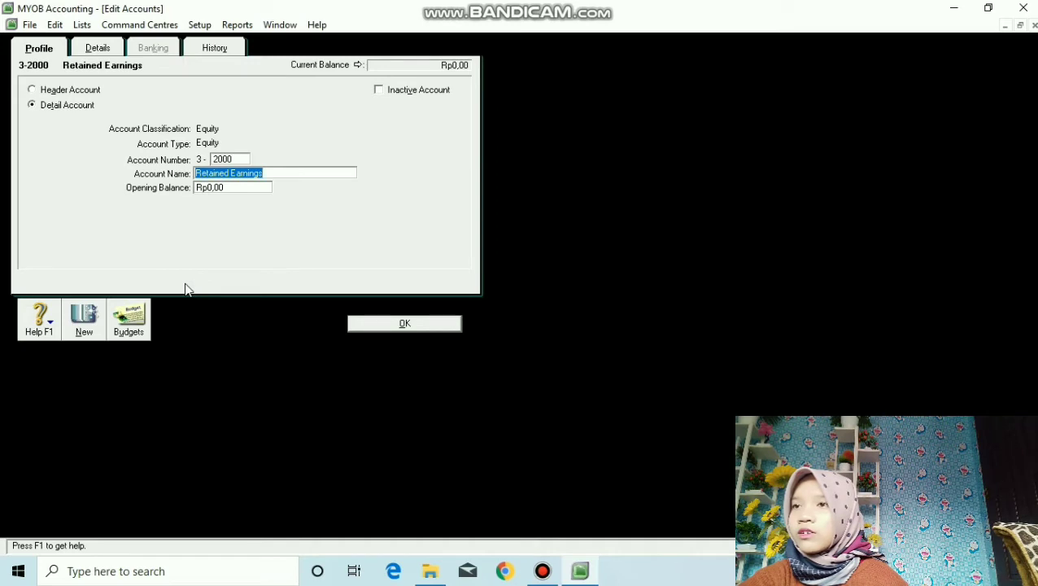
key(BackSpace)
text(LABA DI TAHAN)
click(406, 325)
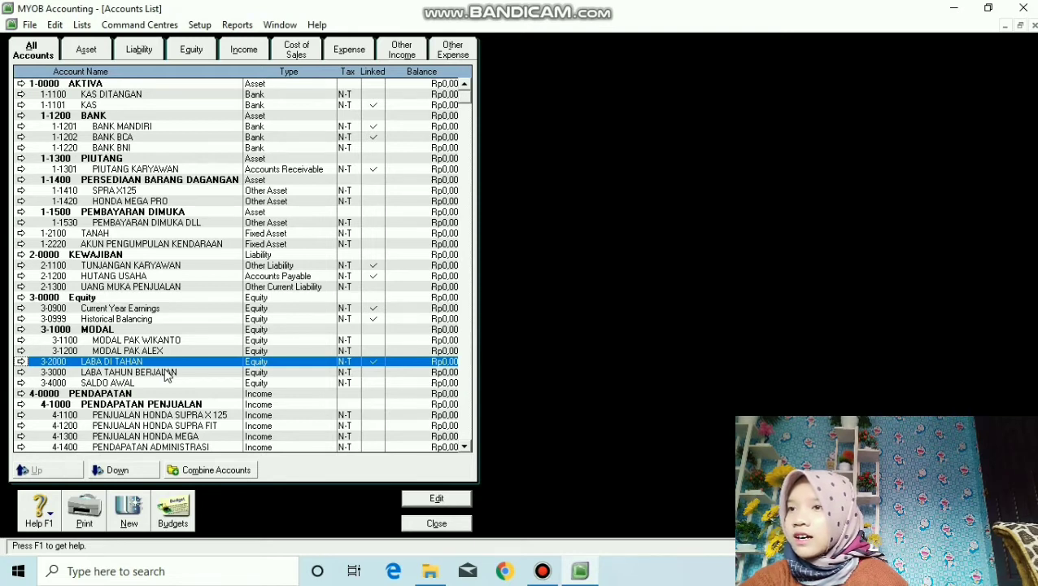
Delete the unlinked LABA TAHUN BERJALAN account from the equity accounts
click(132, 309)
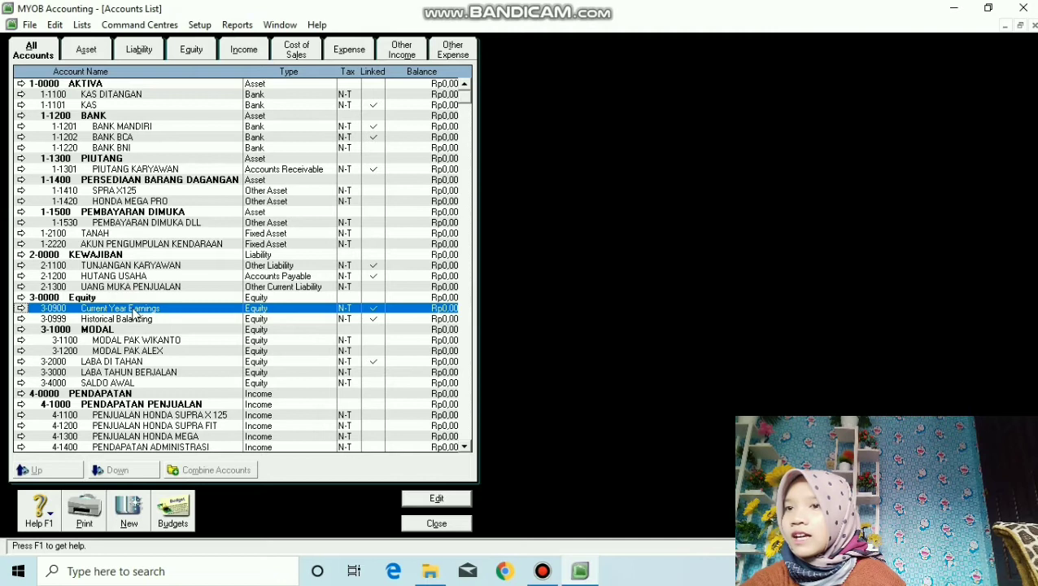
click(159, 374)
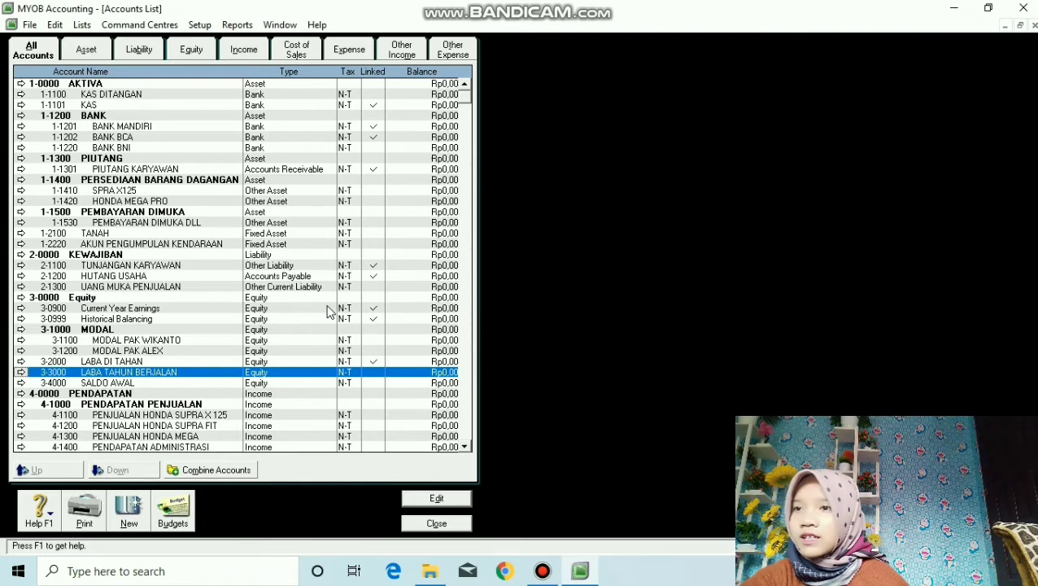
click(155, 373)
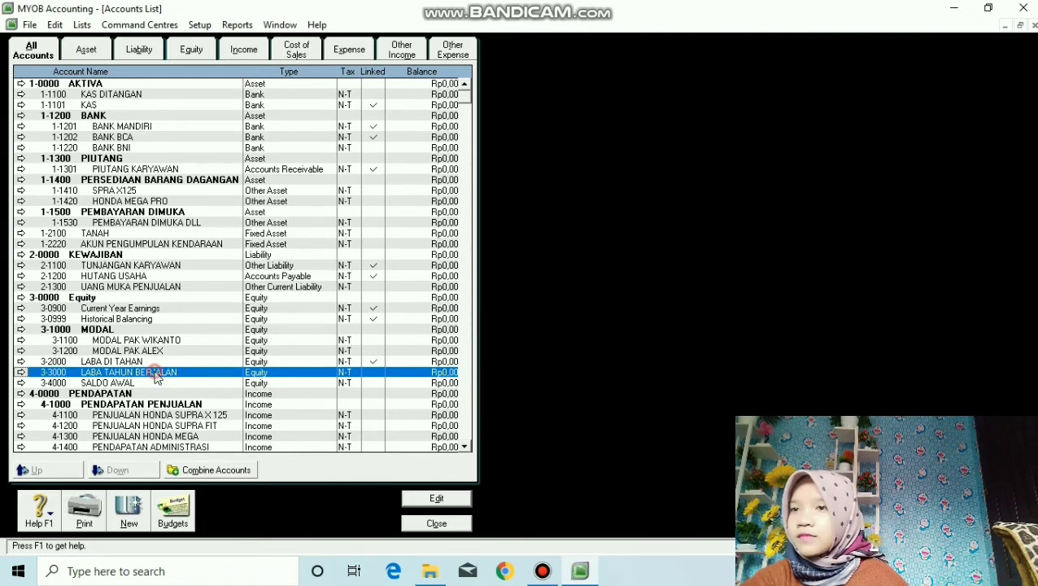
double_click(155, 373)
right_click(94, 197)
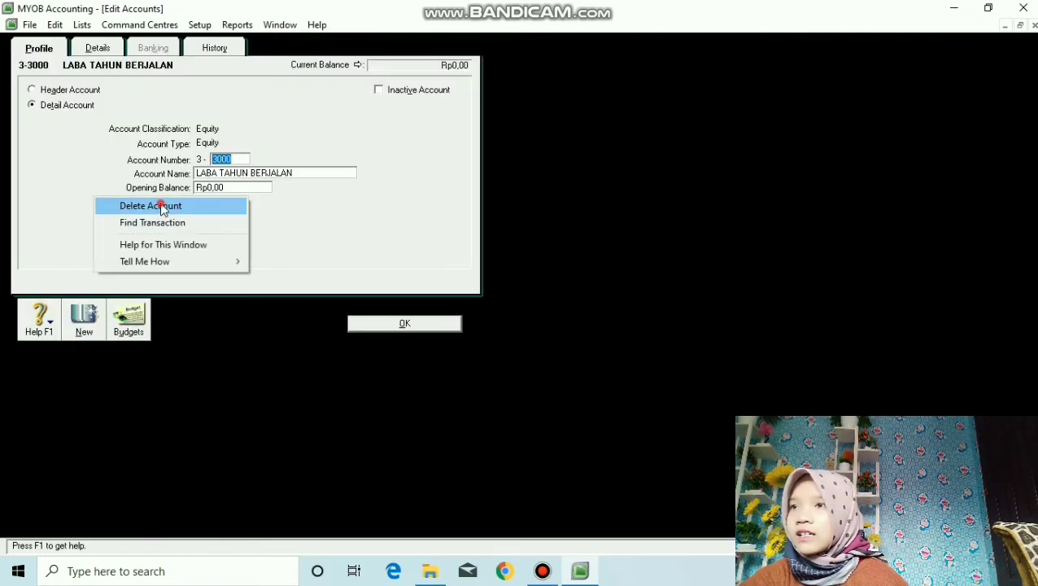
click(162, 206)
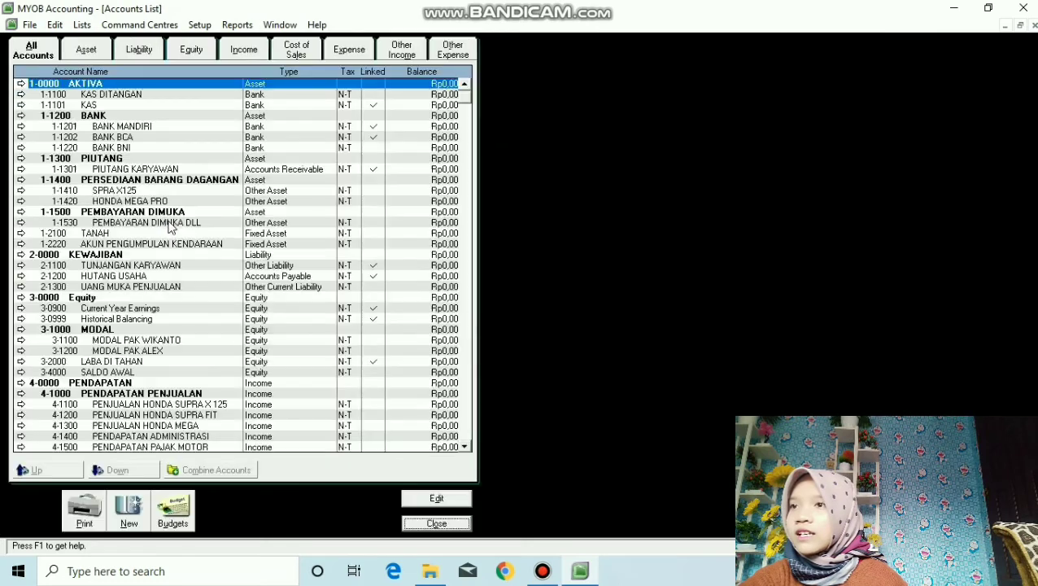
Renumber the linked Current Year Earnings account as 3-3000 and rename it LABA TAHUN BERJALAN
double_click(128, 308)
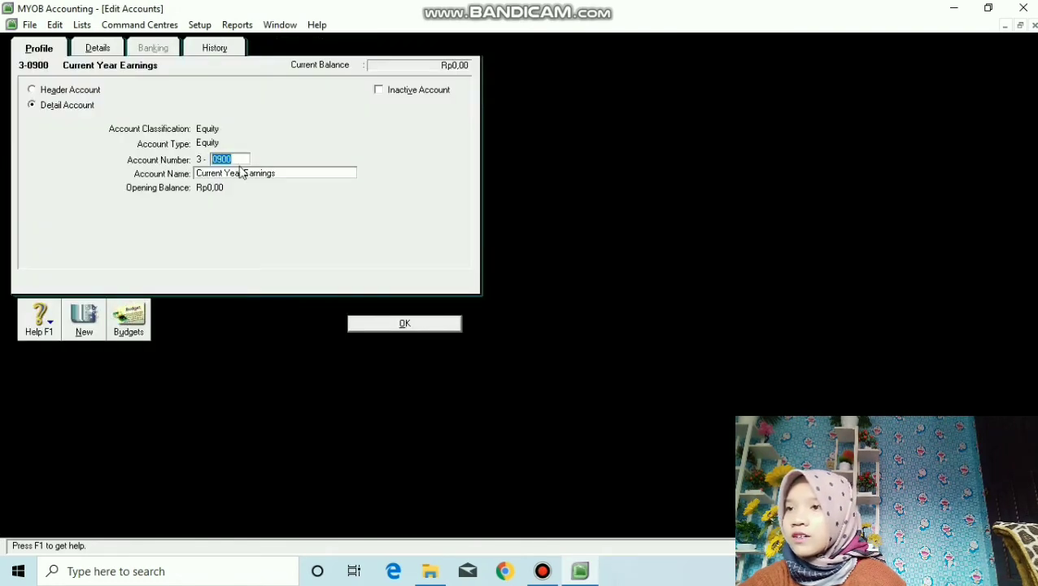
key(BackSpace)
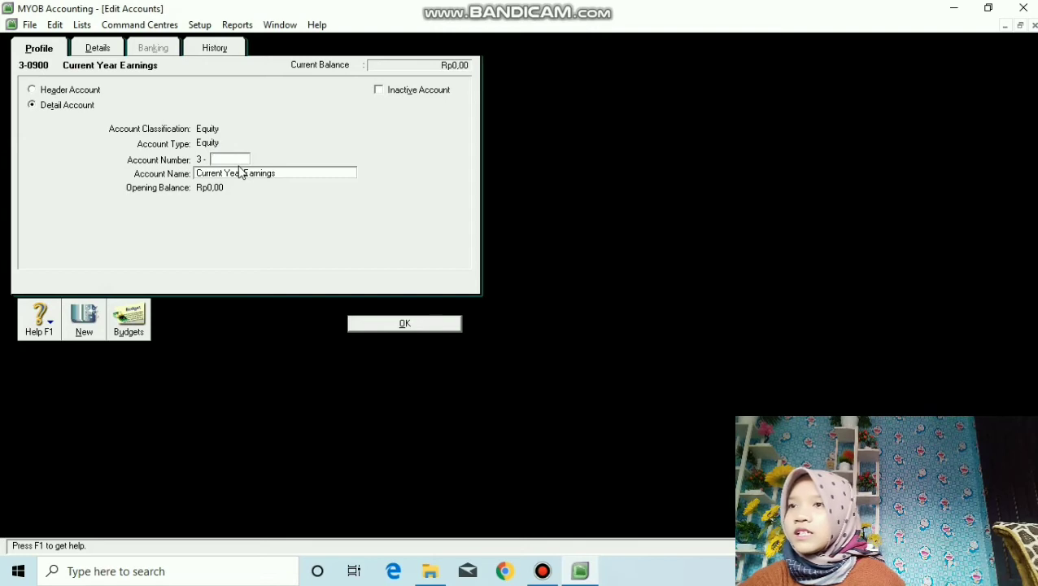
text(3000)
key(Tab)
key(BackSpace)
text(LABA)
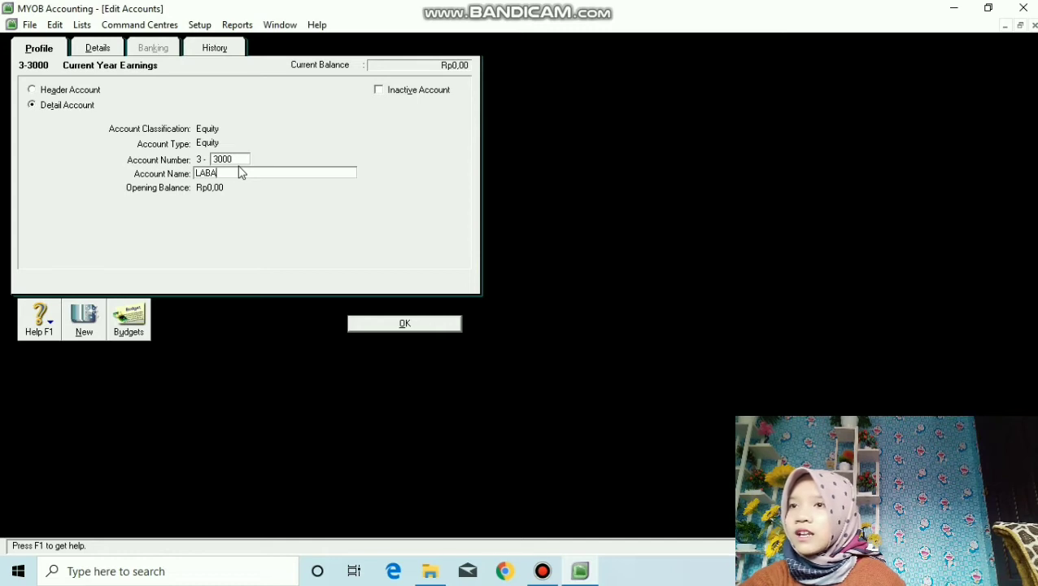
text( TAHUN B)
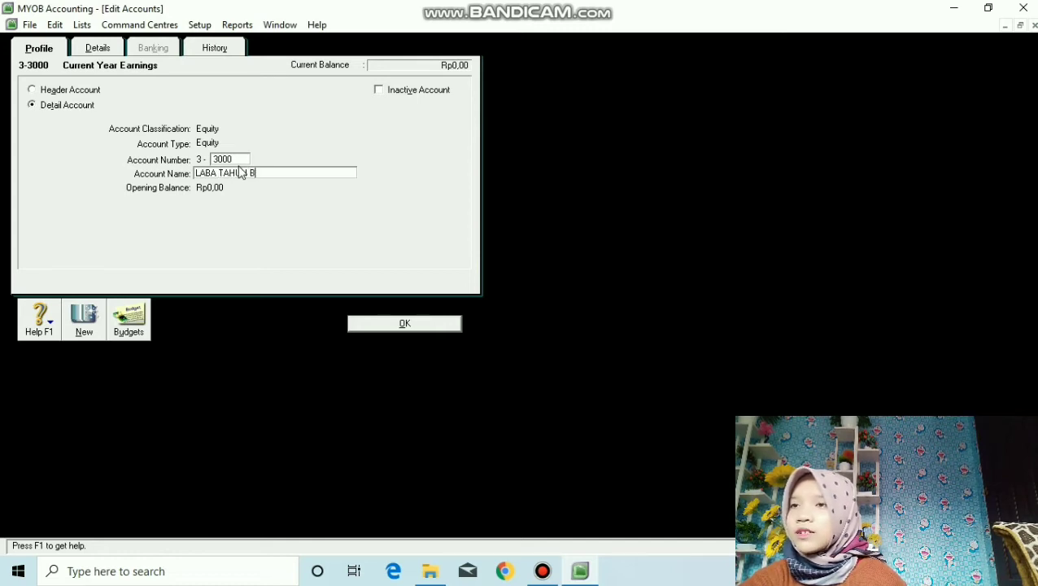
text(ERJALAN)
click(384, 322)
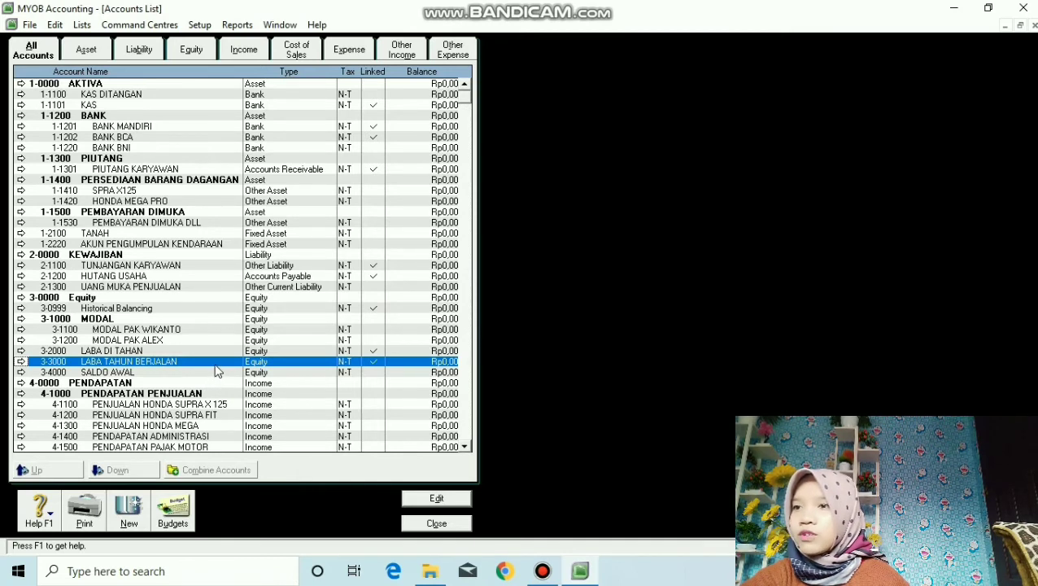
Delete the unlinked SALDO AWAL account from the equity accounts
click(138, 312)
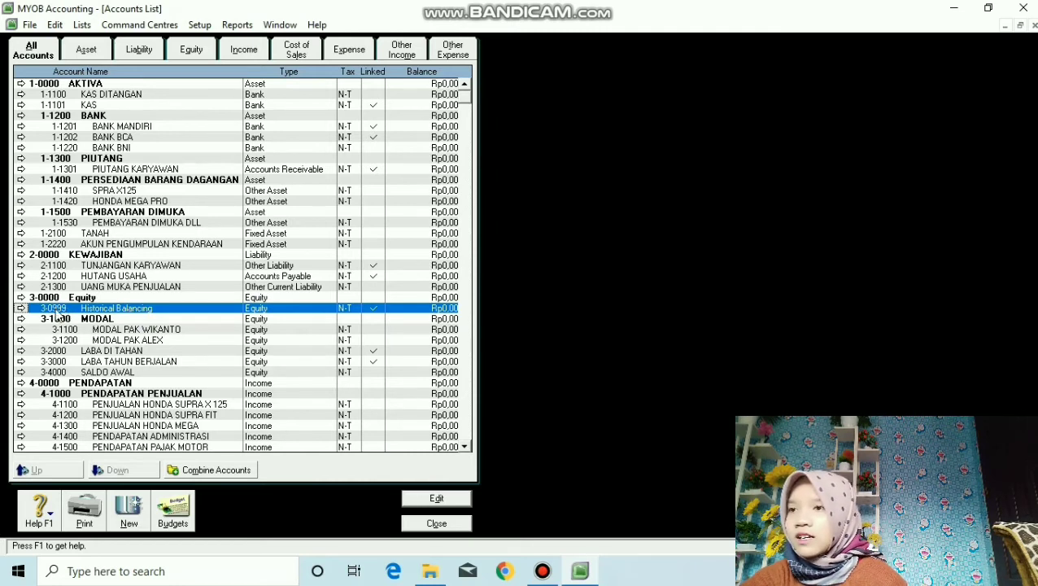
double_click(89, 372)
right_click(74, 200)
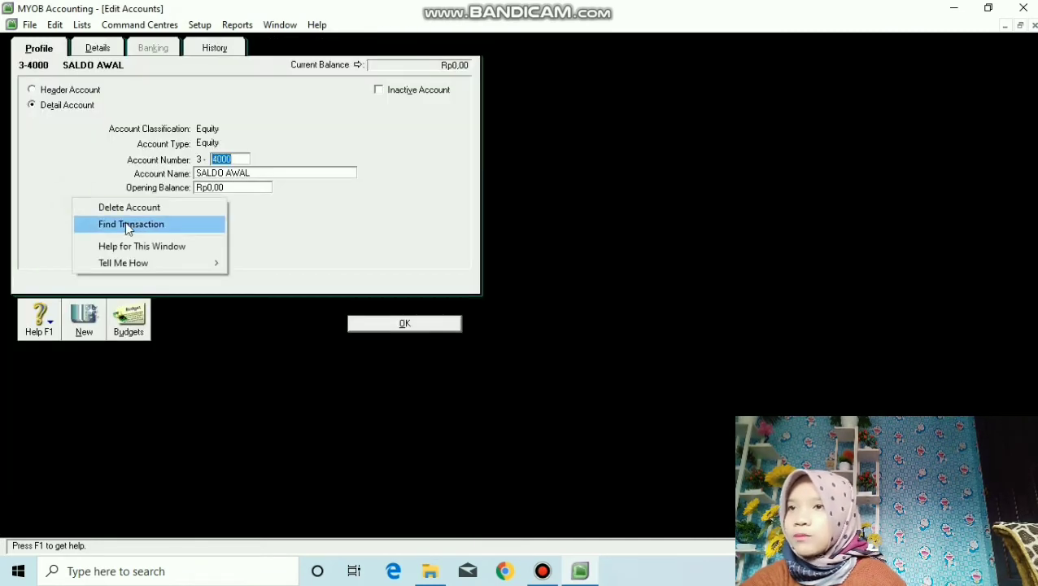
click(155, 207)
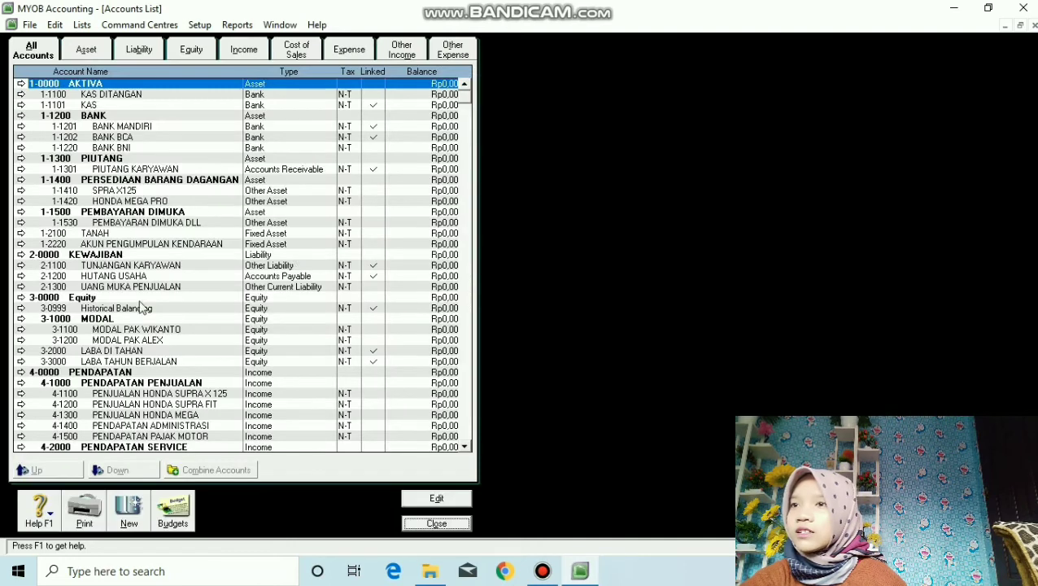
Renumber the linked Historical Balancing account as 3-4000 and rename it SELISIH SALDO
double_click(140, 308)
key(BackSpace)
text(4000)
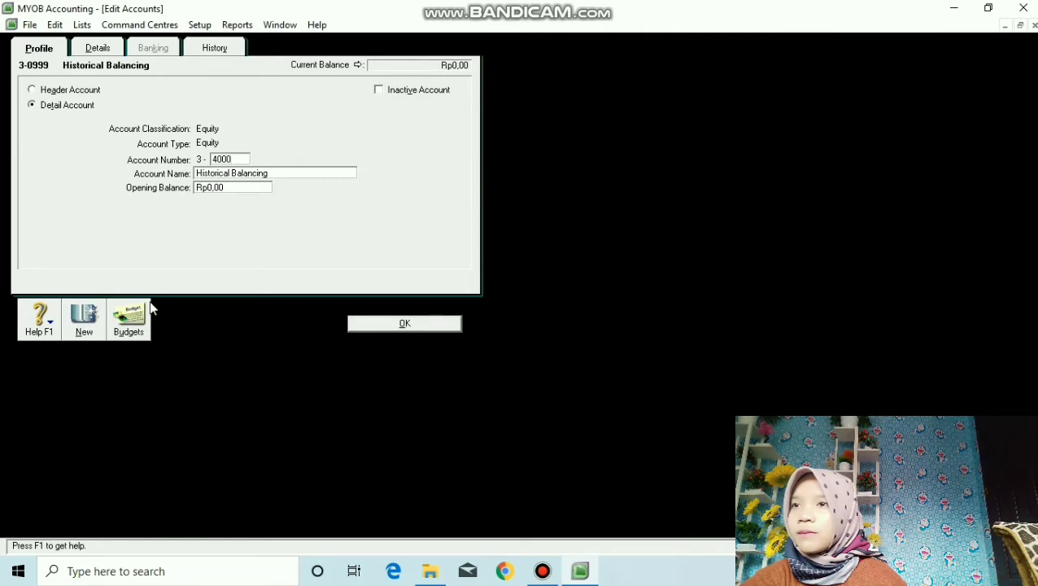
key(Tab)
key(BackSpace)
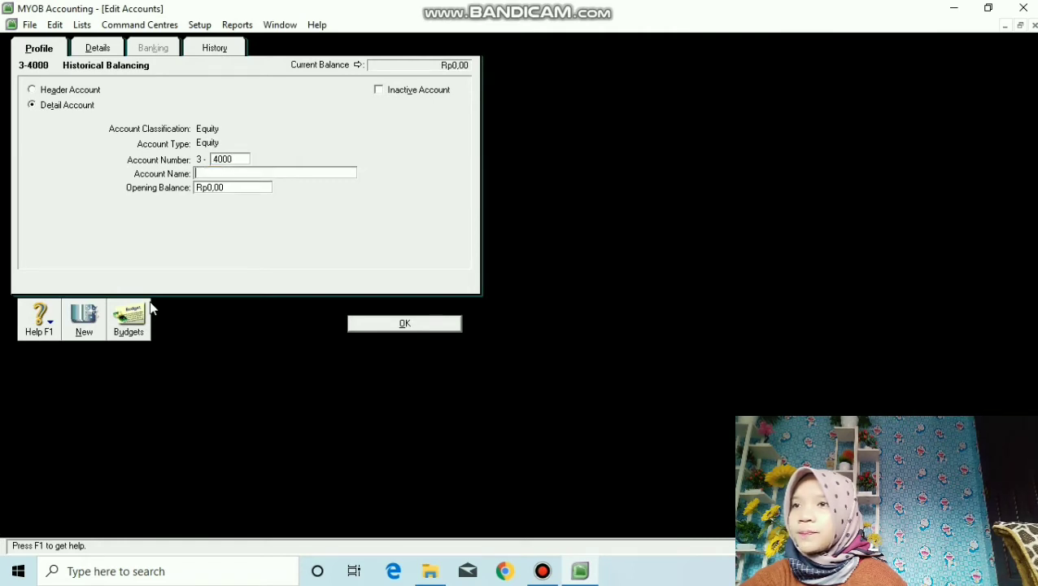
text(SELISIH SALDO)
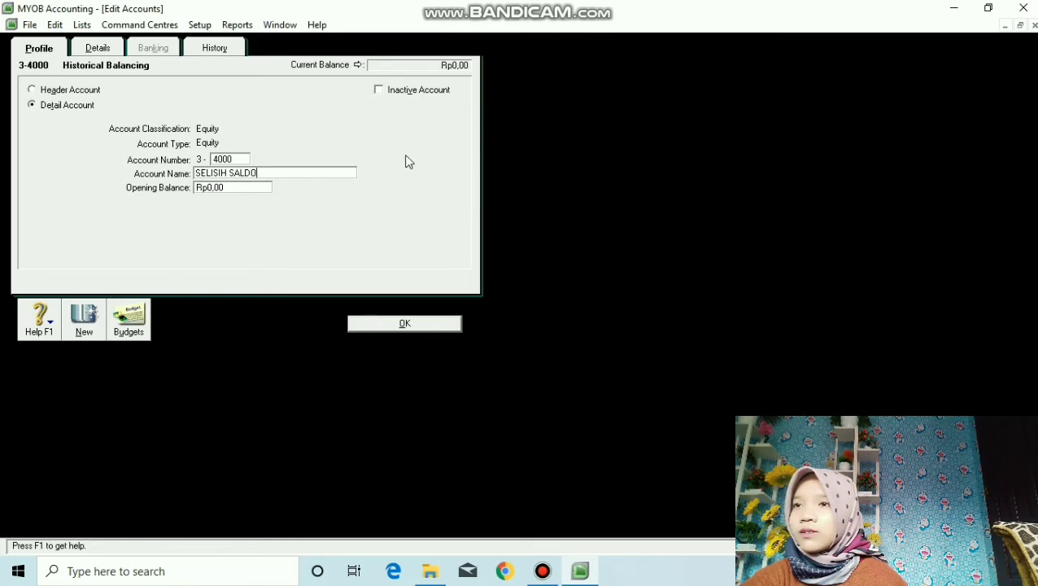
click(405, 323)
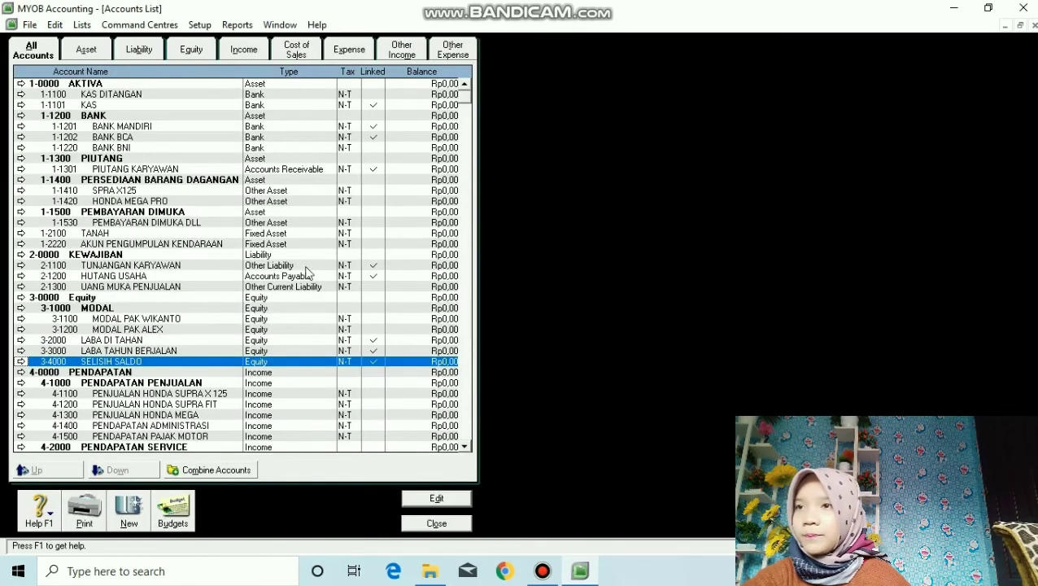
Renumber the linked Wages & Salaries expense account as 6-1901 and rename it UPAH DAN GAJI
scroll(297, 275, down, 2)
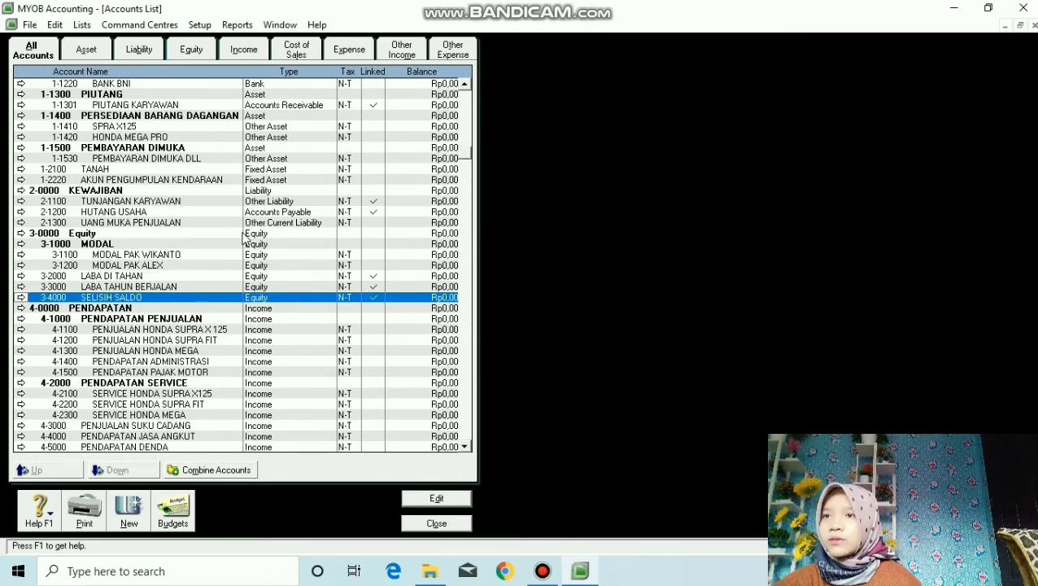
scroll(244, 238, down, 8)
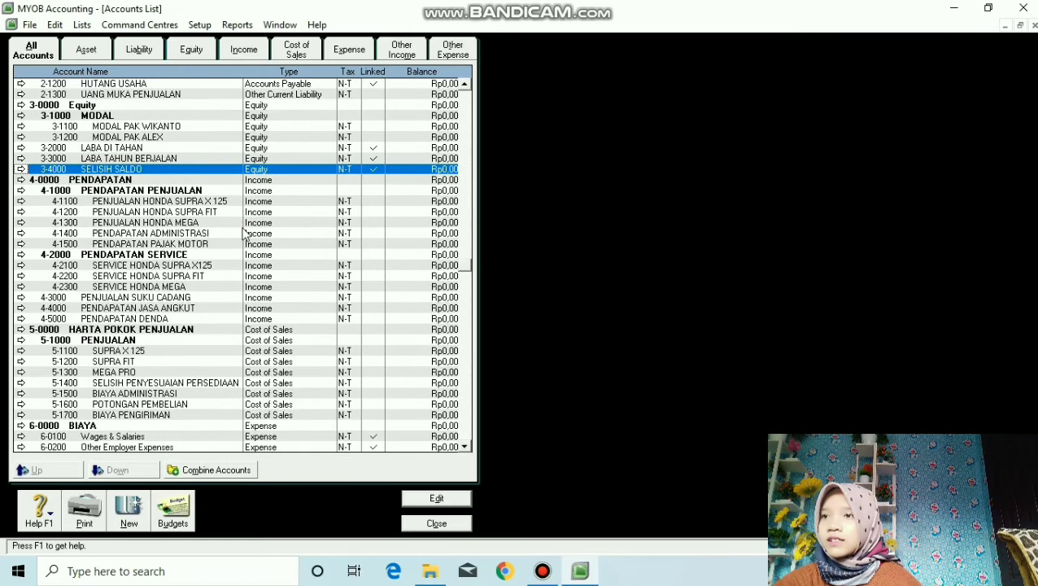
scroll(244, 234, down, 2)
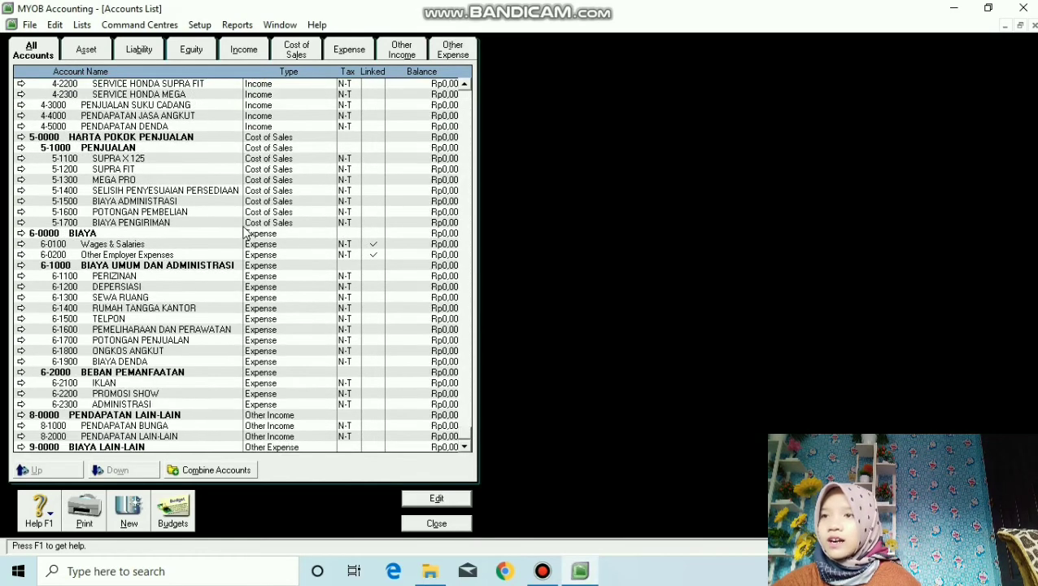
click(151, 249)
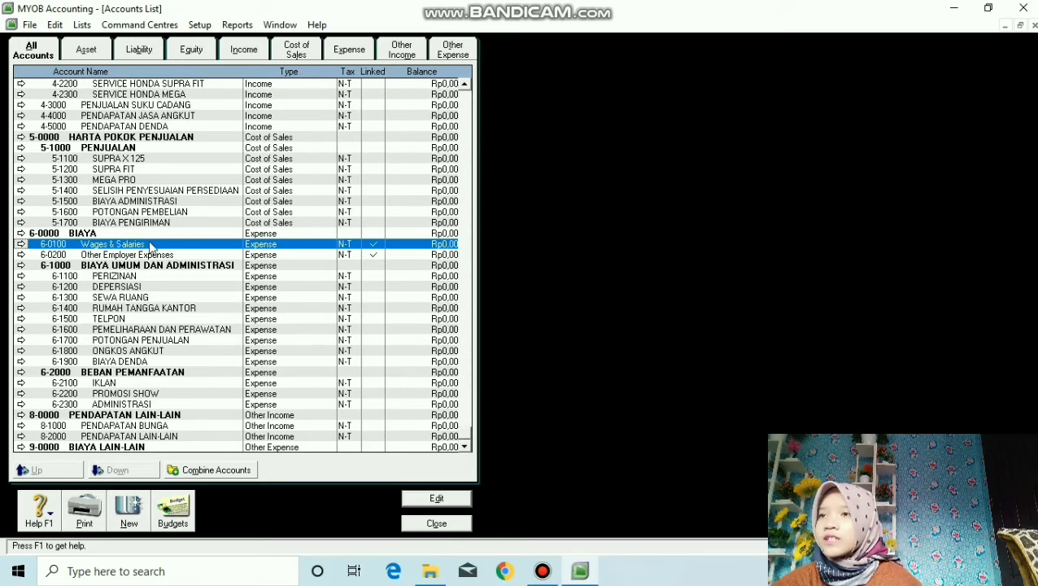
click(88, 268)
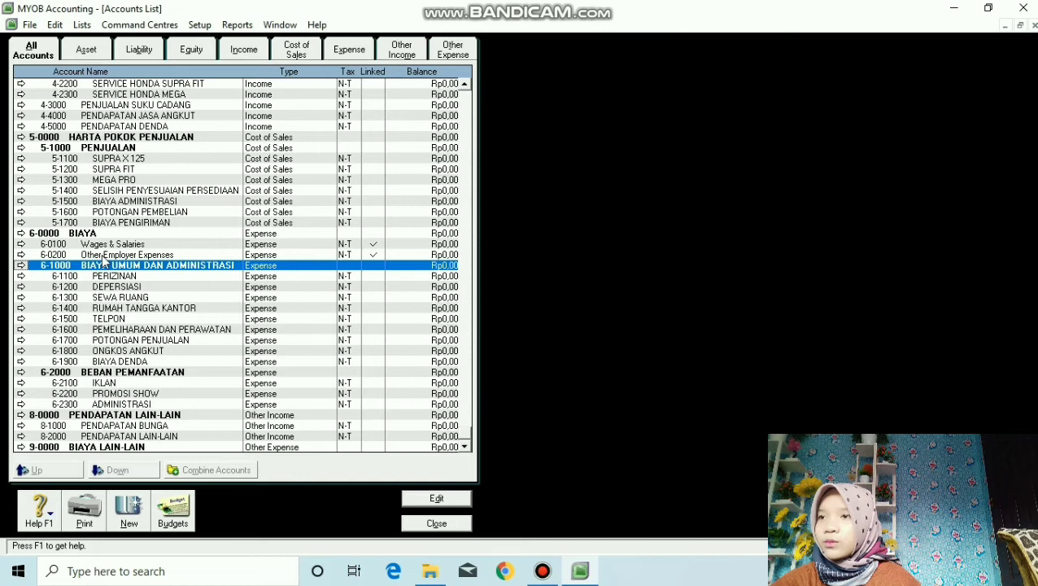
click(108, 244)
click(108, 244)
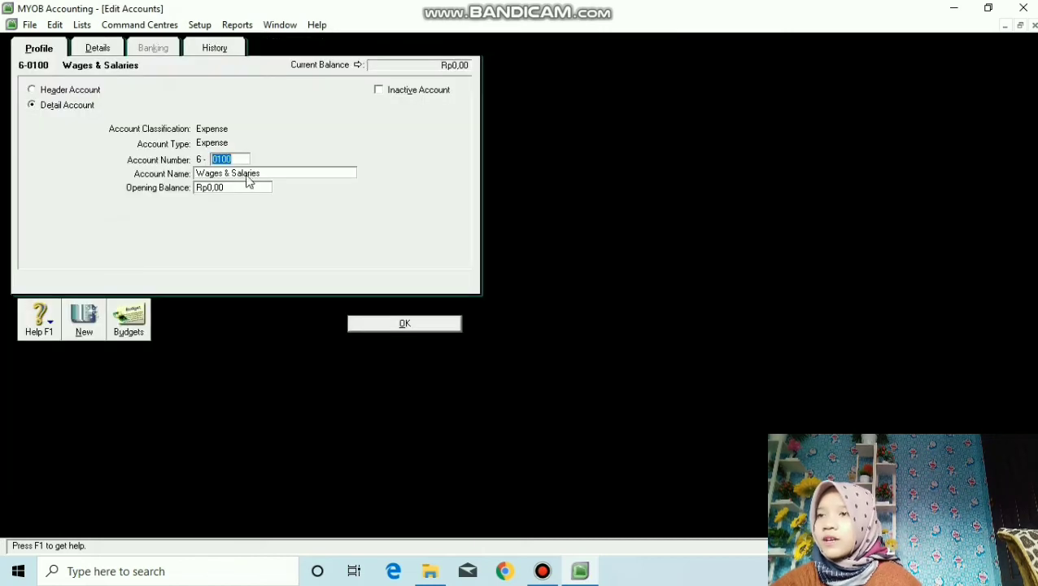
key(BackSpace)
text(1901)
key(Tab)
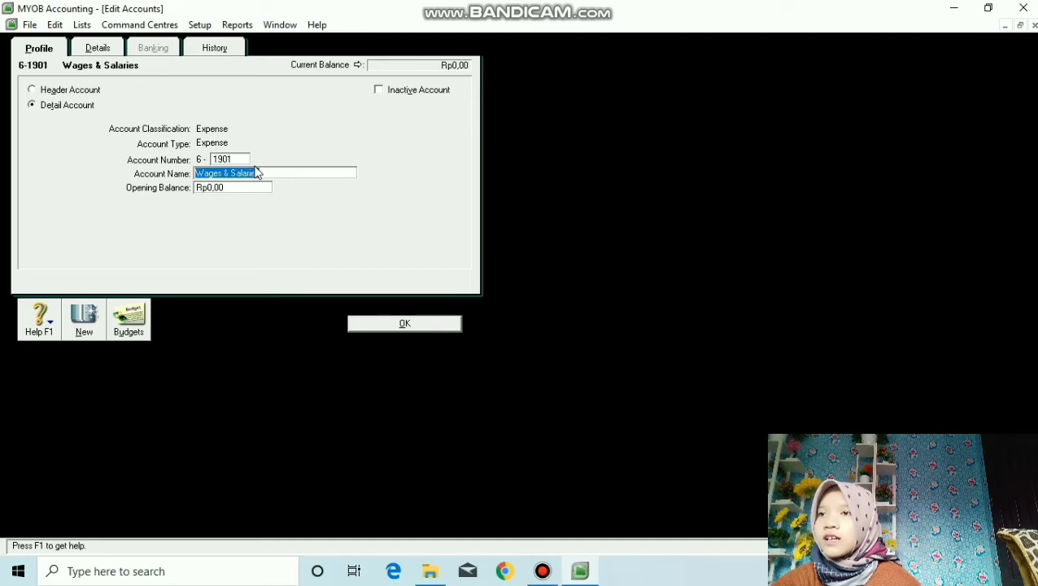
key(BackSpace)
text(UPAH DAN GAJI)
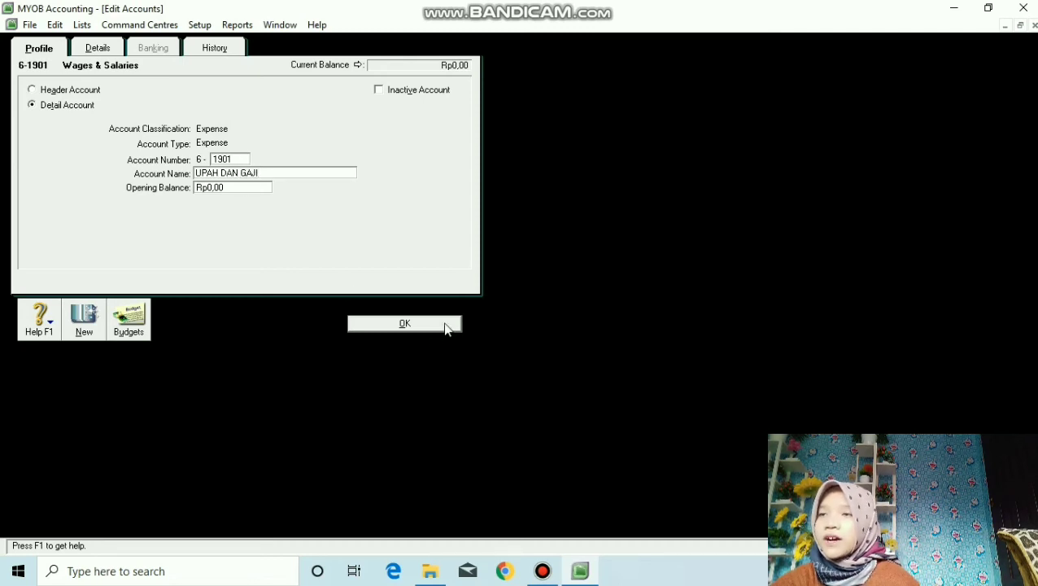
click(447, 325)
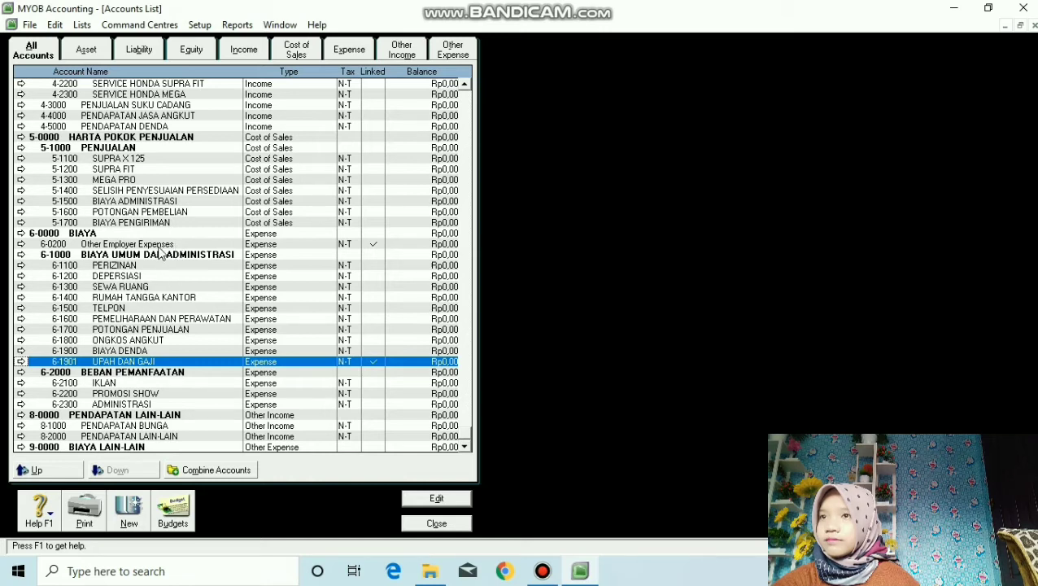
Renumber the linked Other Employer Expenses account as 6-1902 and rename it BIAYA KARYAWAN LAINNYA
double_click(159, 244)
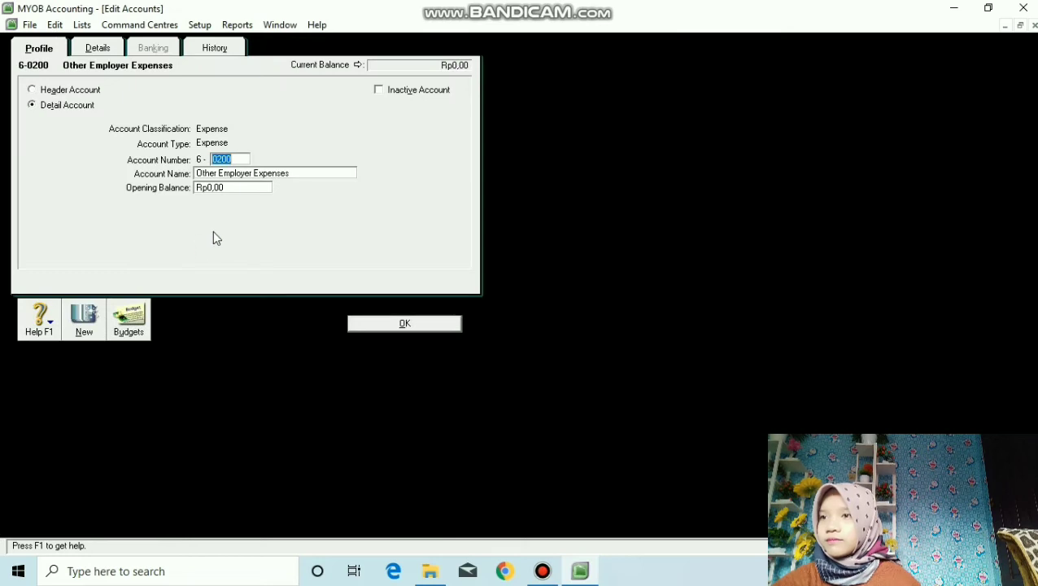
text(1902)
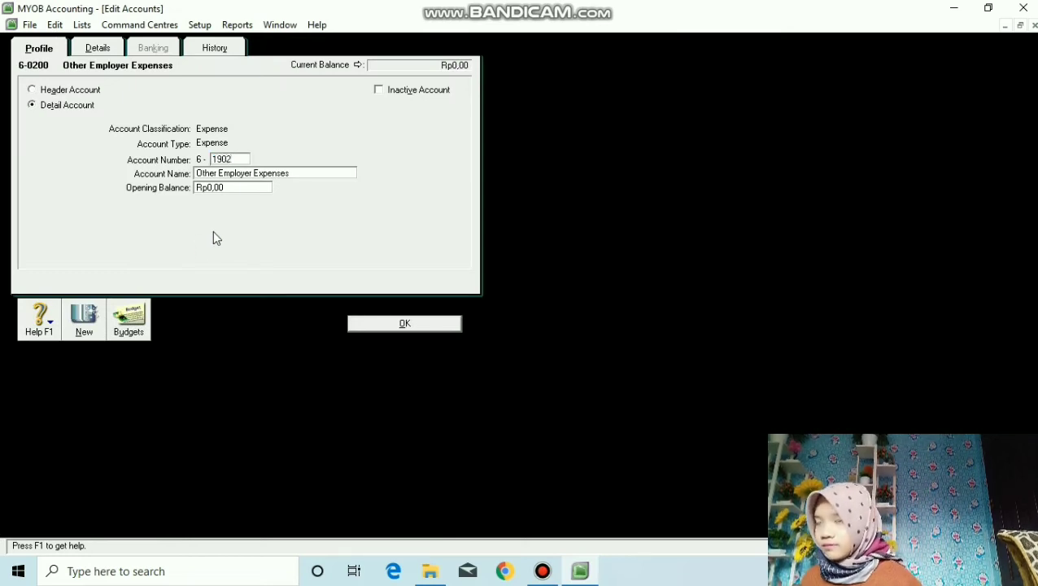
key(Tab)
key(BackSpace)
text(BIAYA)
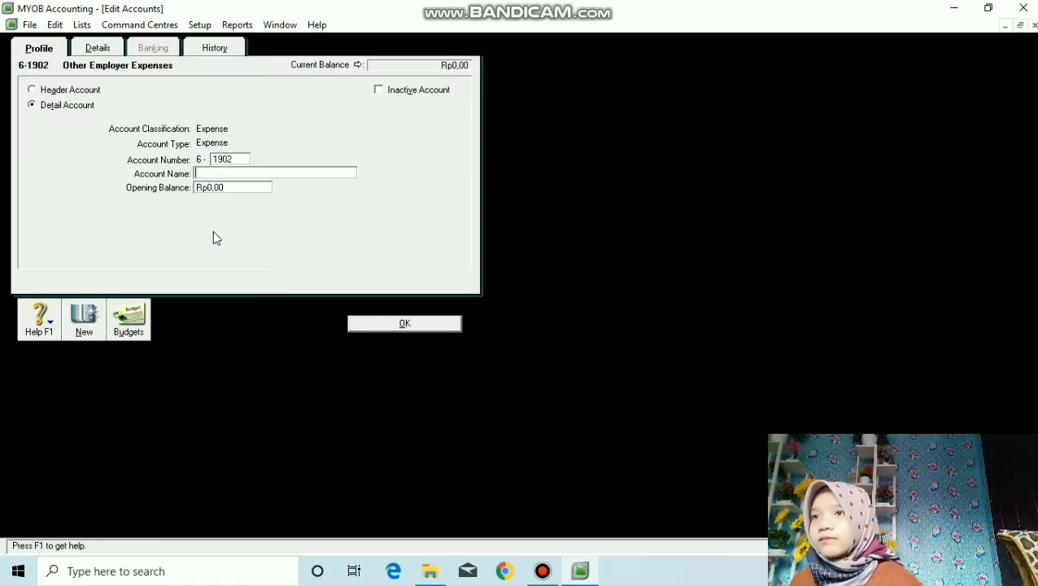
text( KARYAWA)
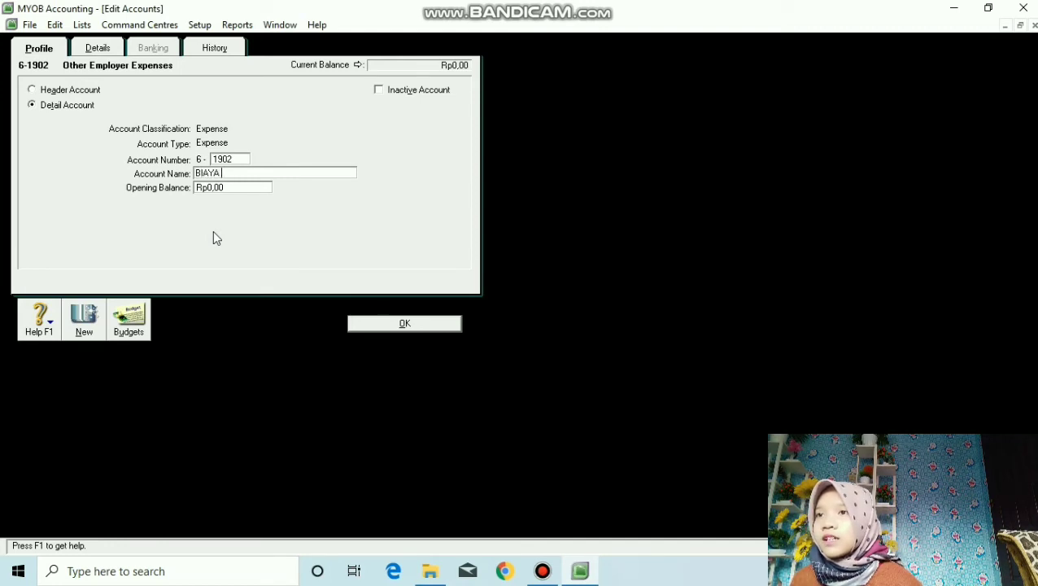
text(N LAI)
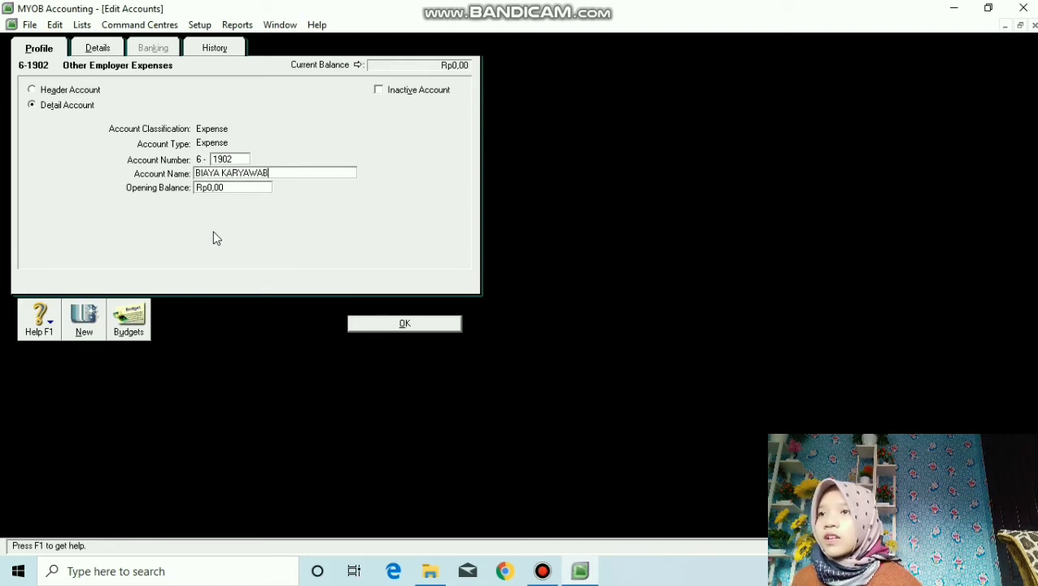
text(NNYA)
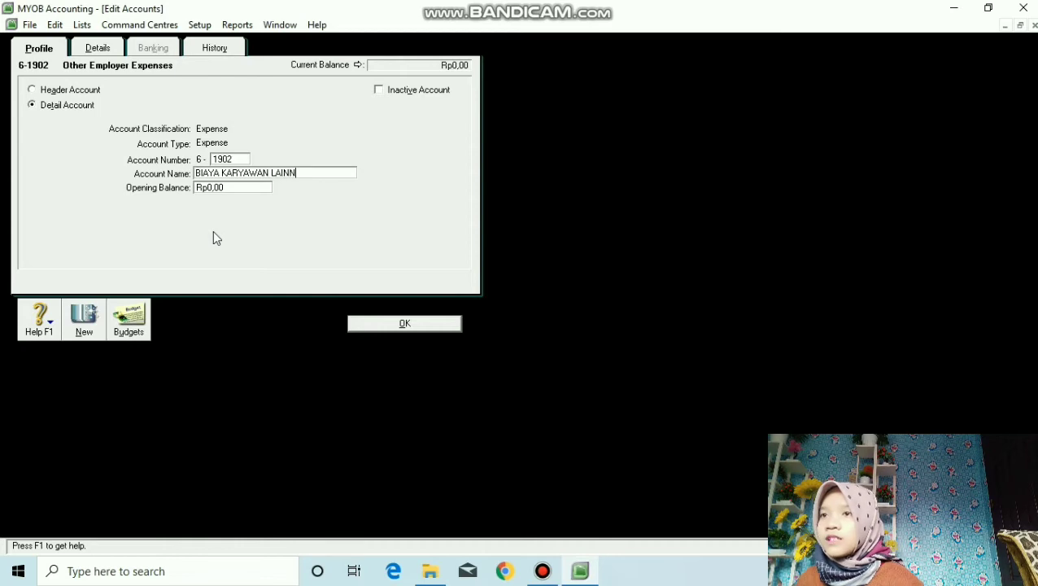
click(385, 323)
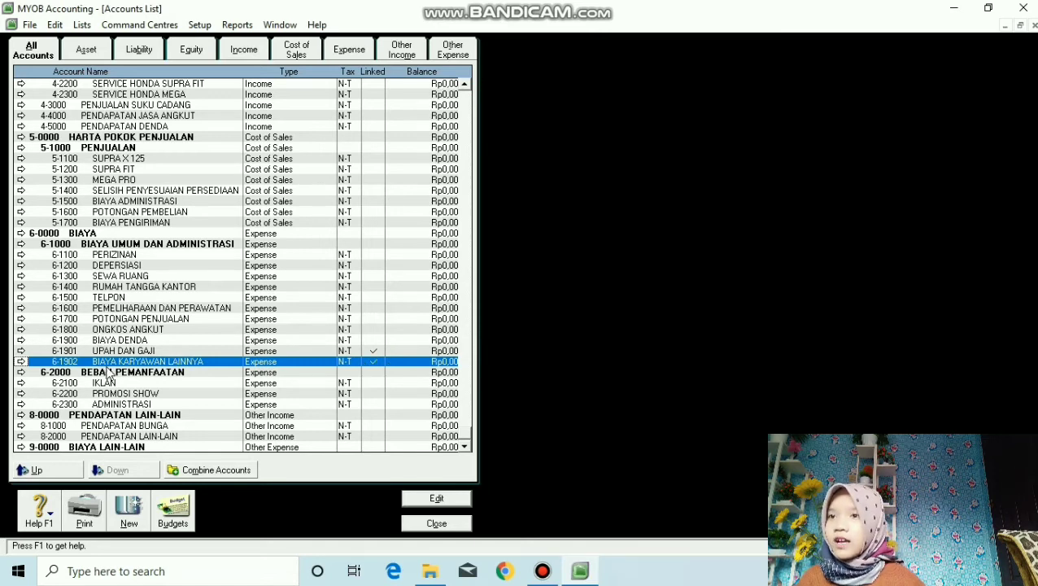
Consult the section on creating the tax list (Membuat daftar Pajak) in the PDF manual in Opera, and return to MYOB
scroll(290, 227, up, 6)
scroll(290, 226, up, 6)
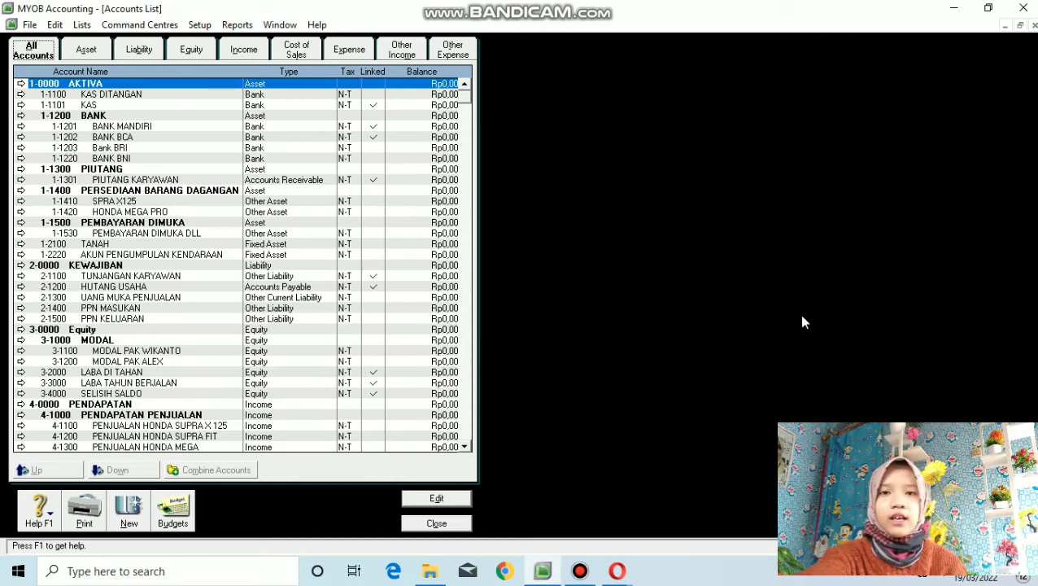
mouse_move(618, 571)
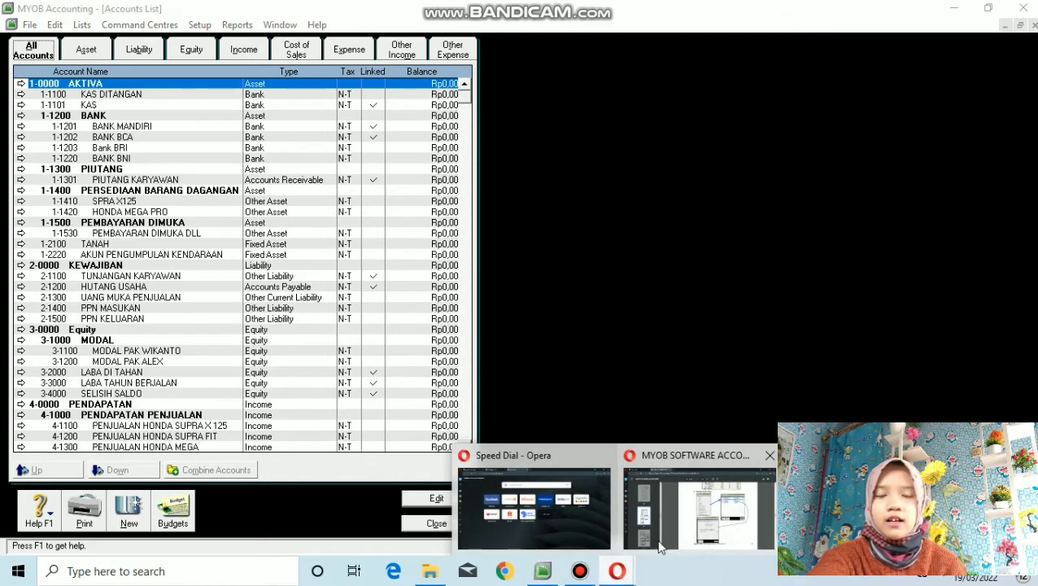
click(736, 464)
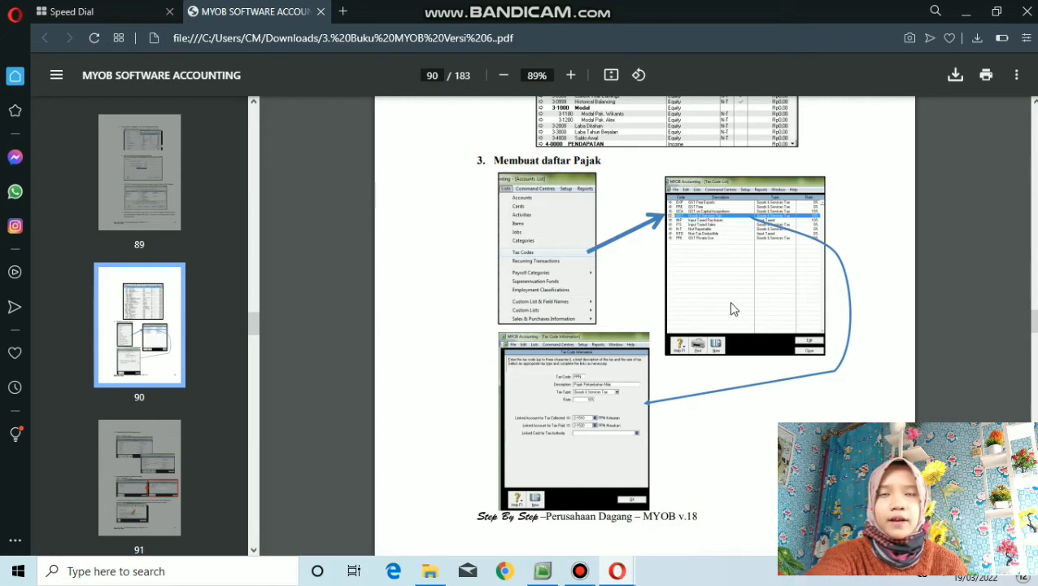
click(540, 572)
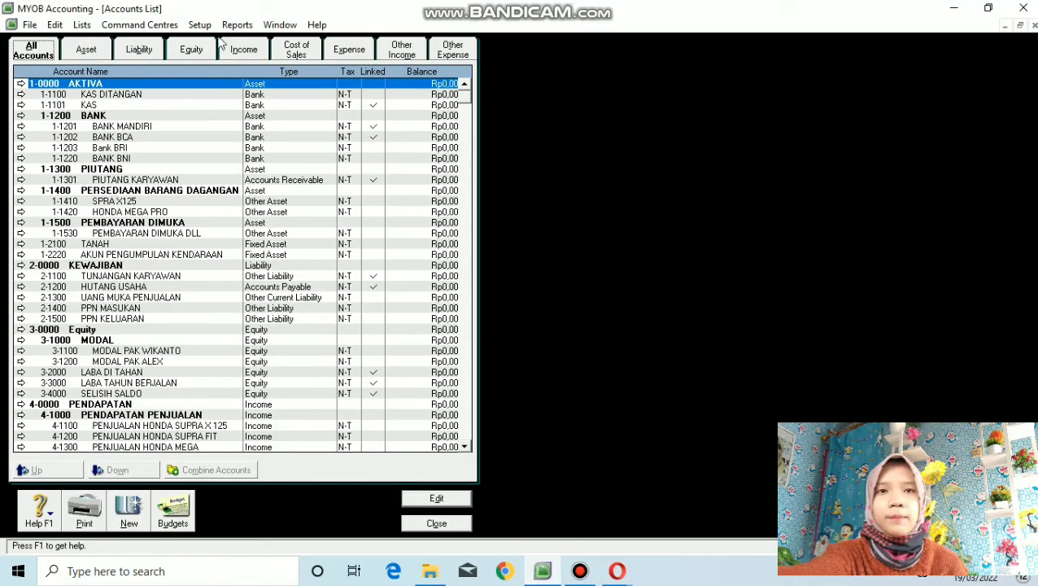
Review the settings and linked accounts of the PPN tax code in the tax code list, and return to the accounts list
click(85, 27)
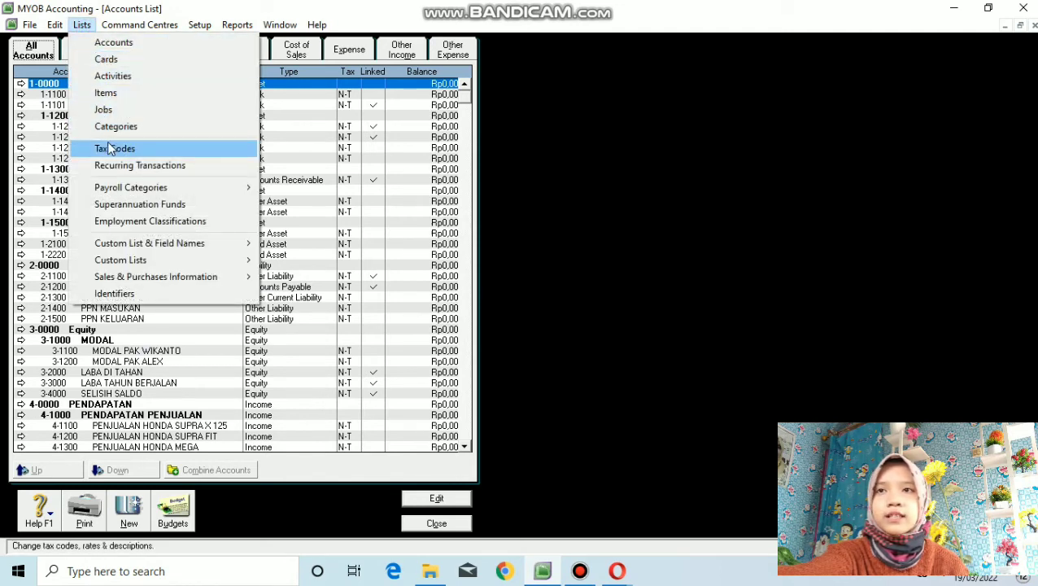
click(108, 149)
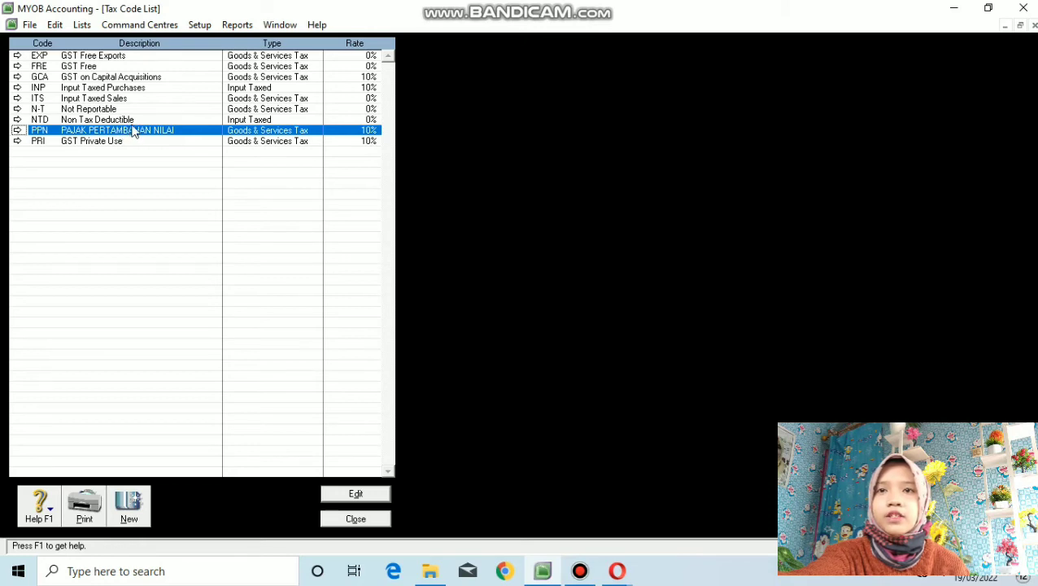
double_click(132, 131)
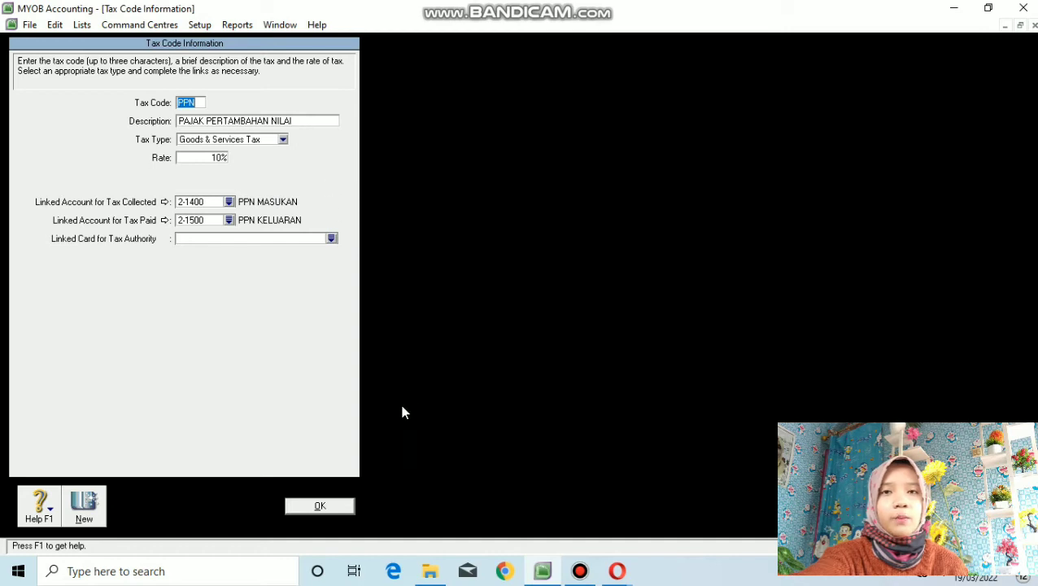
click(320, 505)
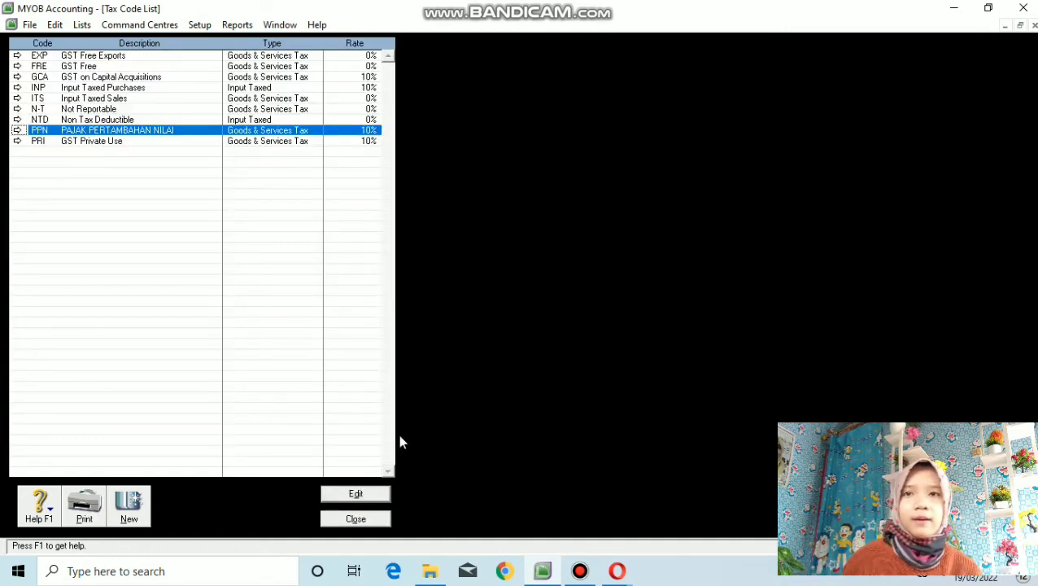
click(82, 25)
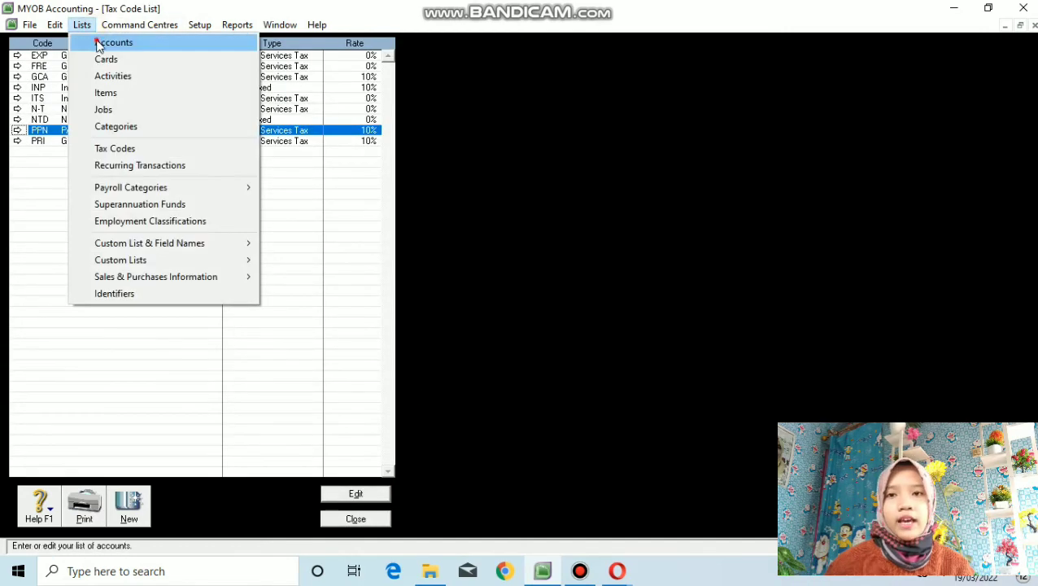
click(98, 43)
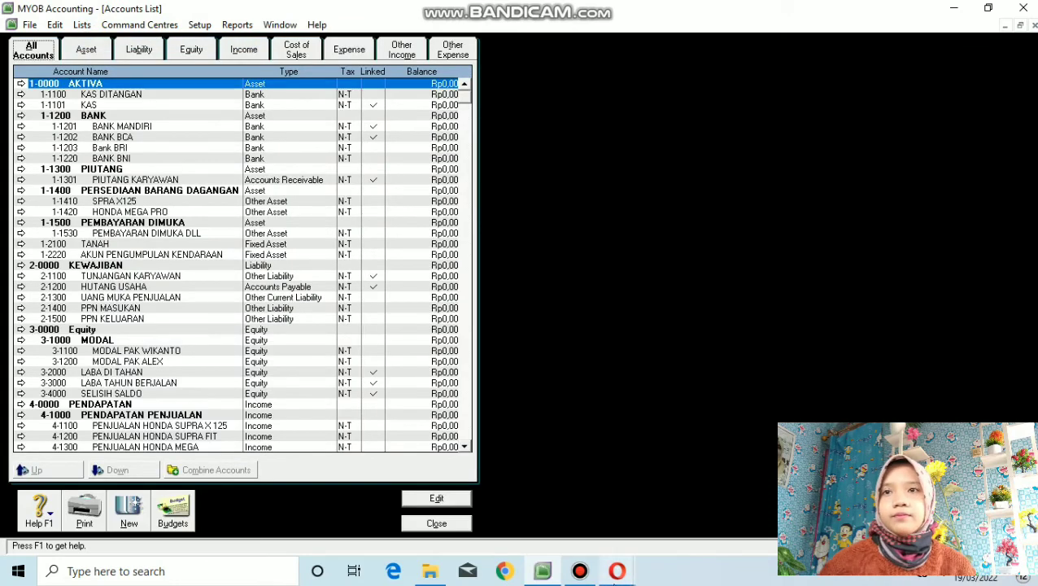
Switch to the PDF manual in Opera to read the section on creating the job list (Membuat Job List), and return to MYOB
mouse_move(619, 571)
click(667, 540)
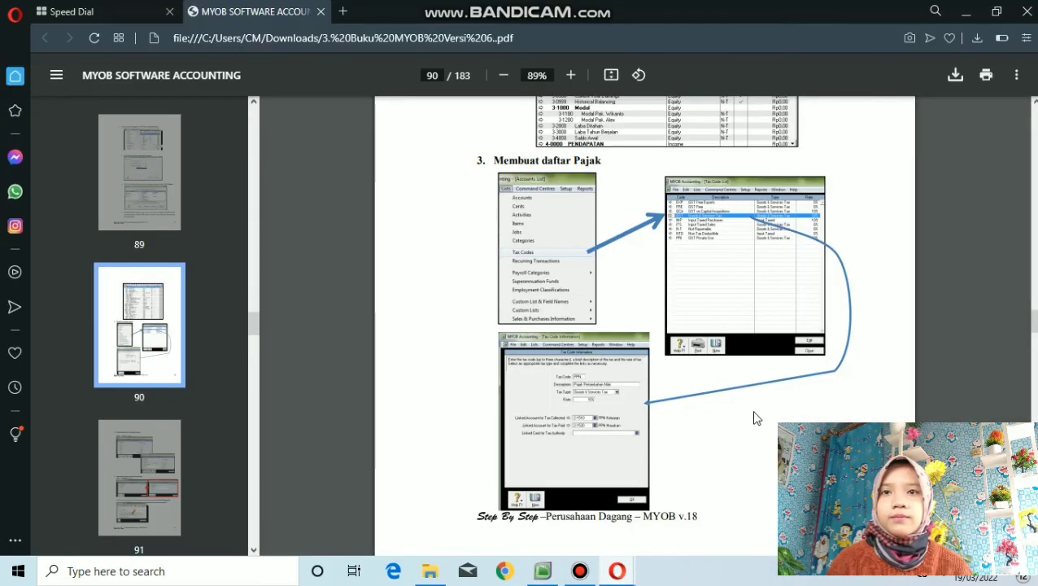
scroll(755, 422, down, 3)
scroll(755, 417, down, 3)
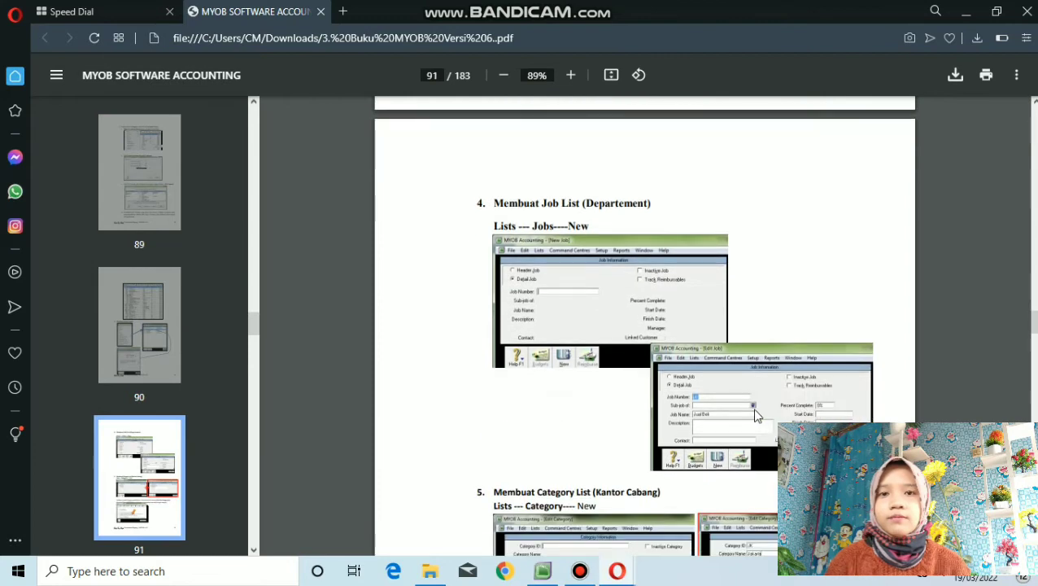
scroll(755, 416, down, 1)
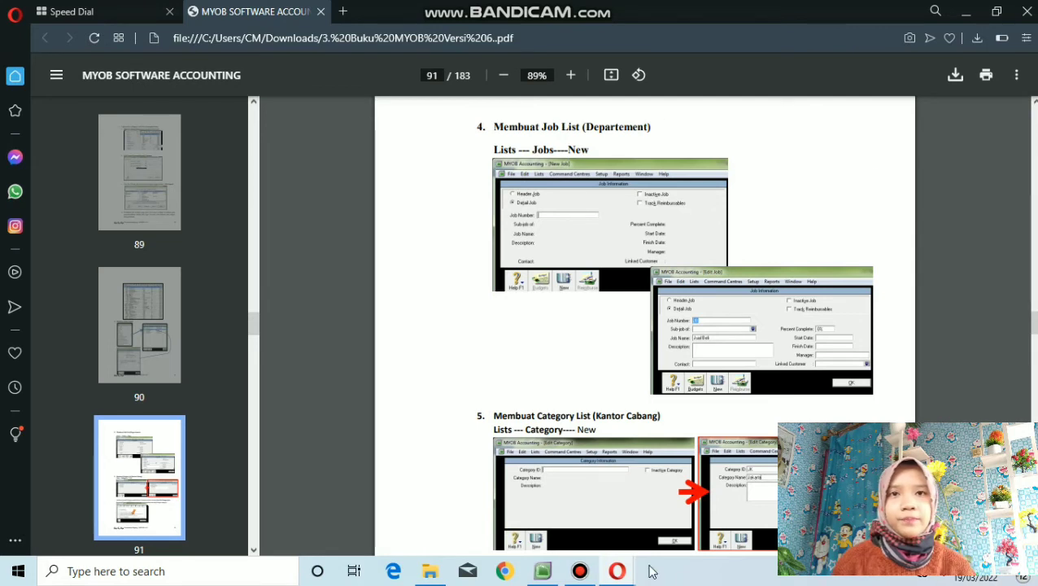
click(541, 570)
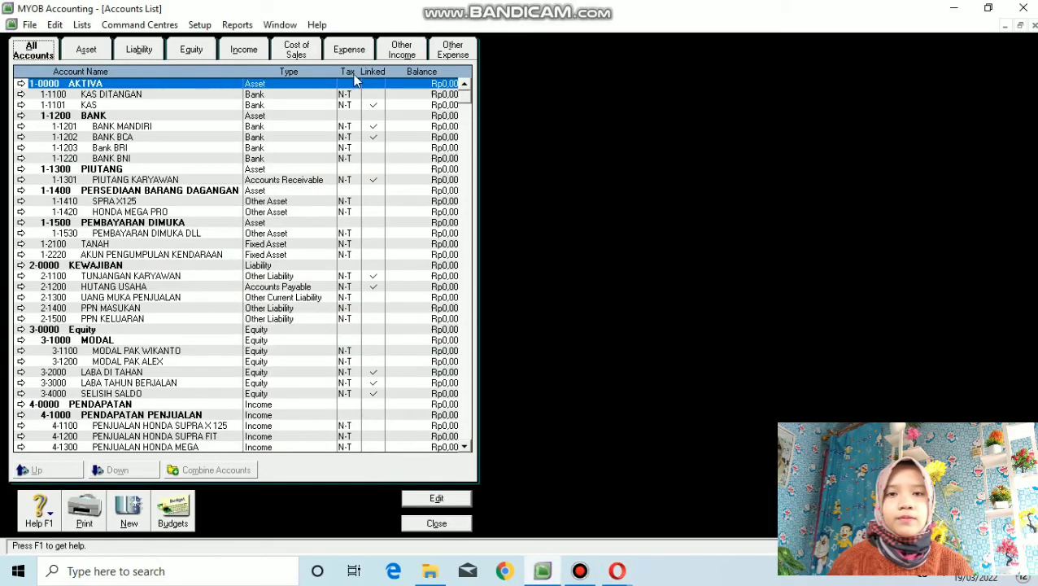
Create a detail job in the jobs list with job number JB and job name JUAL BELI
click(81, 24)
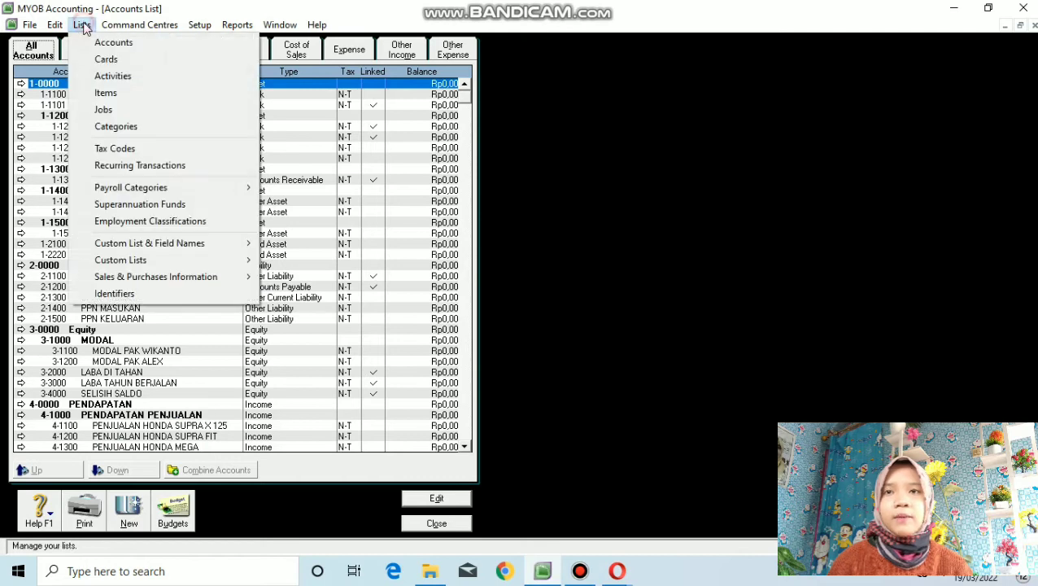
click(112, 109)
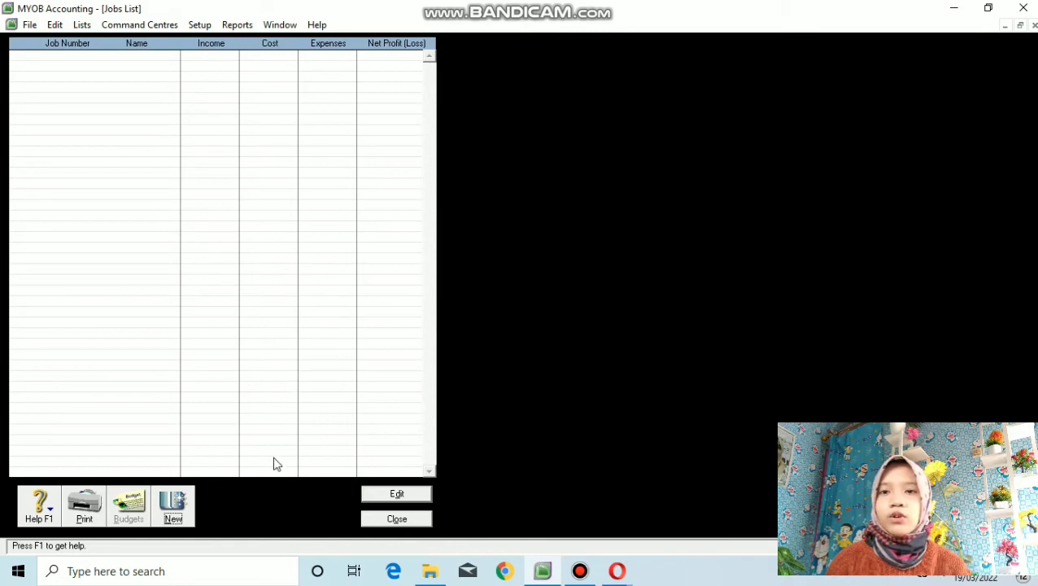
click(173, 505)
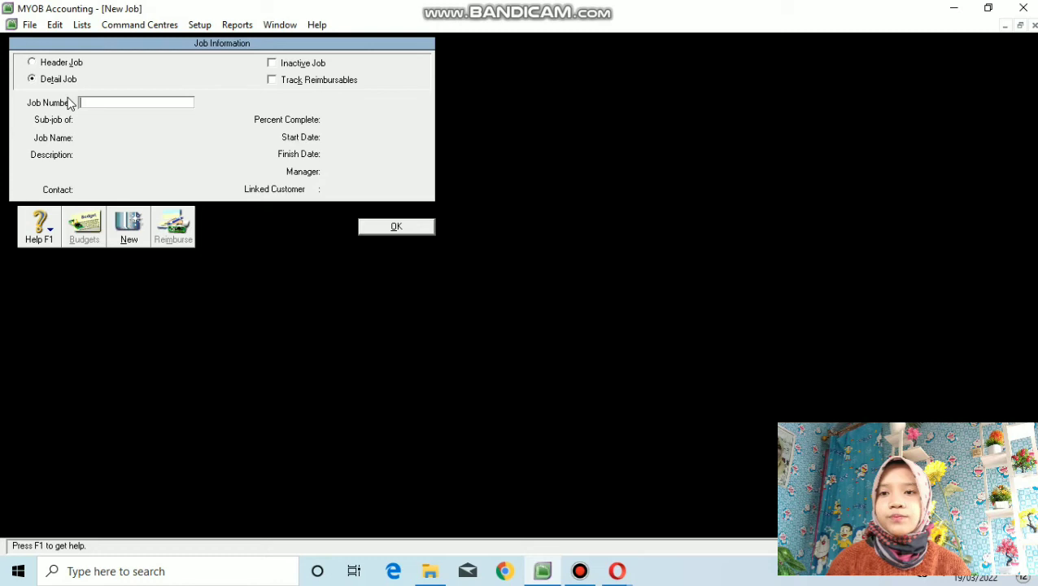
key(Tab)
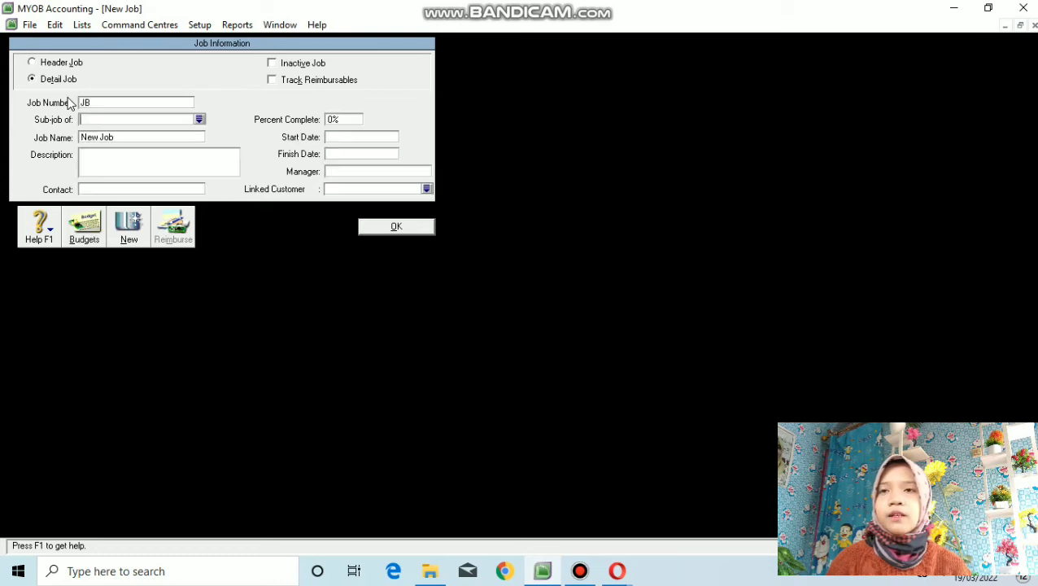
click(91, 138)
key(BackSpace)
text(JUALBE)
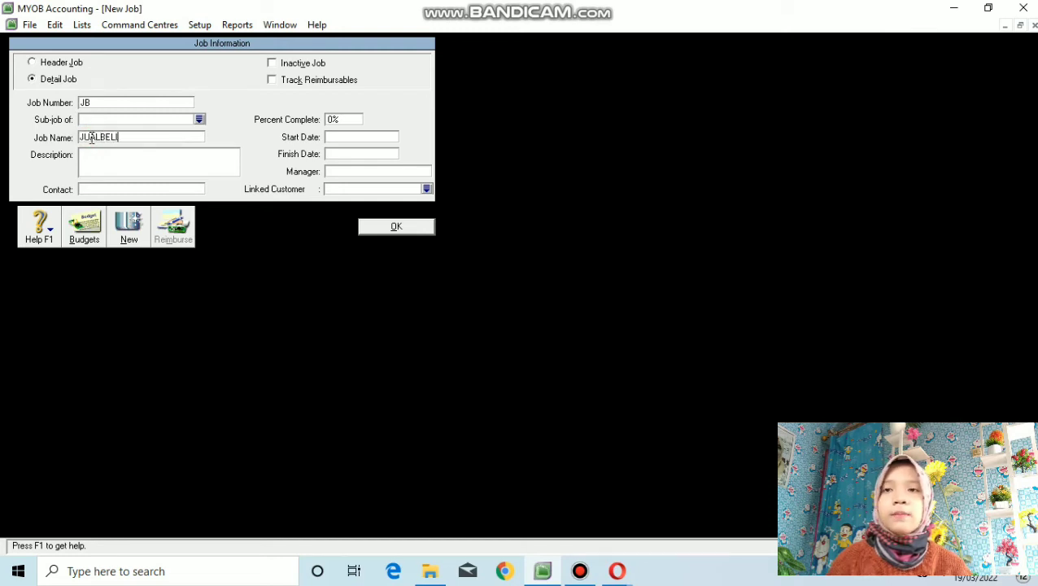
text(LI)
click(99, 139)
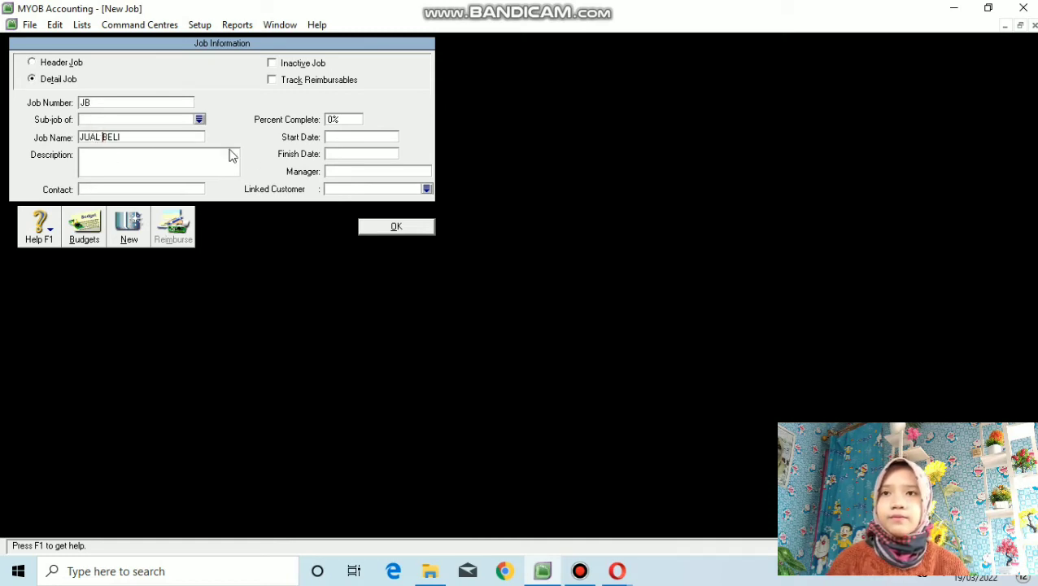
click(410, 229)
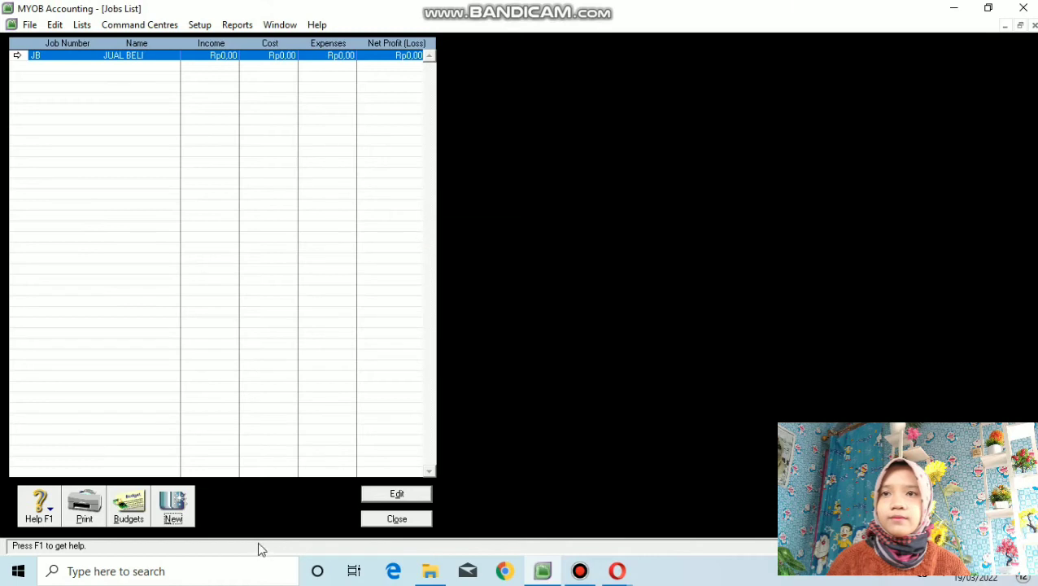
Create a second detail job with number SRV and name SERVICE, and return to the accounts list
click(173, 506)
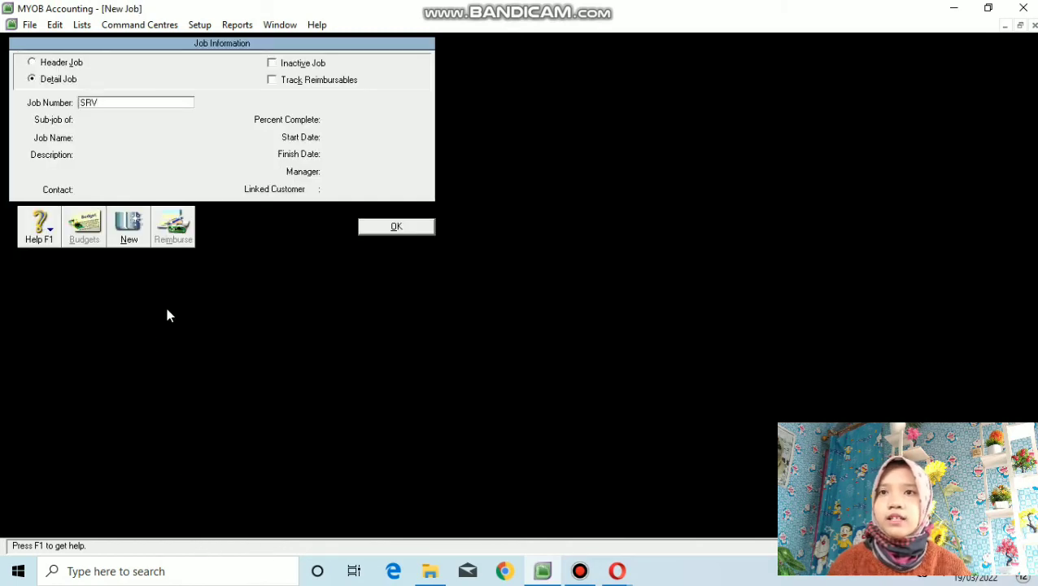
key(Tab)
click(146, 138)
key(BackSpace)
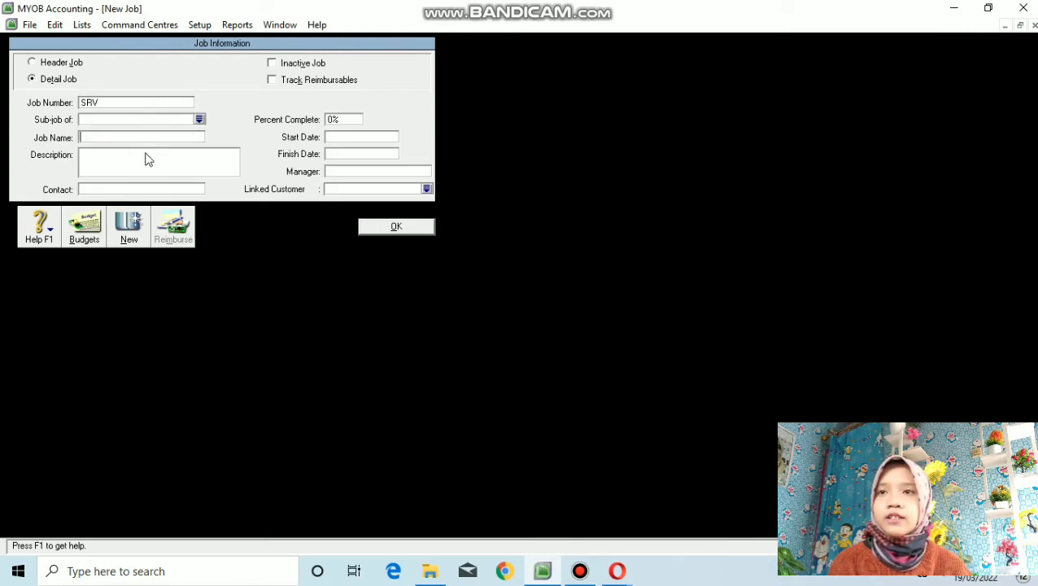
text(SERVICE)
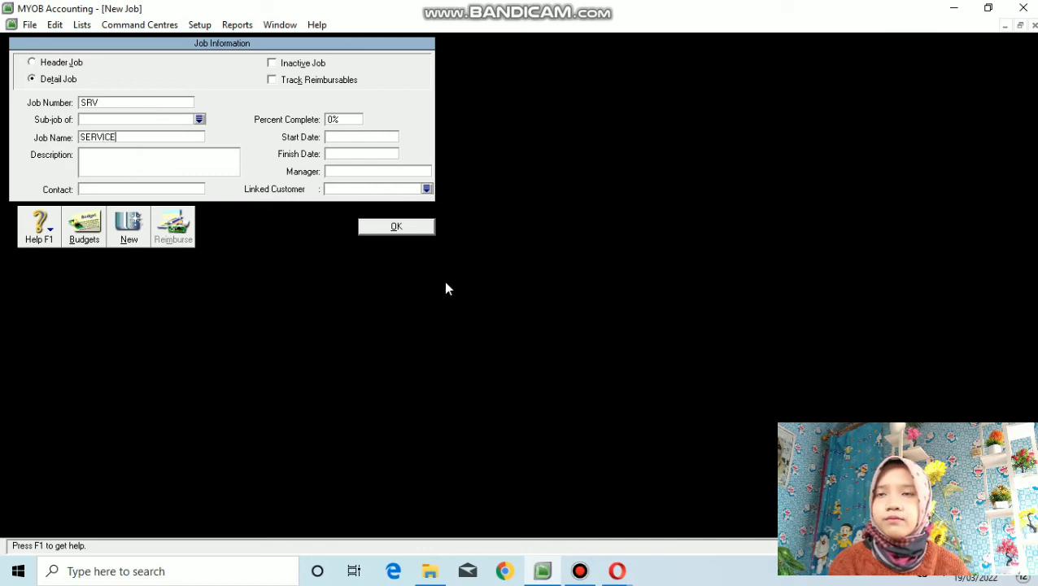
click(419, 226)
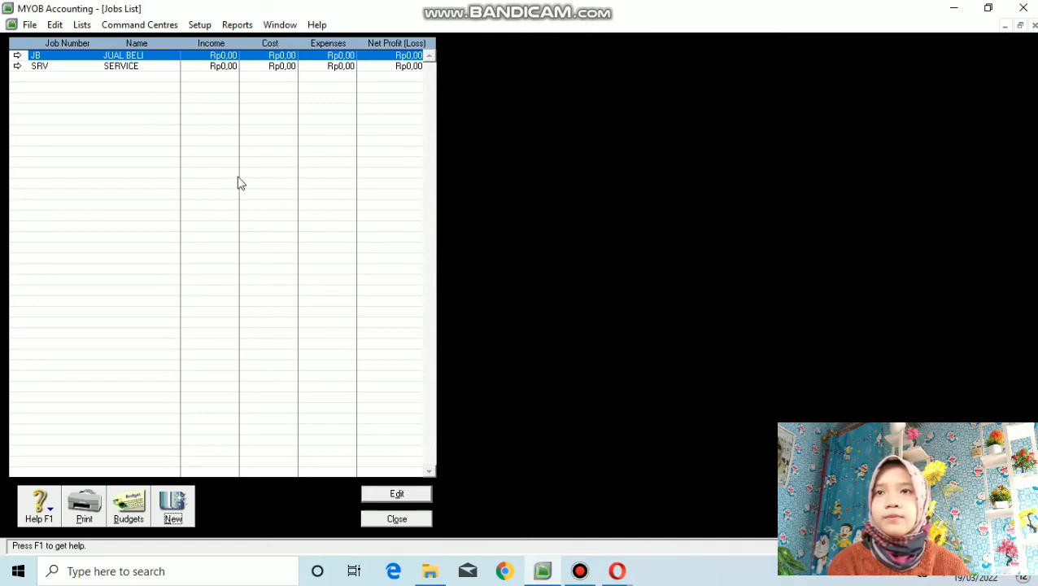
click(79, 24)
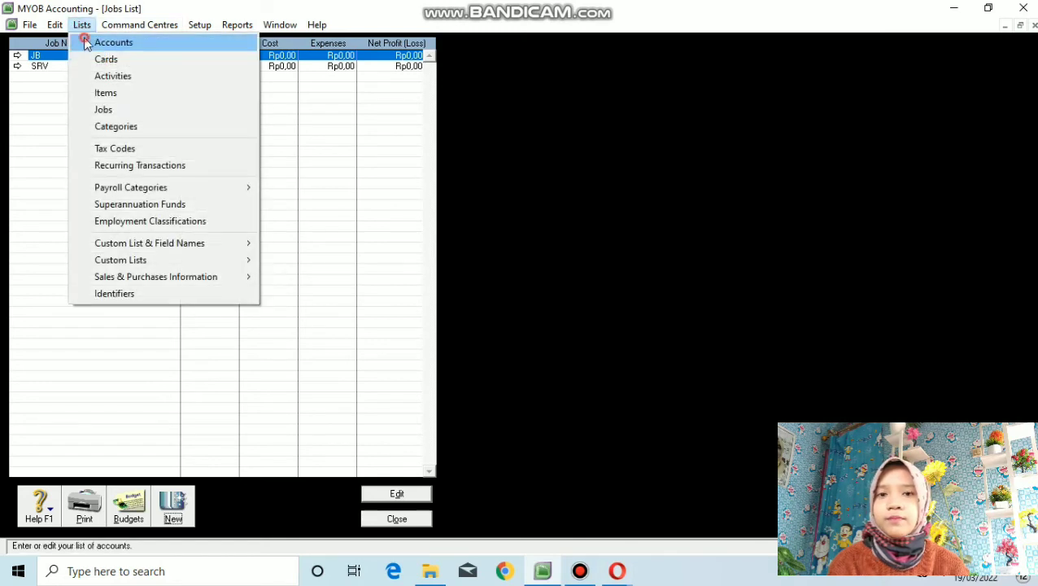
click(84, 42)
Consult the section on creating the category list (Membuat Category List) in the PDF manual in Opera, and return to MYOB
mouse_move(617, 569)
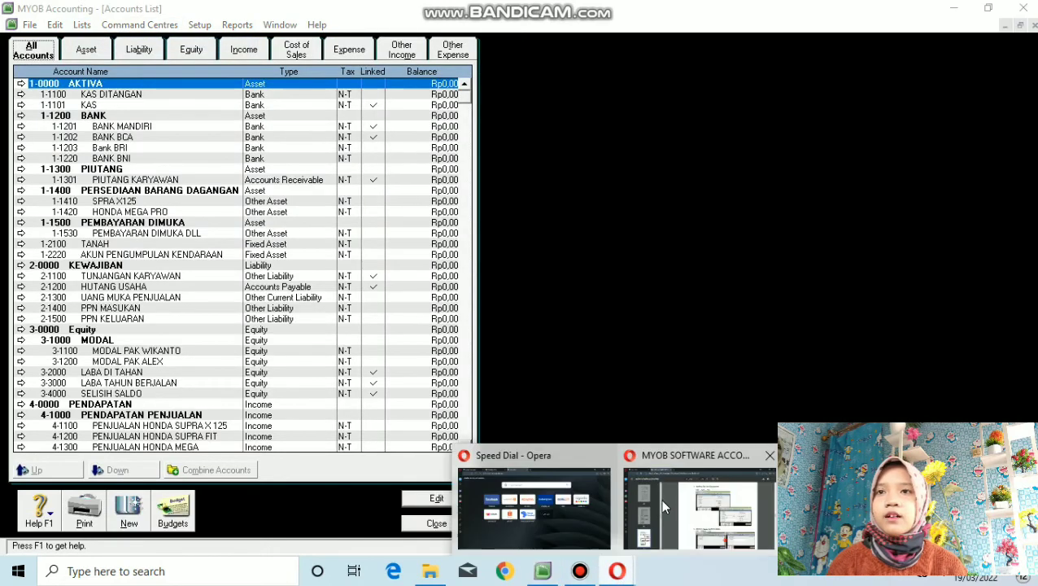
click(660, 498)
scroll(679, 474, down, 2)
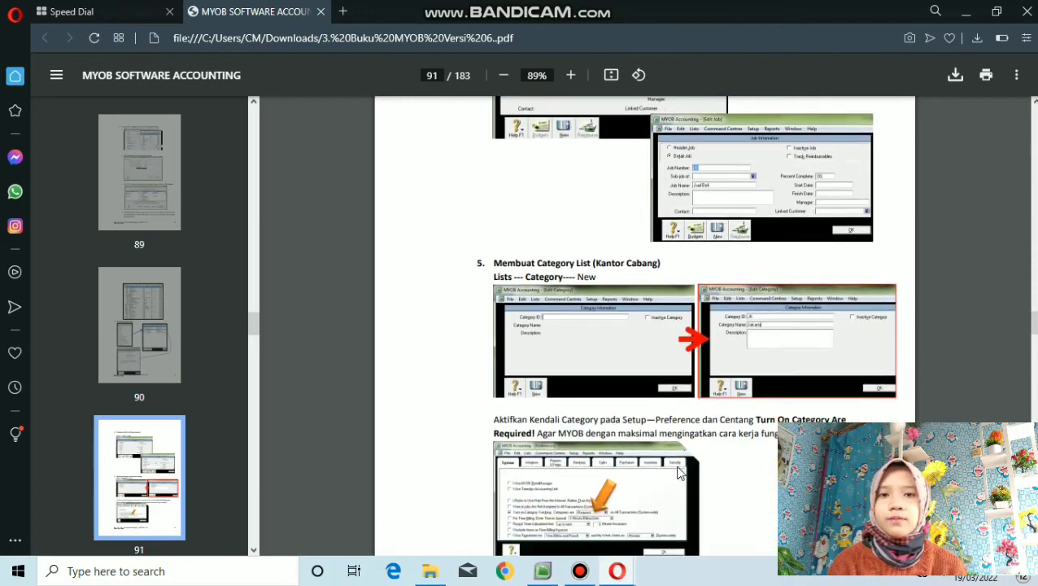
scroll(679, 471, down, 1)
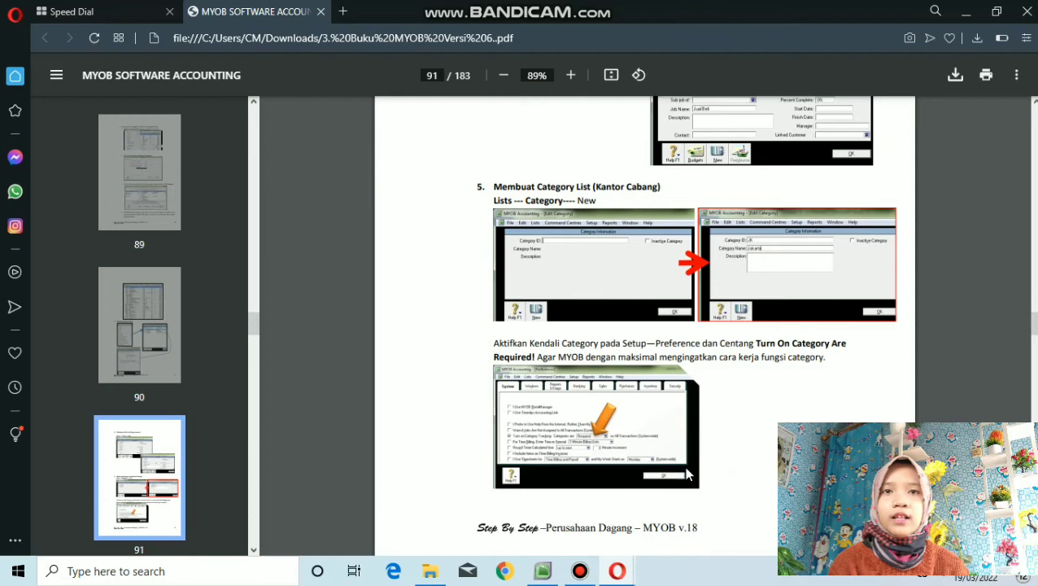
click(543, 571)
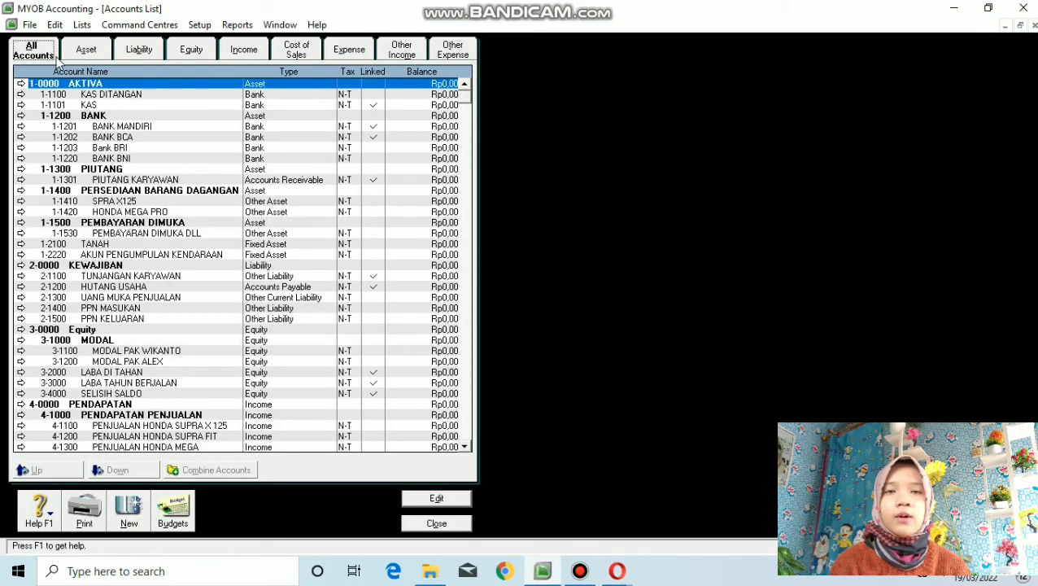
Create a category in the categories list with ID CMS and name CIAMIS
click(81, 24)
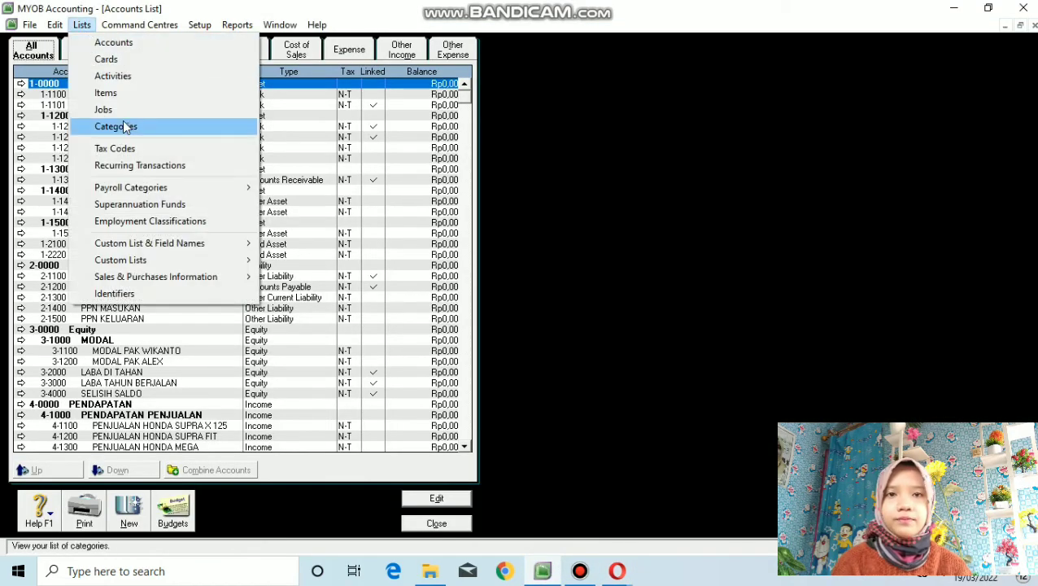
click(124, 126)
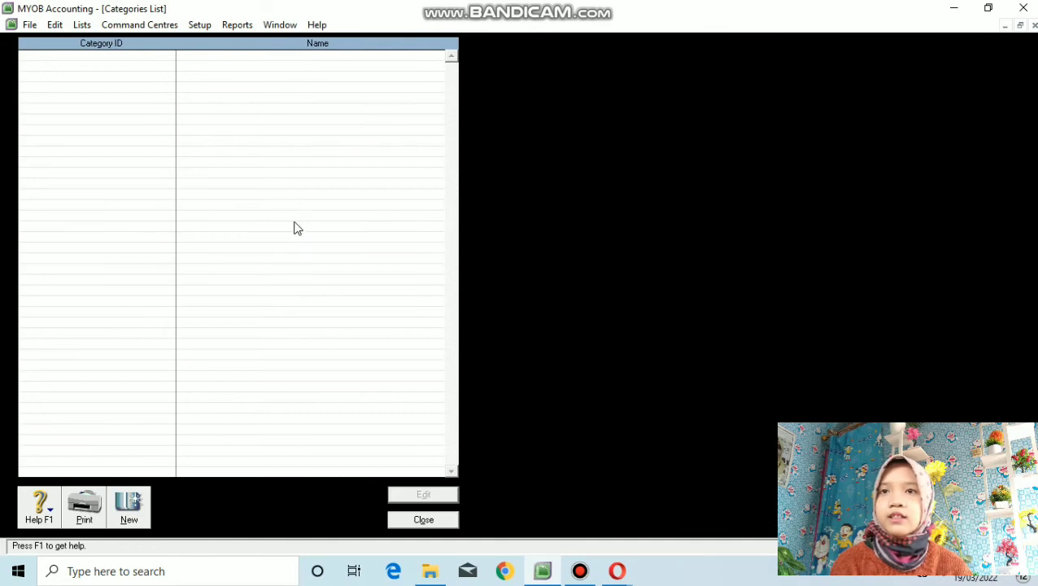
click(128, 503)
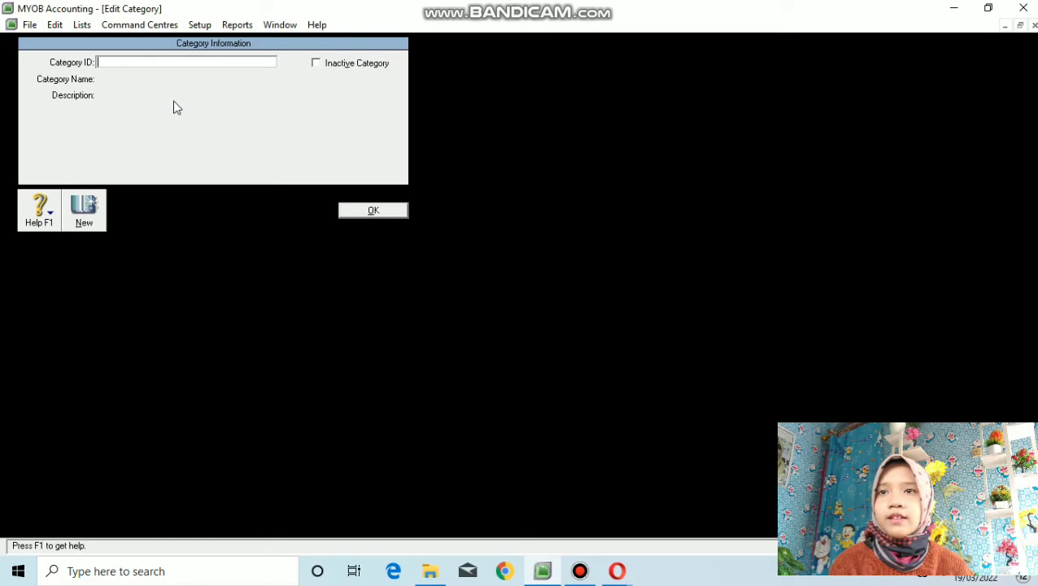
text(CMS)
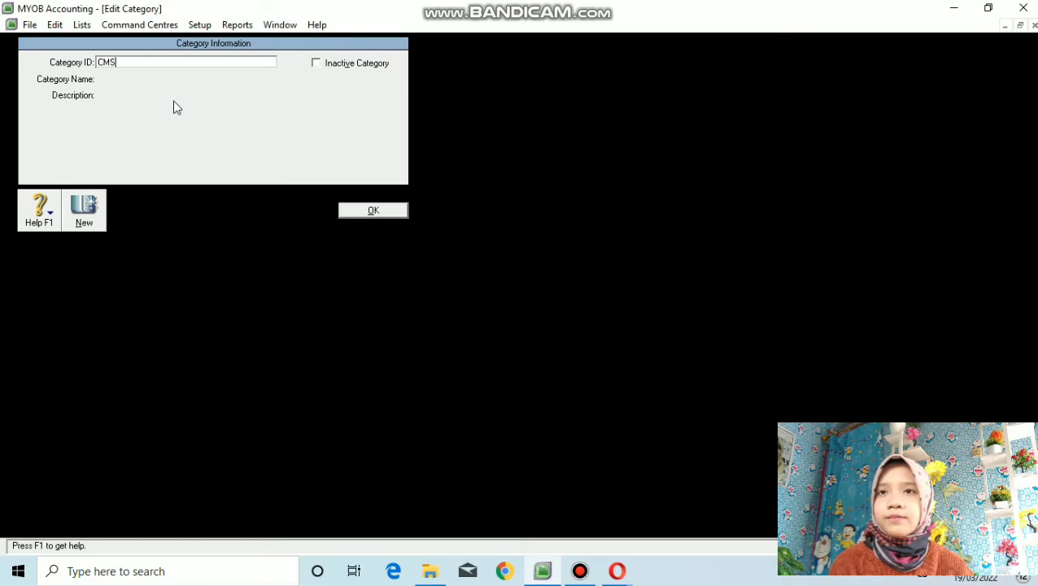
key(Tab)
key(BackSpace)
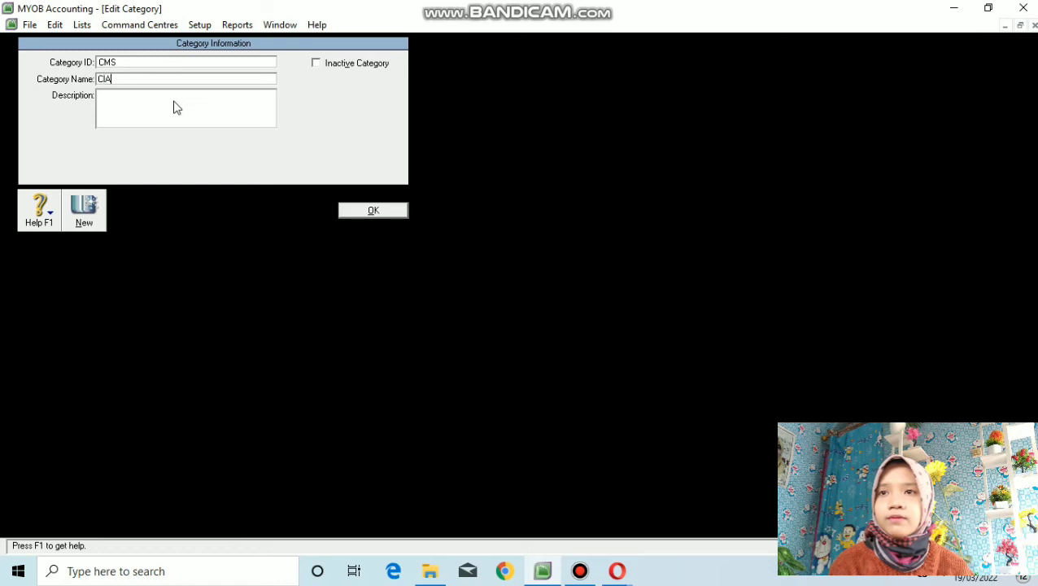
click(375, 210)
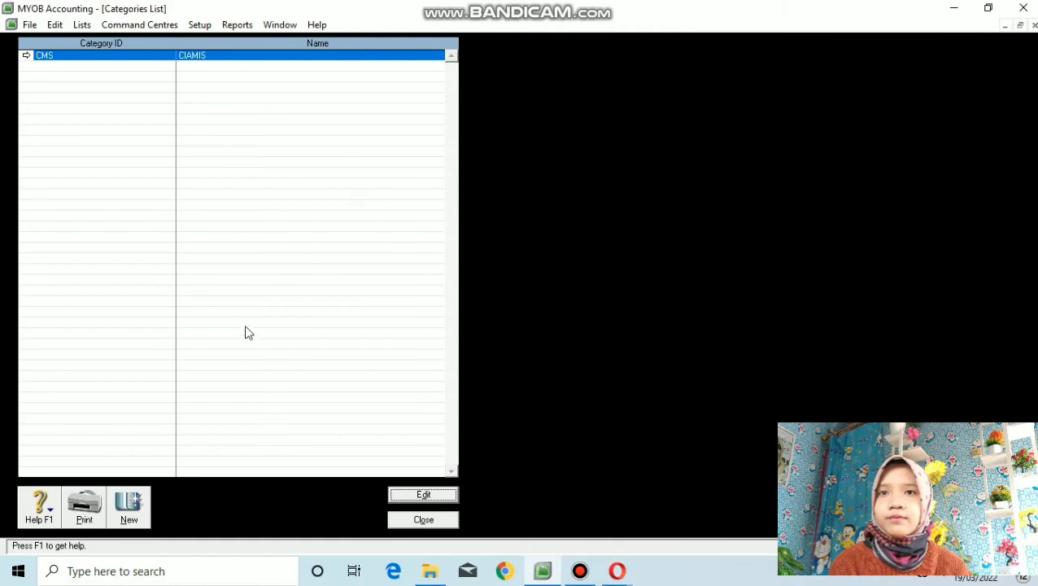
Create a second category with ID JKT and name JAKARTA, and return to the accounts list
click(131, 504)
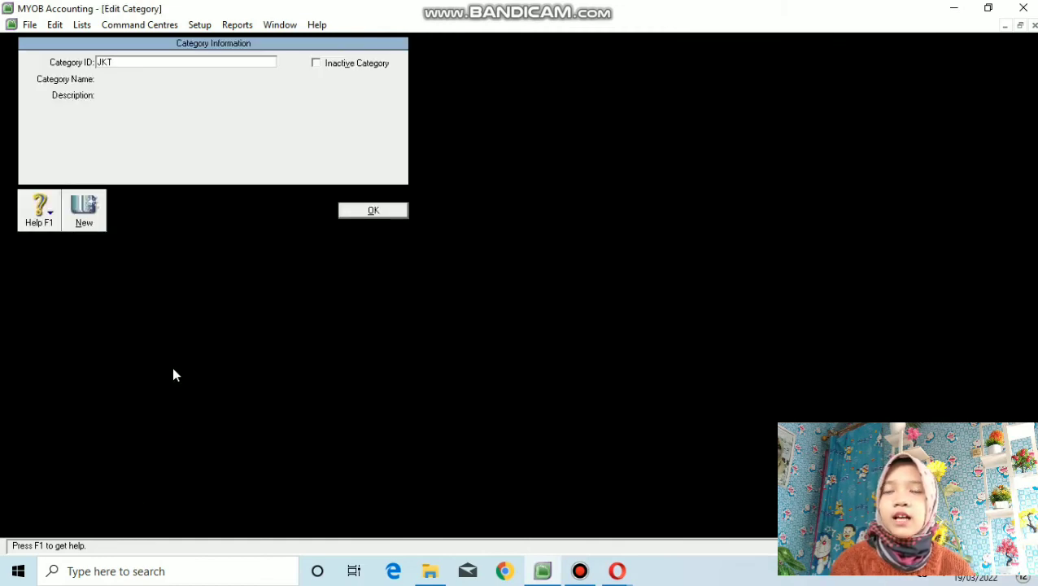
key(Tab)
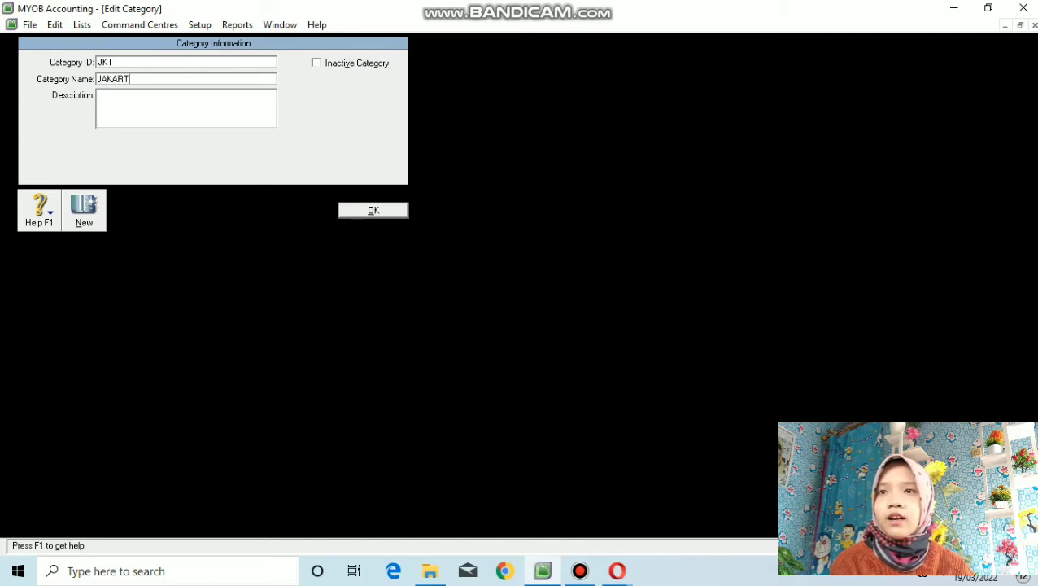
click(384, 213)
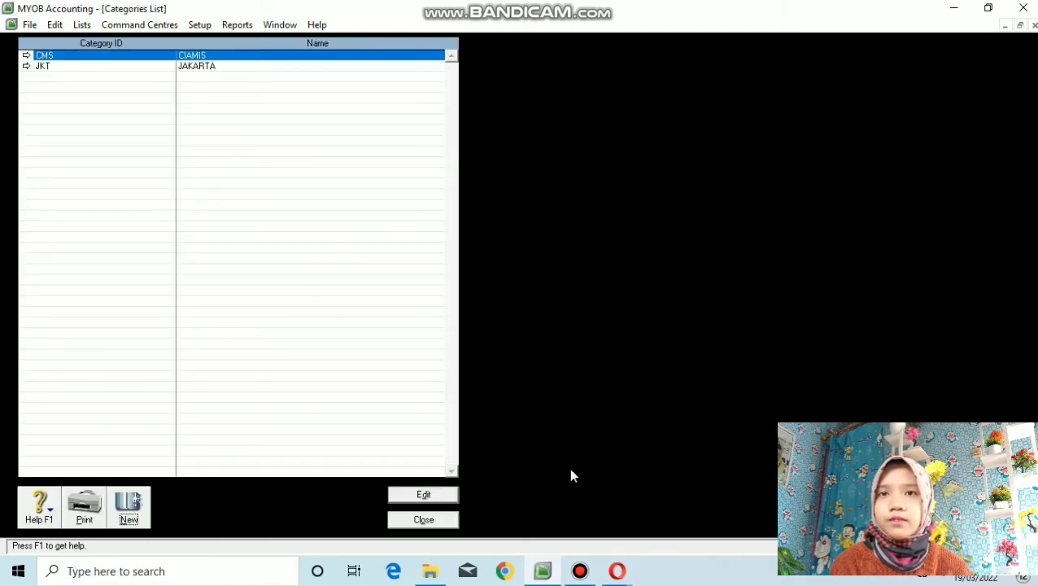
click(84, 27)
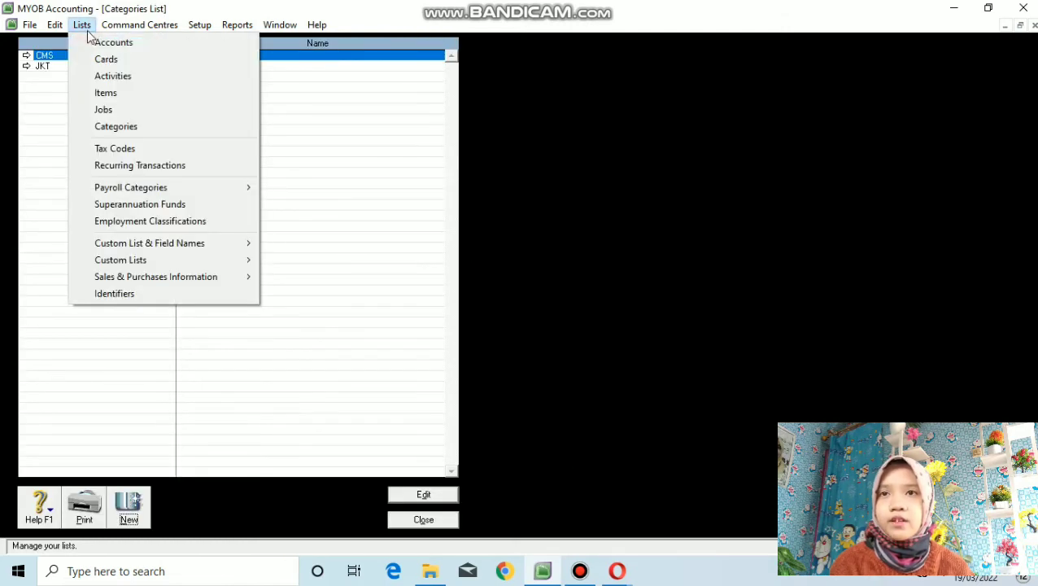
click(92, 41)
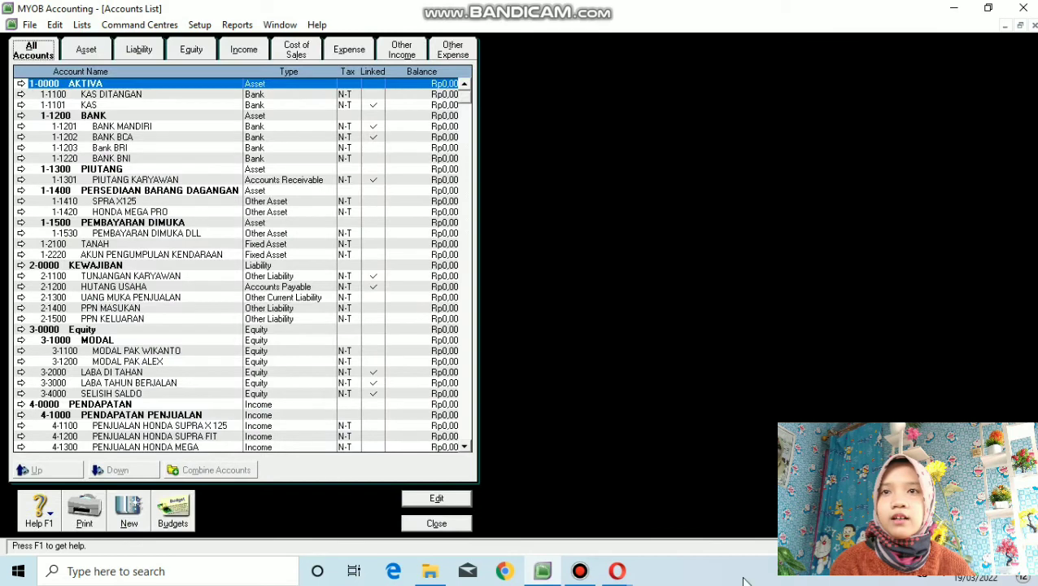
Read the section on linking accounts (Menghubungkan Account) in the PDF manual in Opera, and return to MYOB
click(618, 572)
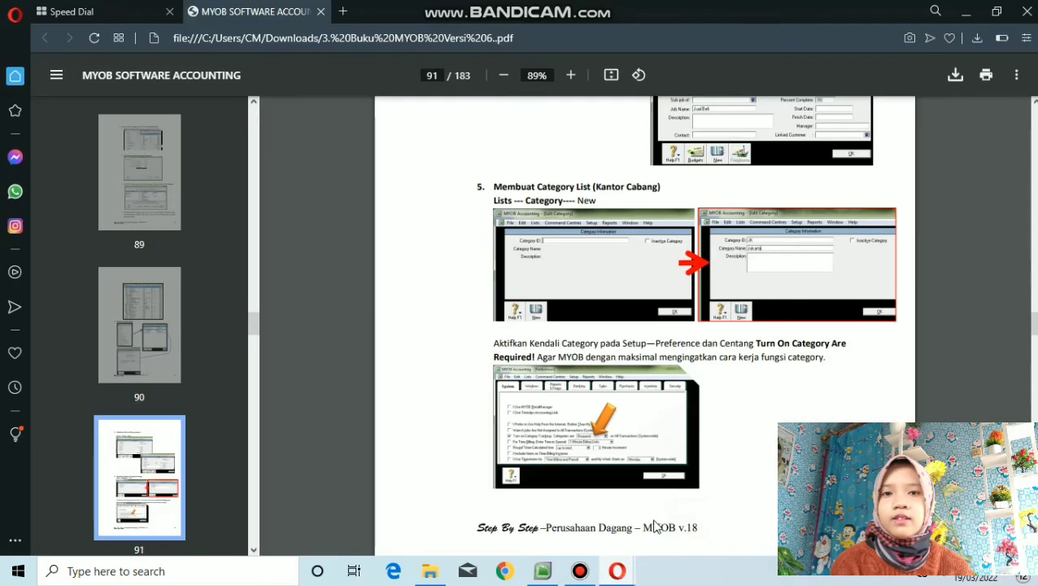
scroll(684, 506, down, 10)
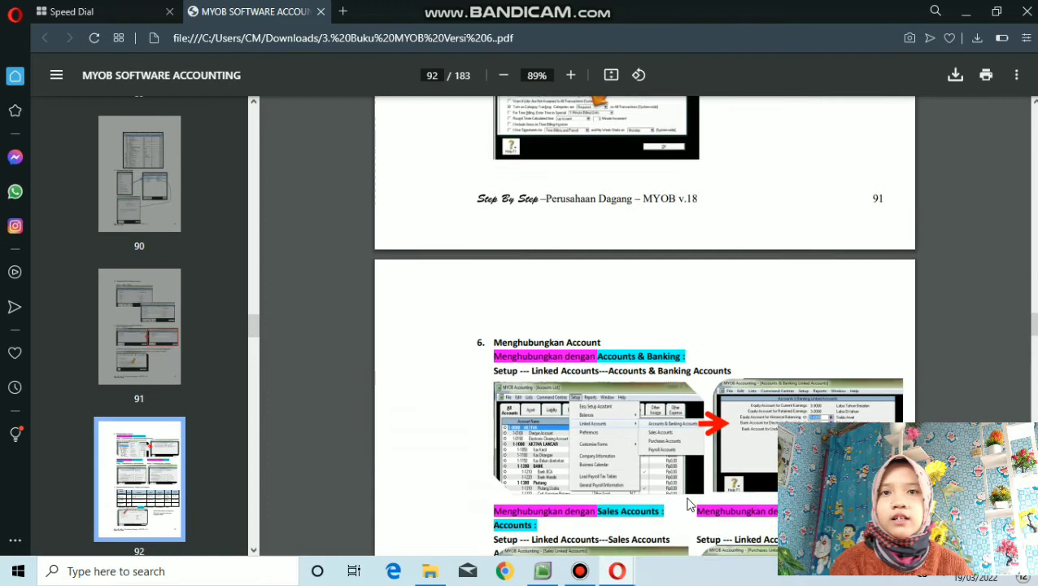
scroll(723, 309, up, 3)
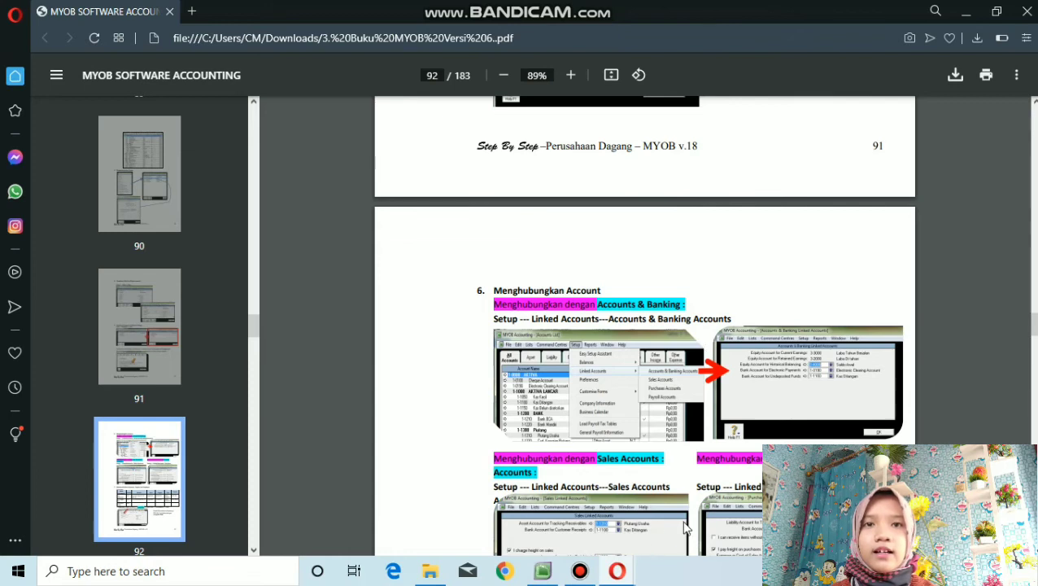
click(542, 571)
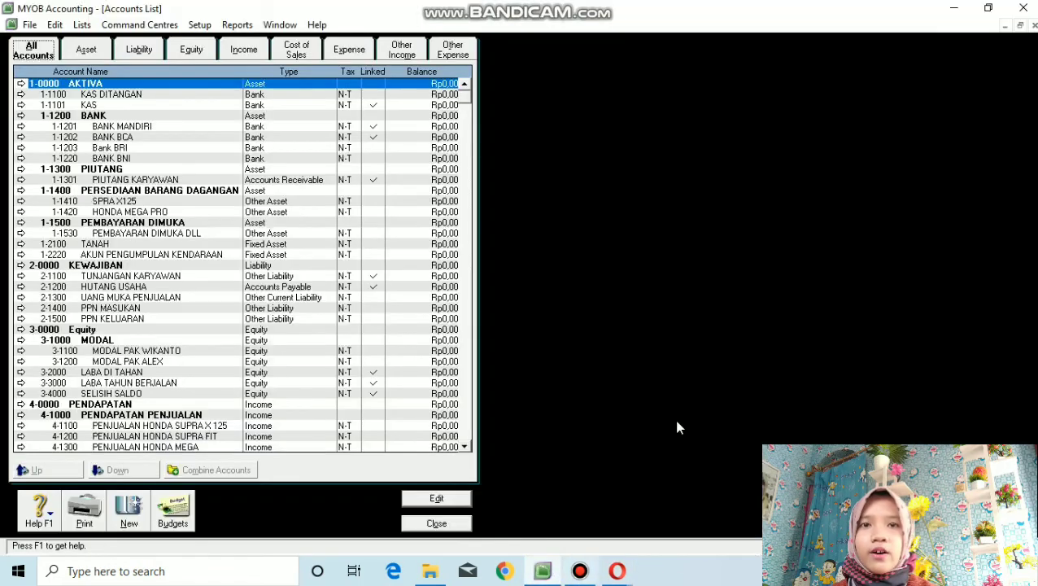
In the accounts and banking linked accounts, set the bank account for electronic payments to 1-1203 Bank BRI, and return to the accounts list
click(199, 25)
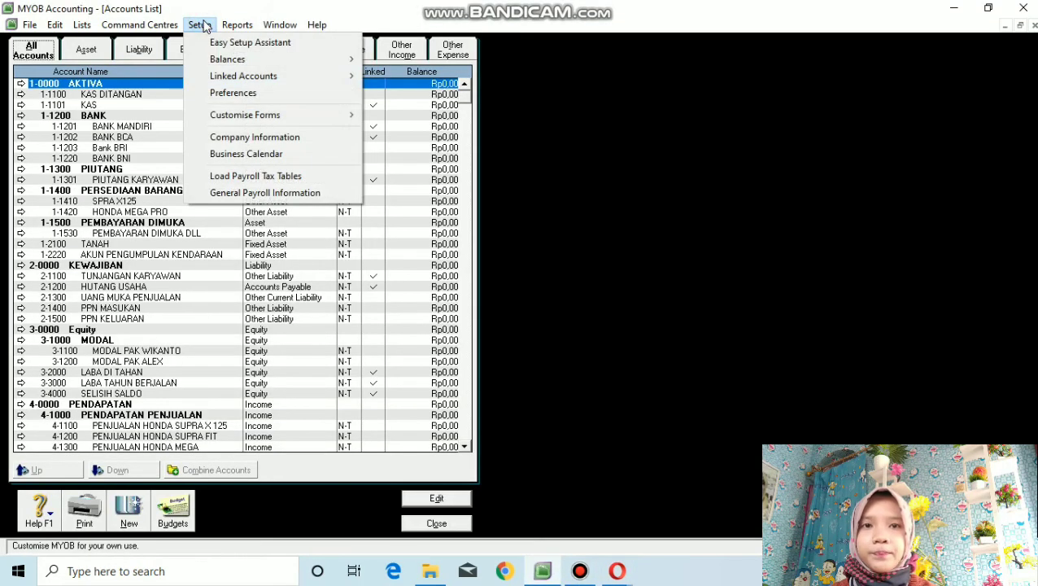
mouse_move(237, 24)
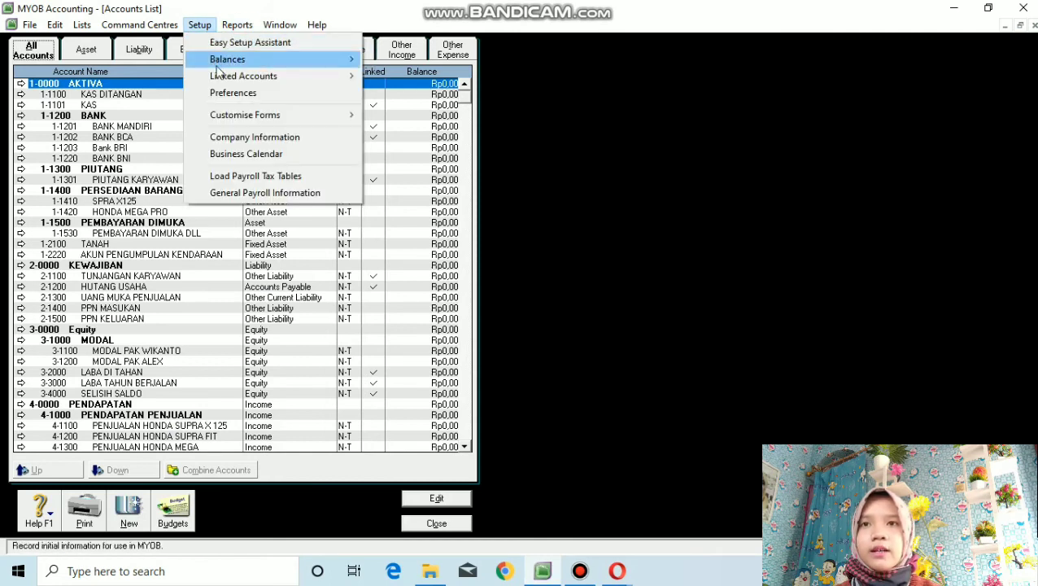
click(268, 77)
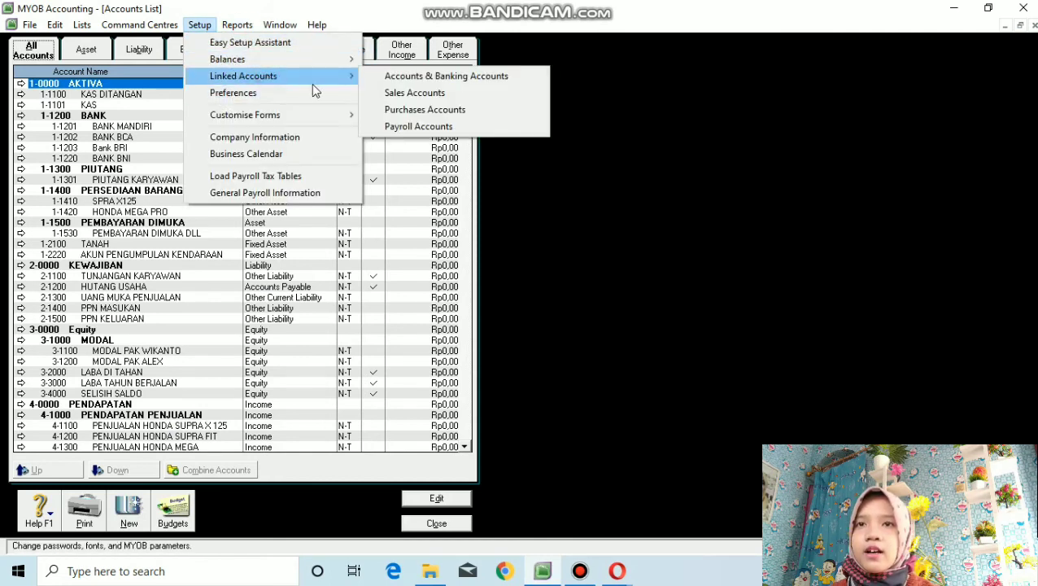
click(371, 75)
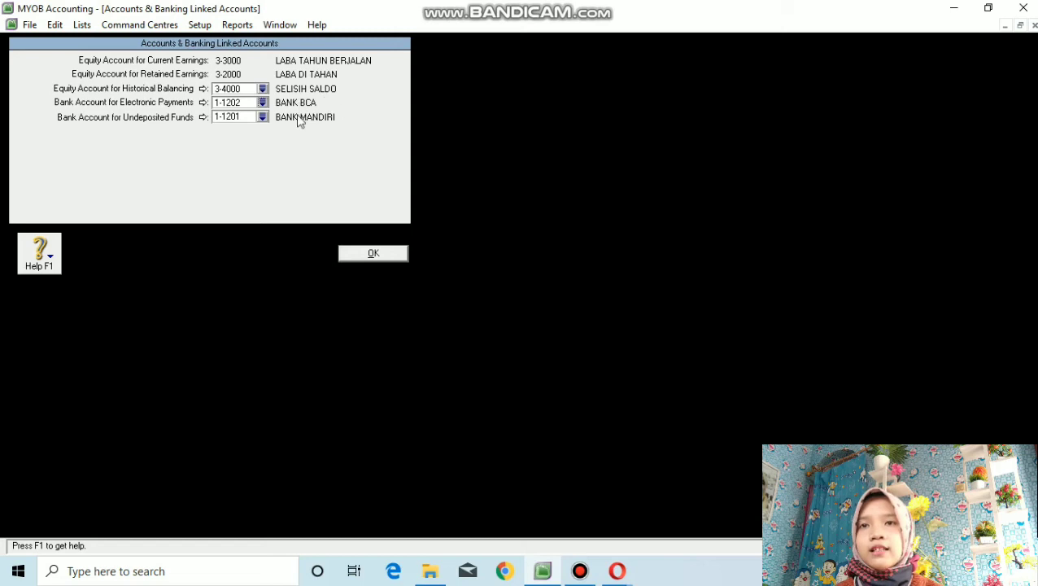
click(262, 102)
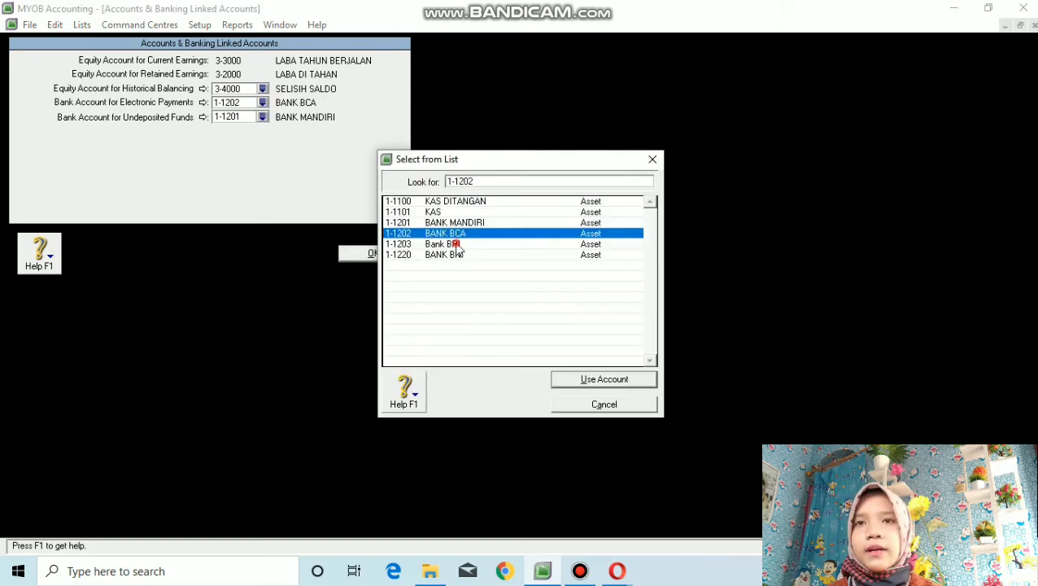
click(453, 243)
click(621, 381)
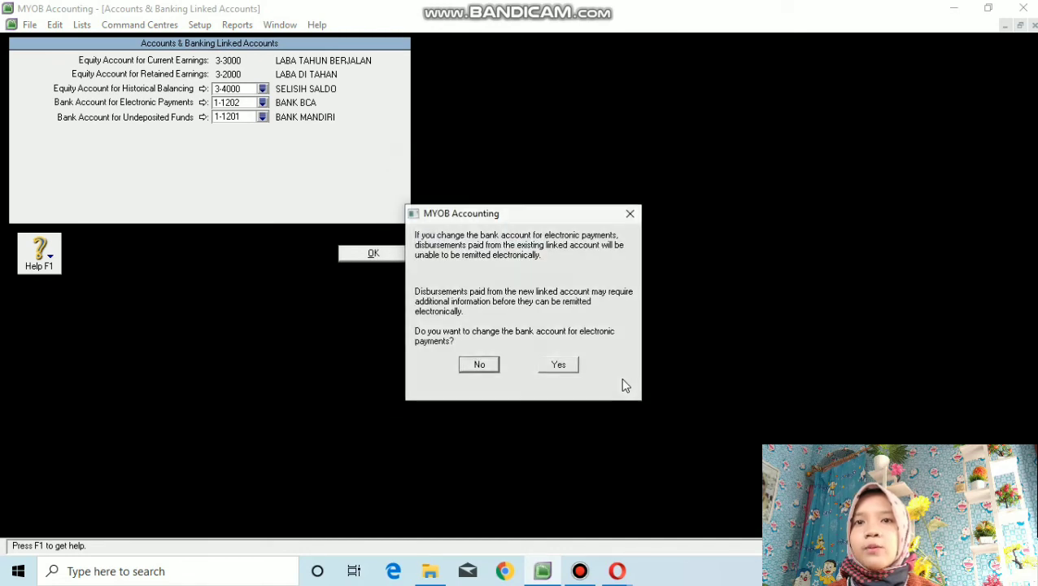
click(556, 364)
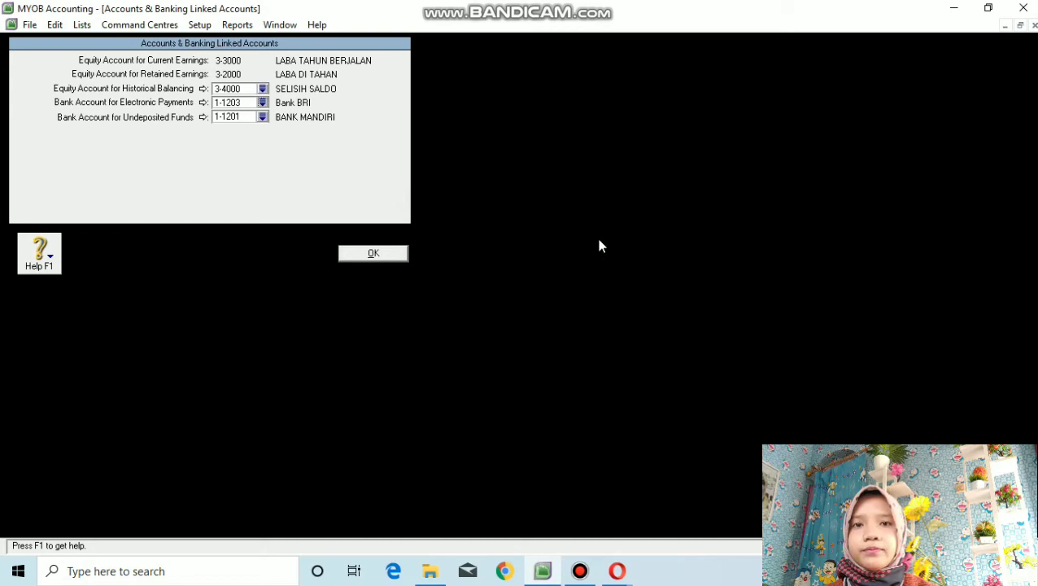
click(81, 25)
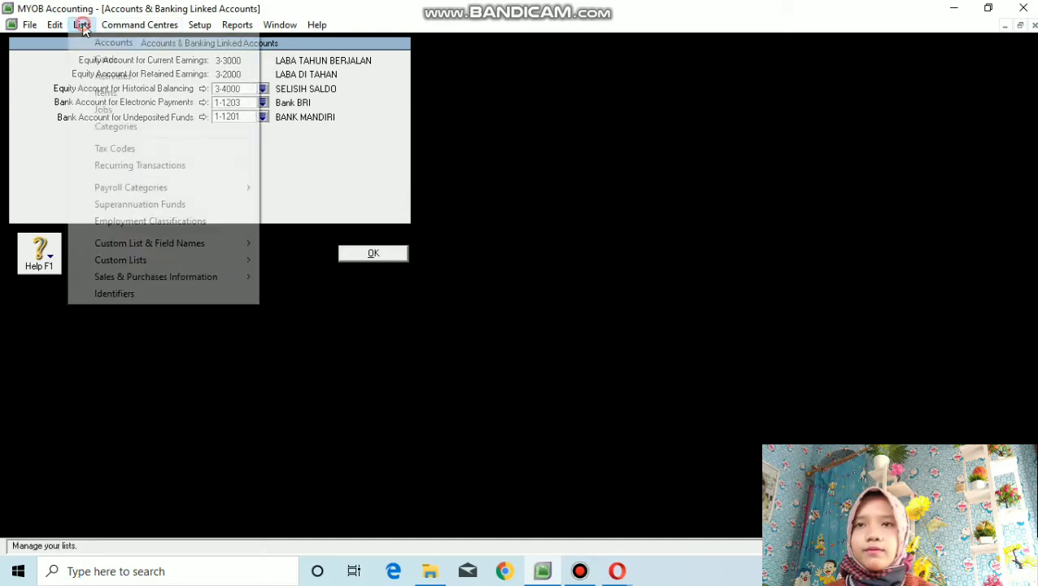
click(92, 42)
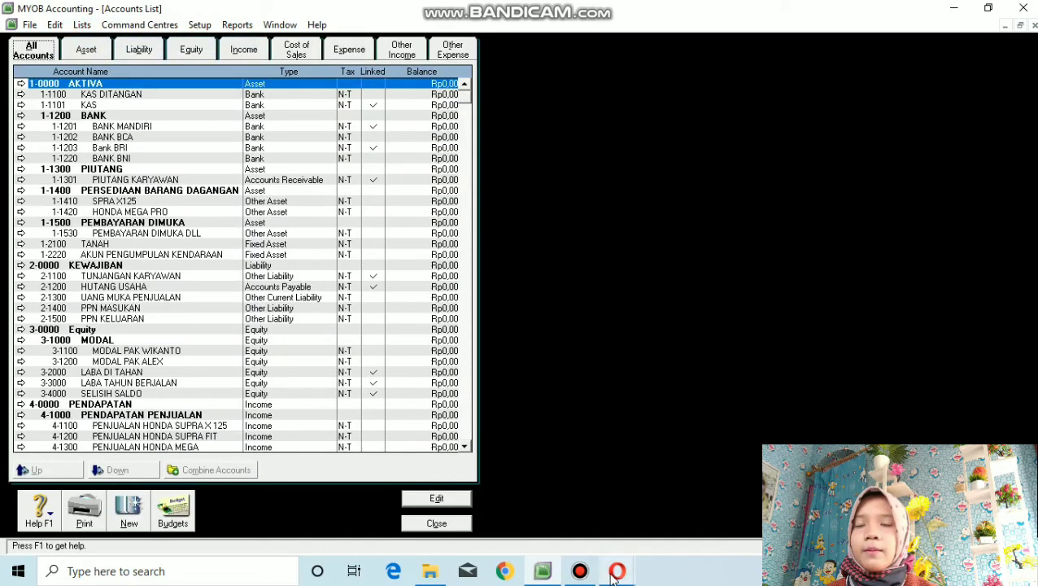
Consult the manual's instructions for linking sales accounts (Sales Accounts) in the PDF in Opera, and return to MYOB
click(617, 571)
scroll(753, 387, down, 3)
scroll(753, 387, down, 1)
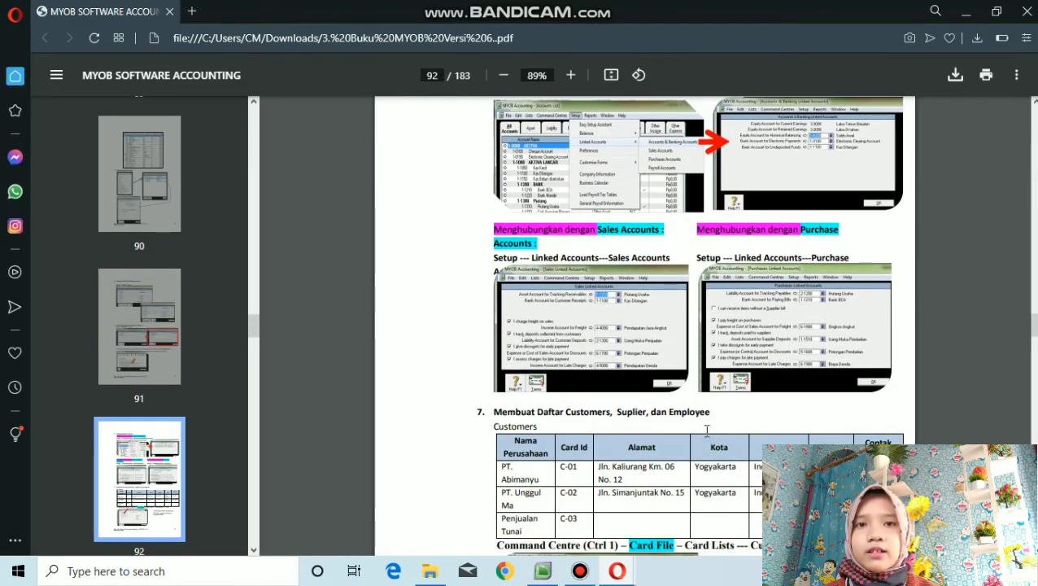
click(543, 571)
In the sales linked accounts, set the asset account for tracking receivables to 2-1200 HUTANG USAHA
click(199, 26)
mouse_move(240, 77)
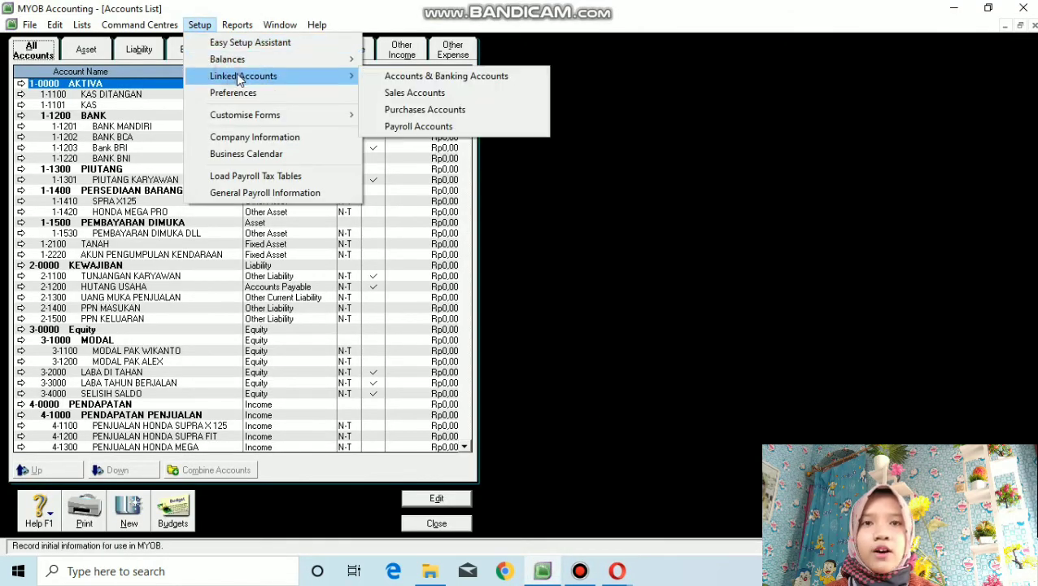
click(377, 91)
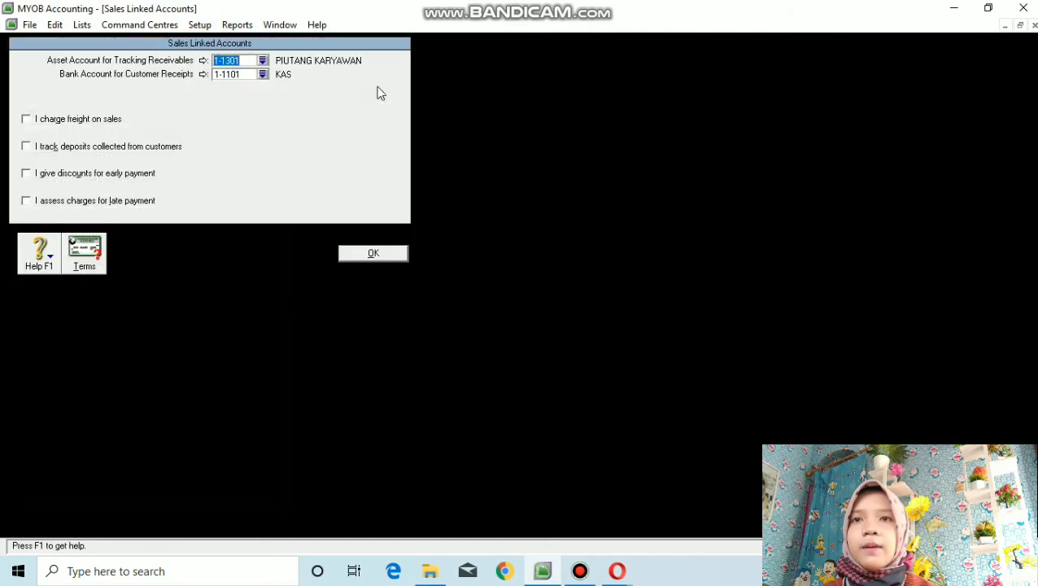
click(262, 61)
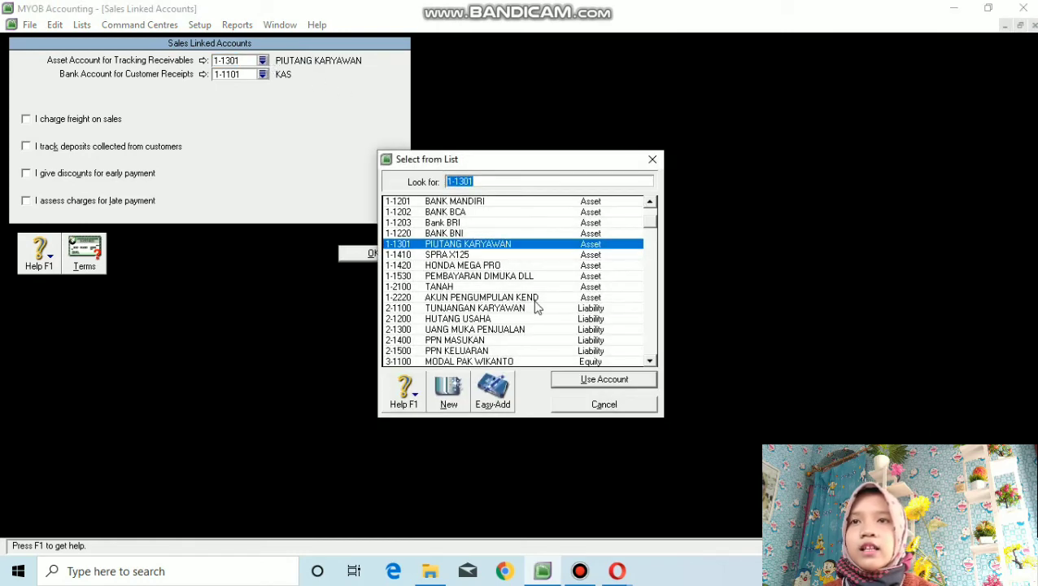
scroll(536, 307, down, 2)
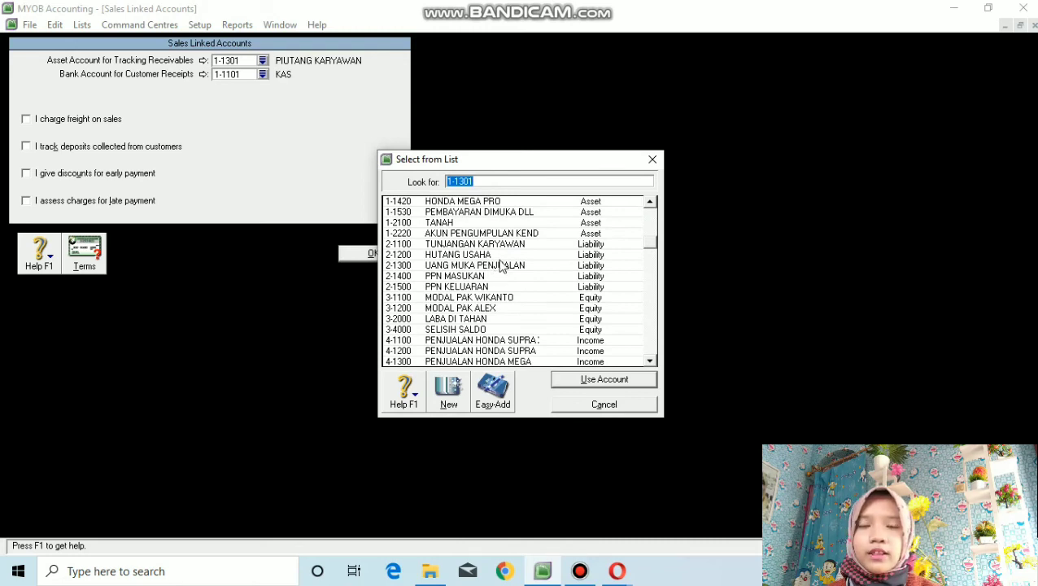
scroll(520, 276, down, 4)
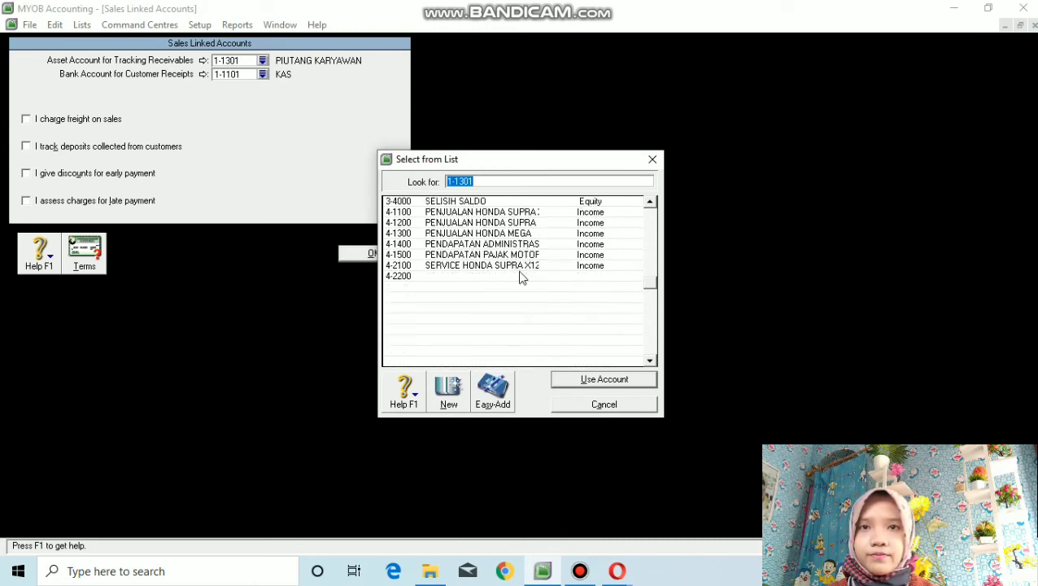
scroll(521, 277, down, 8)
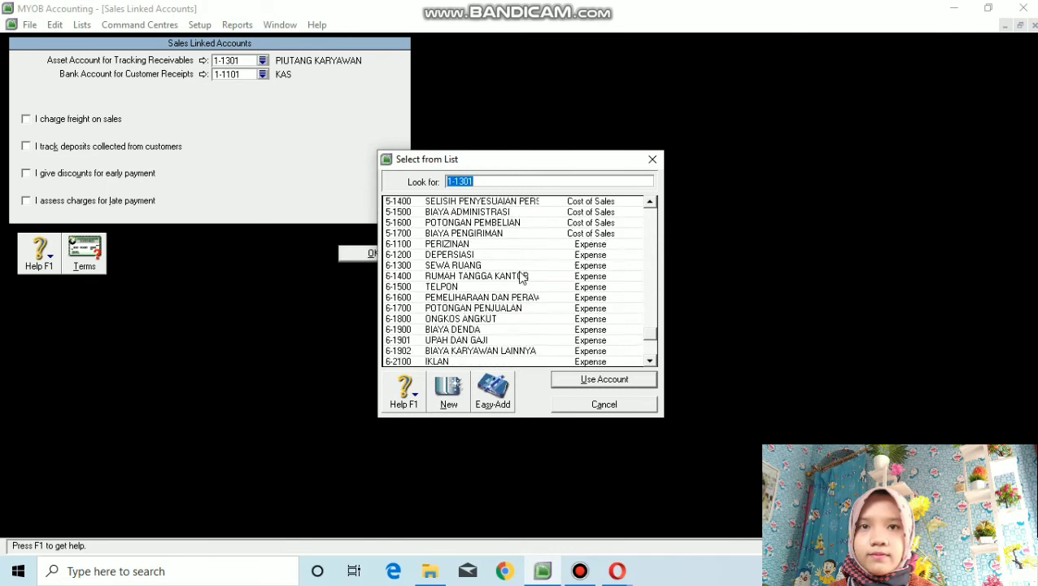
scroll(521, 277, down, 2)
scroll(522, 277, up, 15)
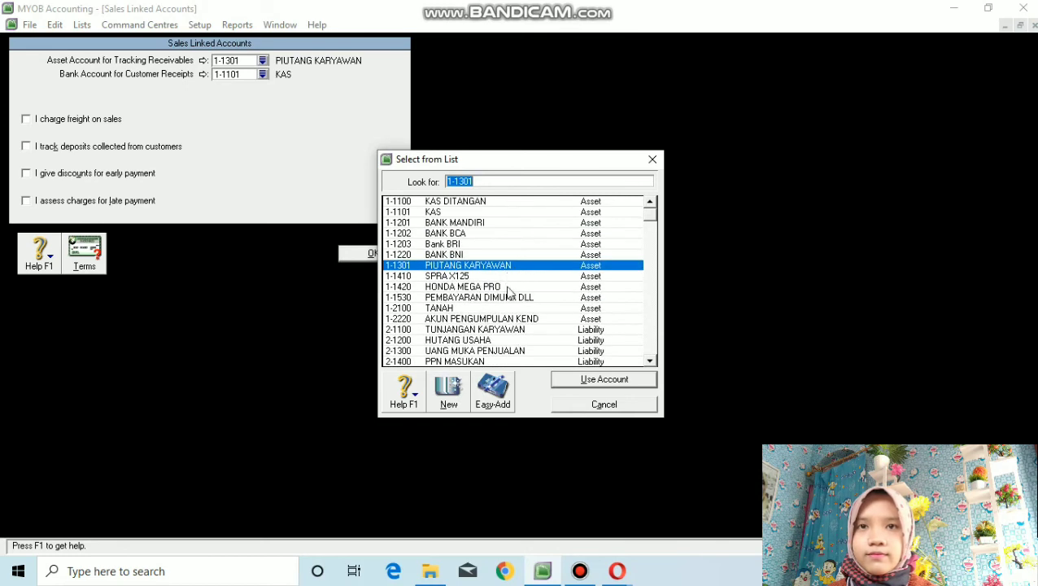
scroll(512, 303, down, 1)
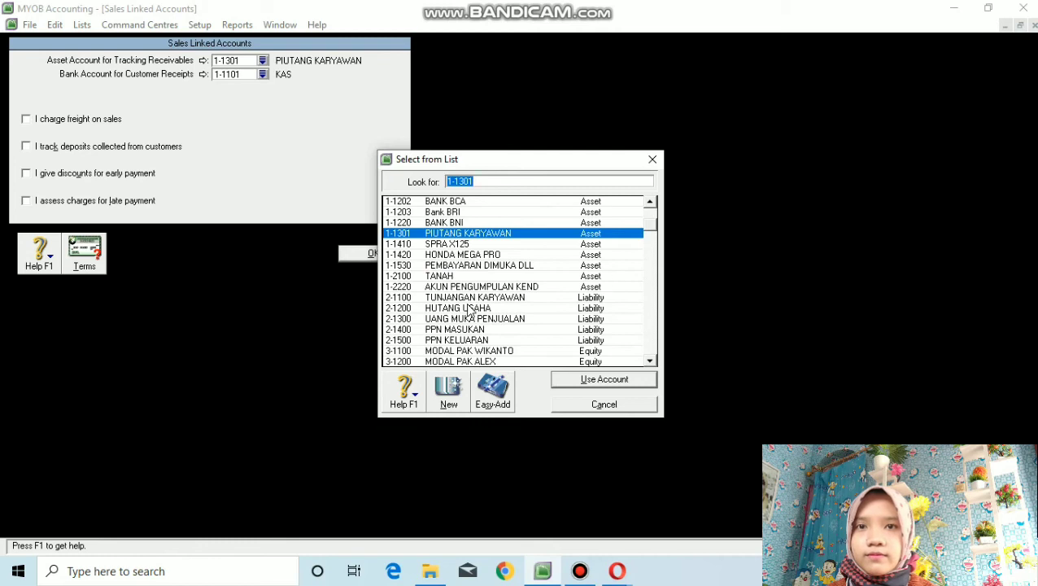
click(470, 308)
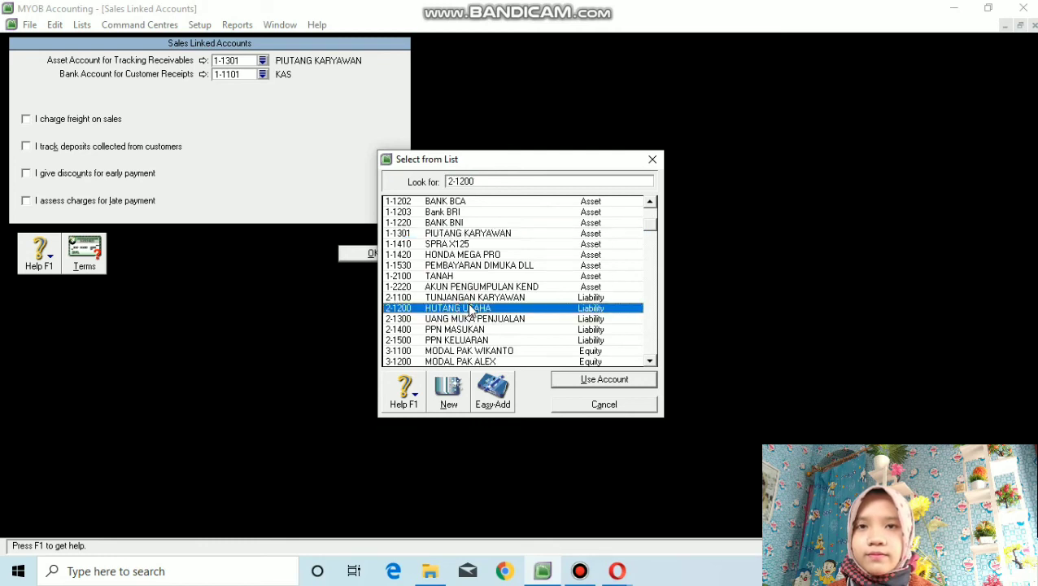
double_click(471, 308)
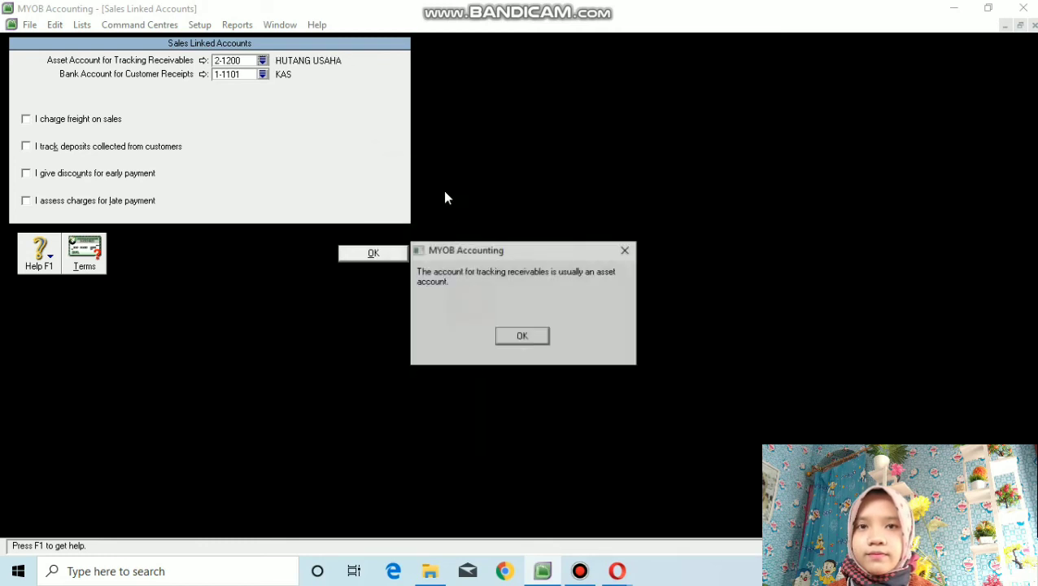
click(534, 337)
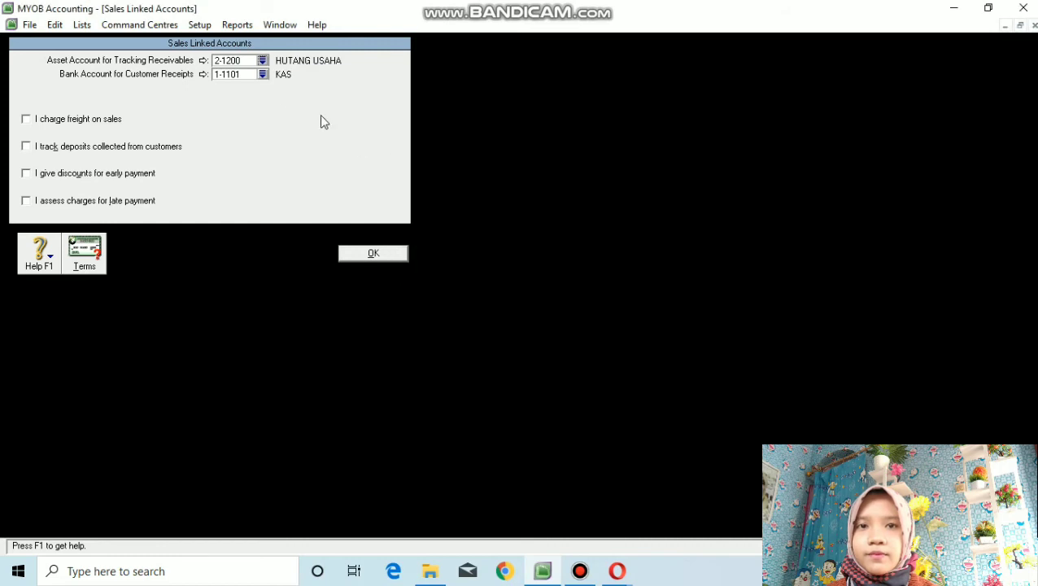
Set the bank account for customer receipts to 1-1100 KAS DITANGAN
click(262, 74)
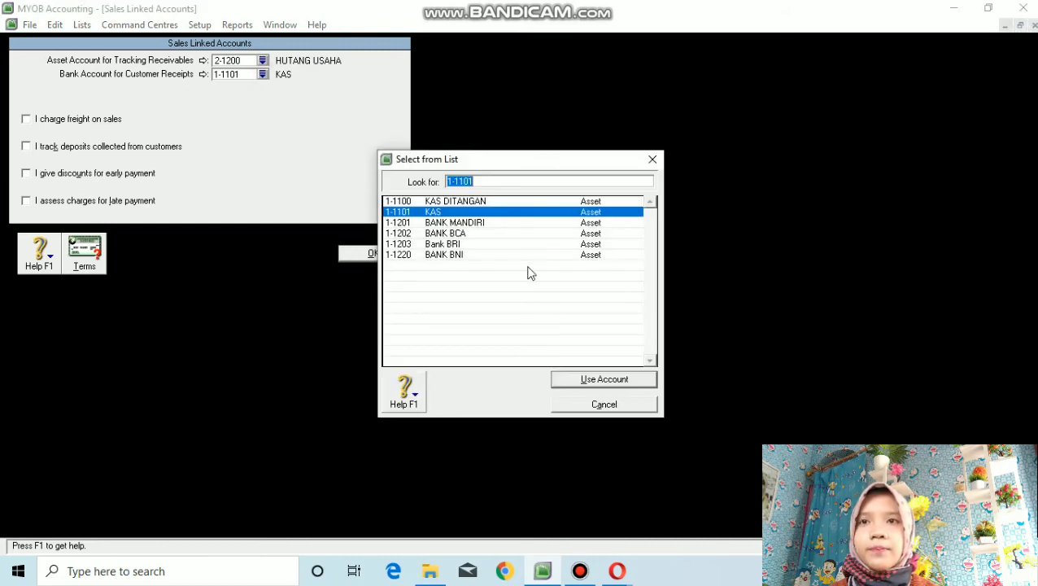
click(481, 202)
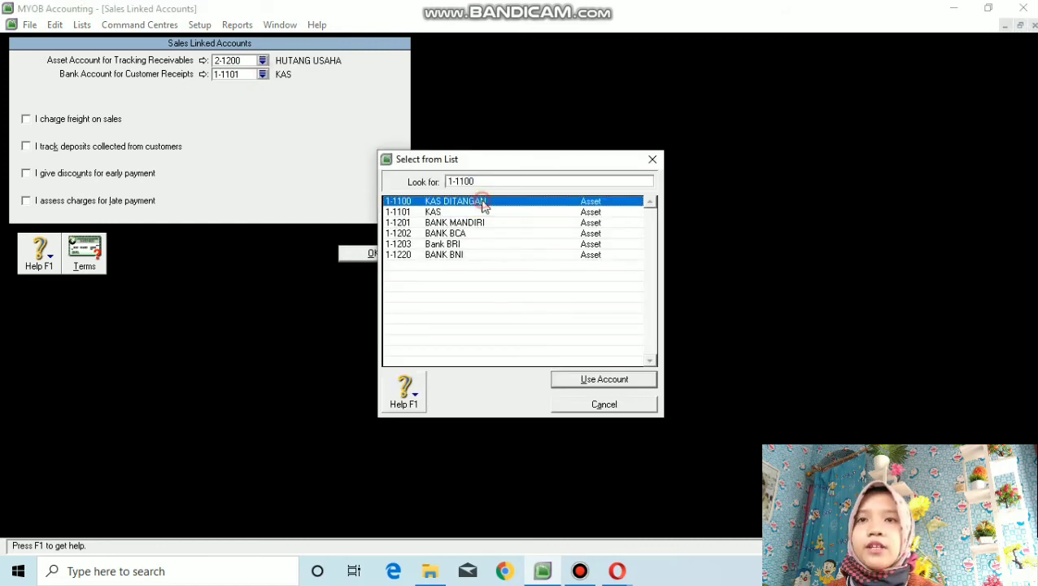
click(612, 379)
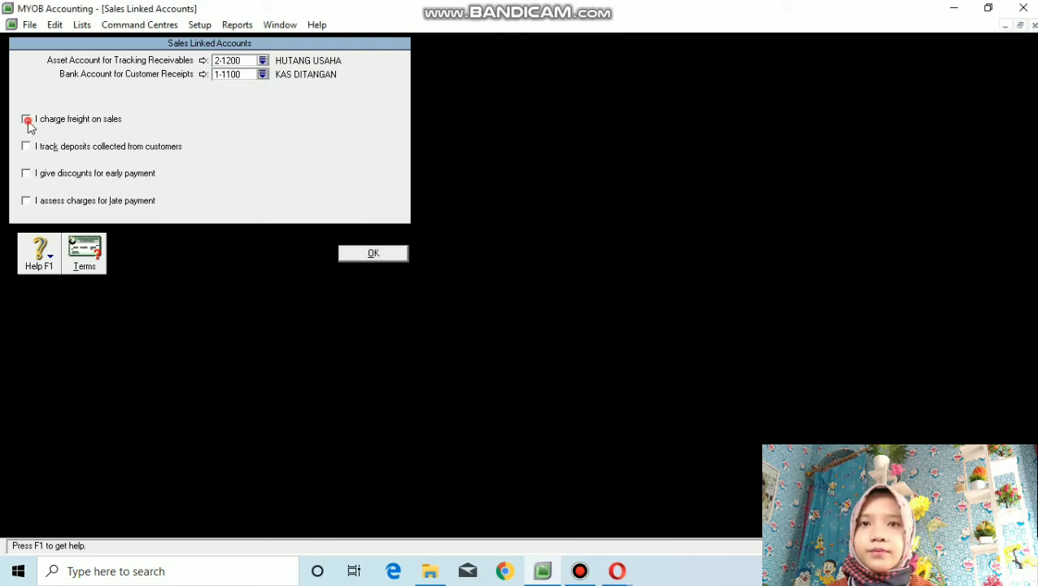
Enable the sales options for charging freight, tracking customer deposits, giving early payment discounts and assessing late payment charges
click(27, 121)
click(27, 147)
click(28, 175)
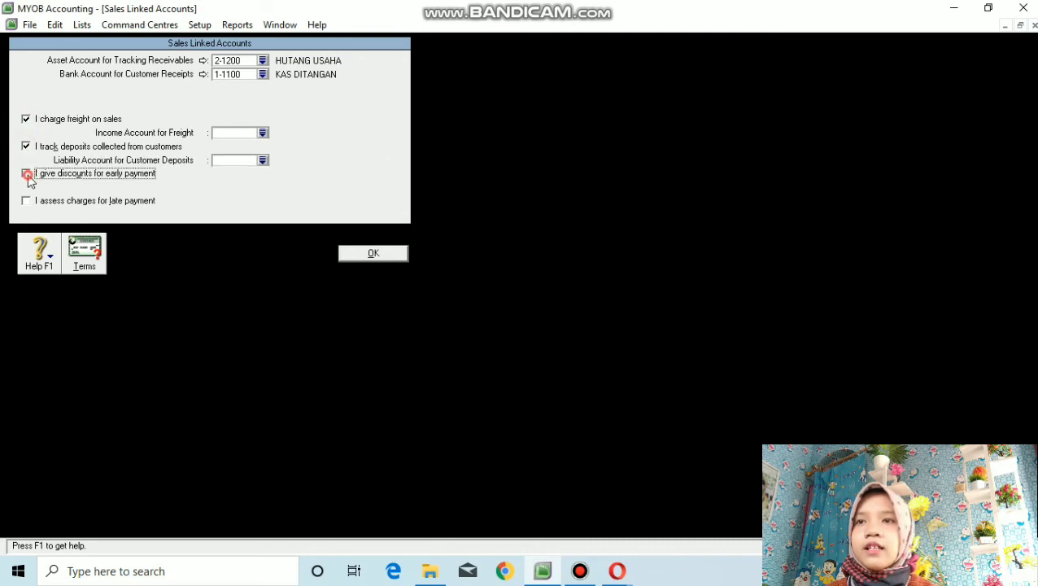
click(27, 201)
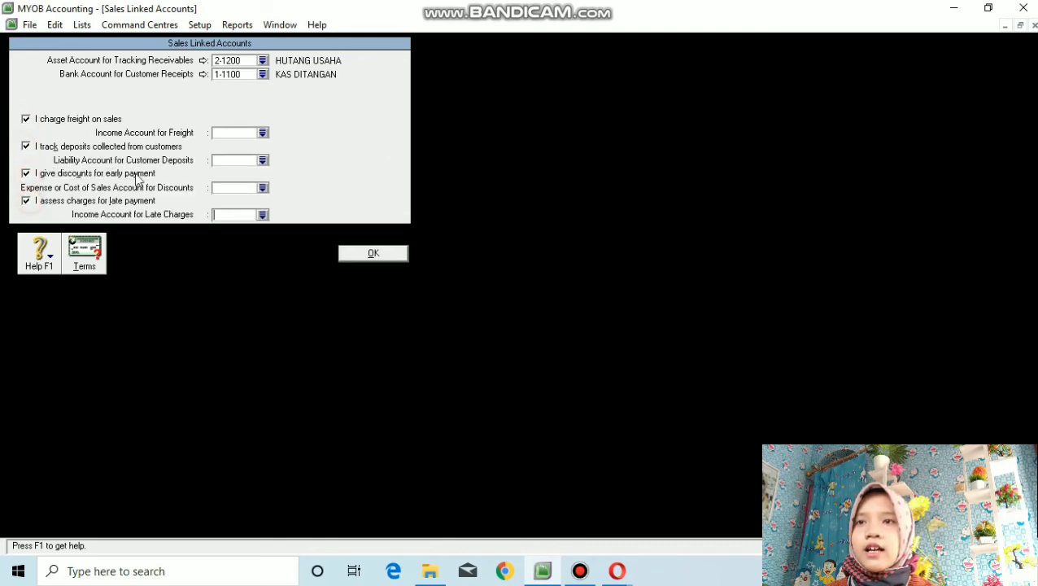
Link freight income to account 4-4000 PENDAPATAN JASA ANGKUT and customer deposits to liability account 2-1300 UANG MUKA PENJUALAN
click(263, 134)
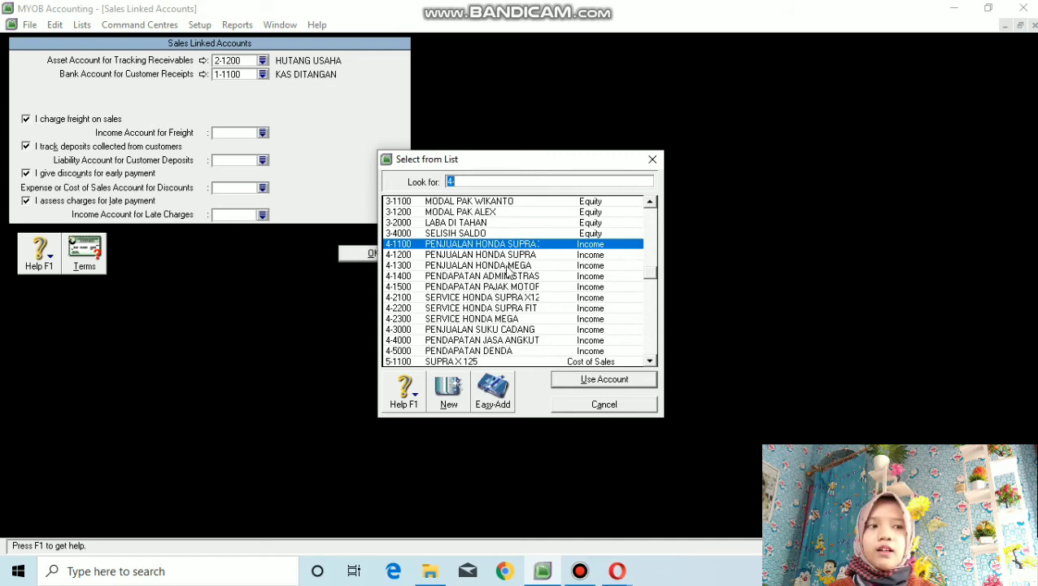
scroll(509, 273, down, 1)
text(4-4000)
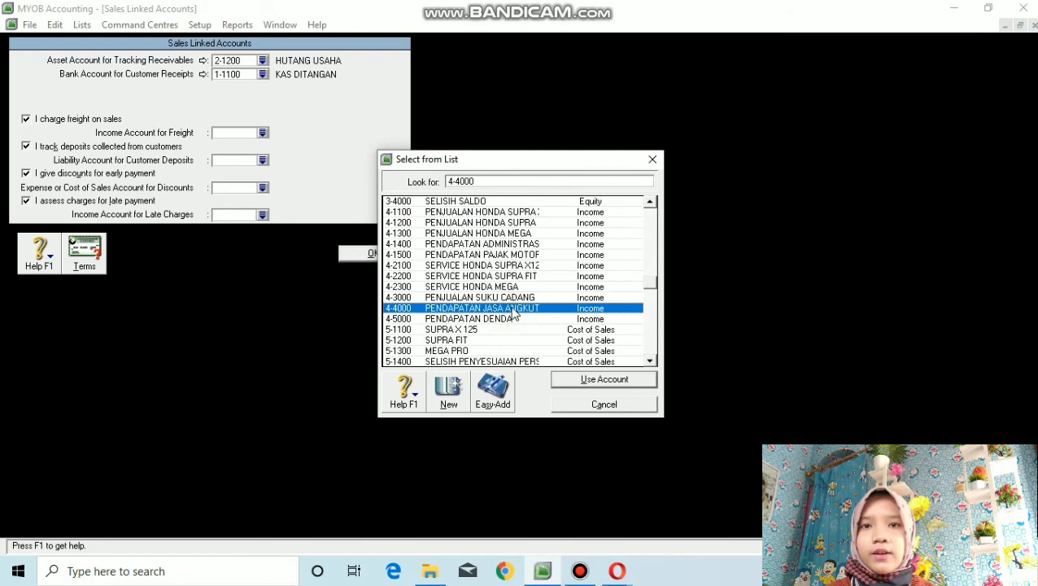
click(631, 379)
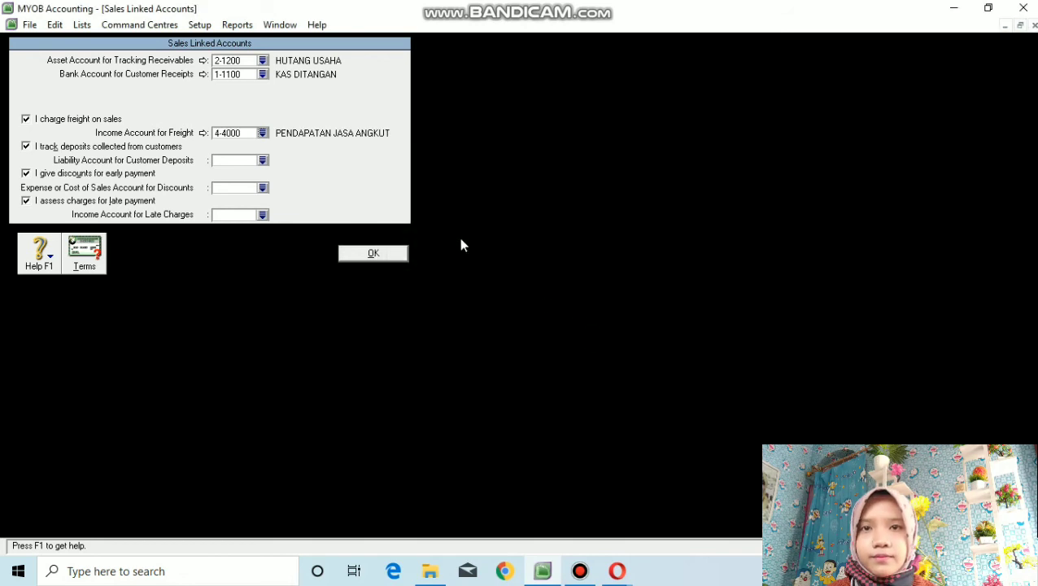
click(262, 160)
click(485, 266)
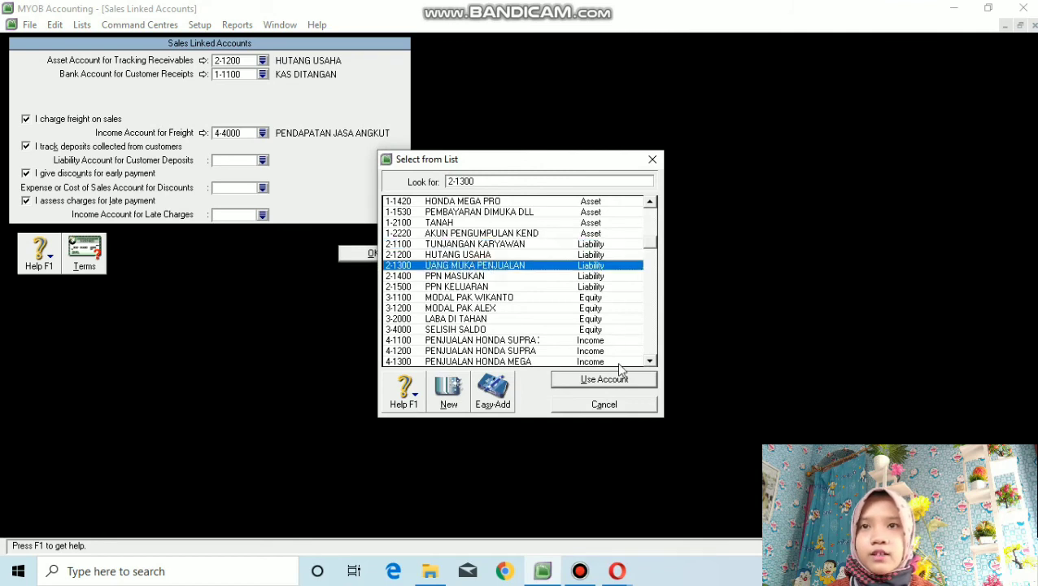
click(618, 378)
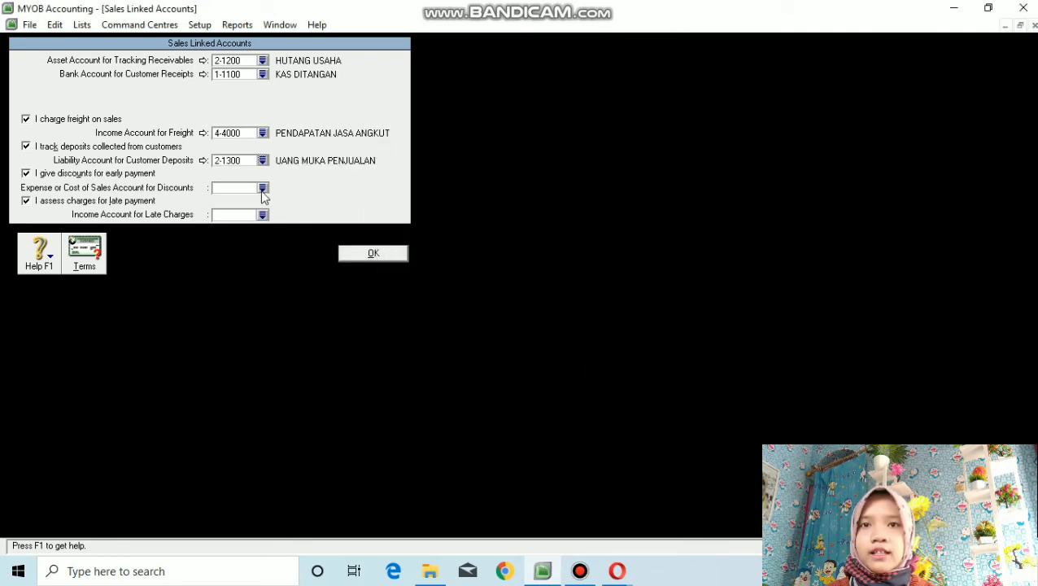
Link early payment discounts to account 6-1700 POTONGAN PENJUALAN and late charges to income account 4-5000 PENDAPATAN DENDA
click(263, 188)
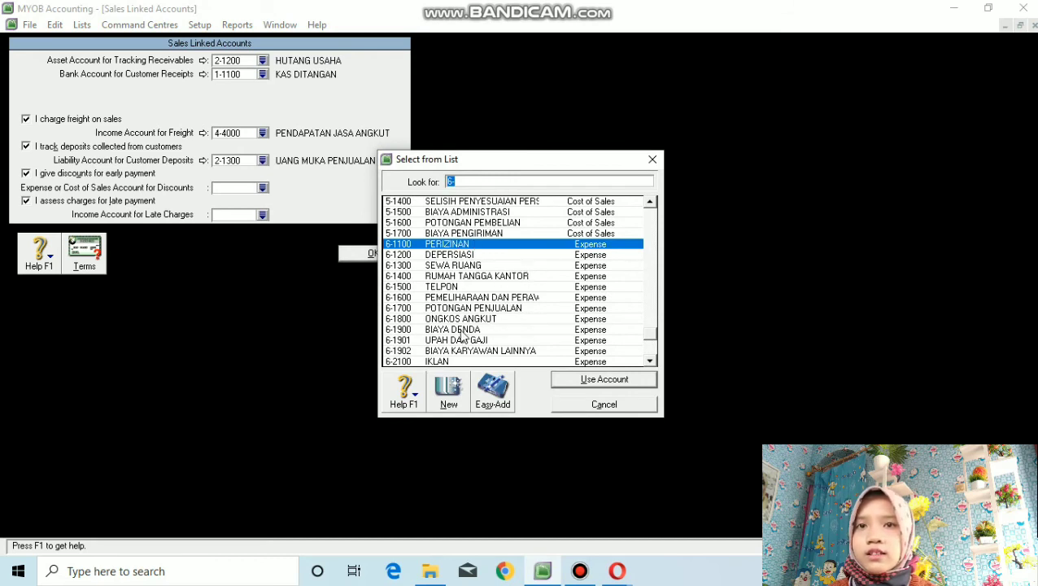
click(494, 308)
click(598, 381)
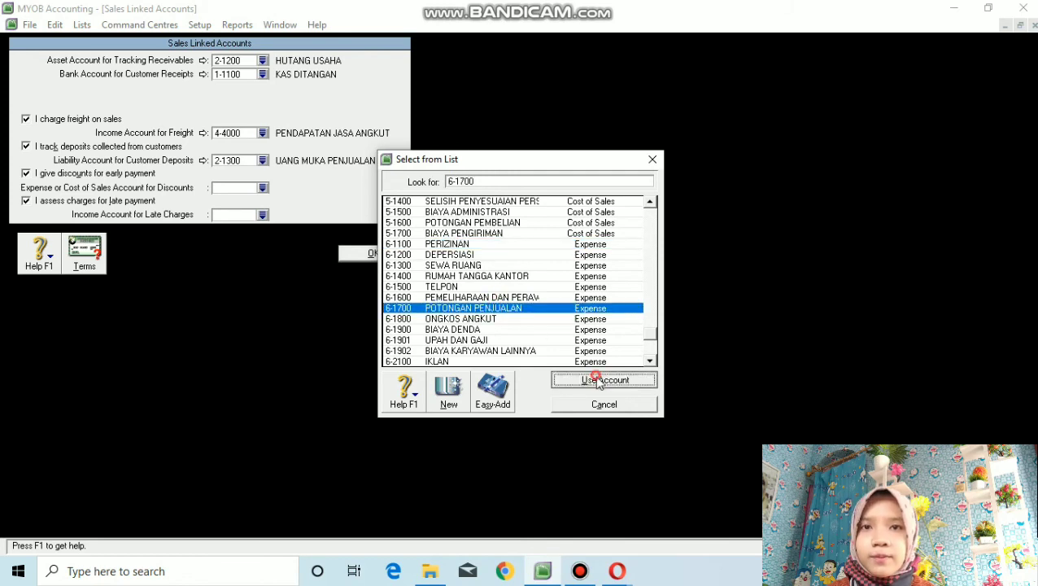
click(265, 216)
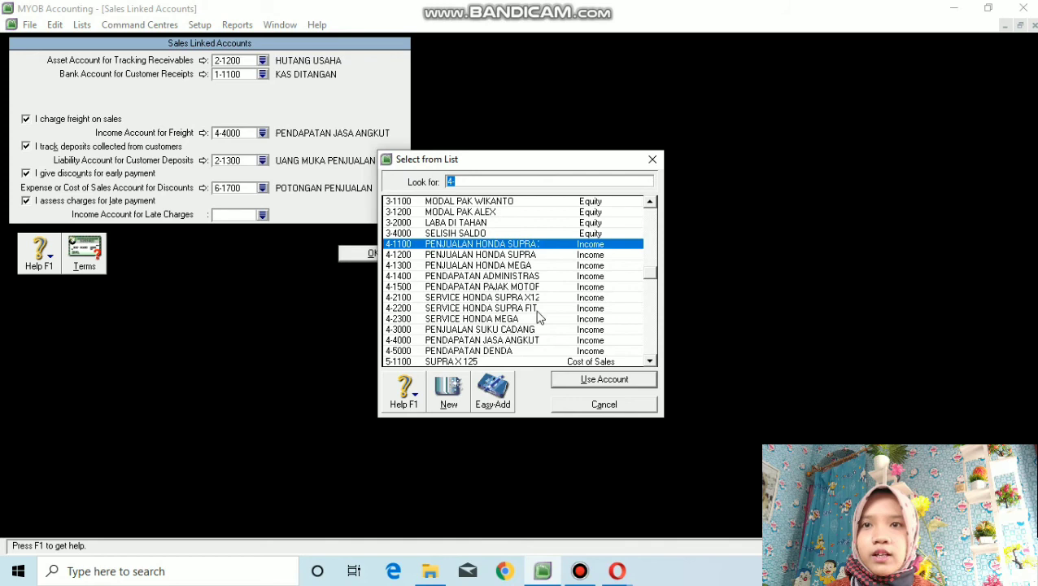
click(508, 351)
click(620, 386)
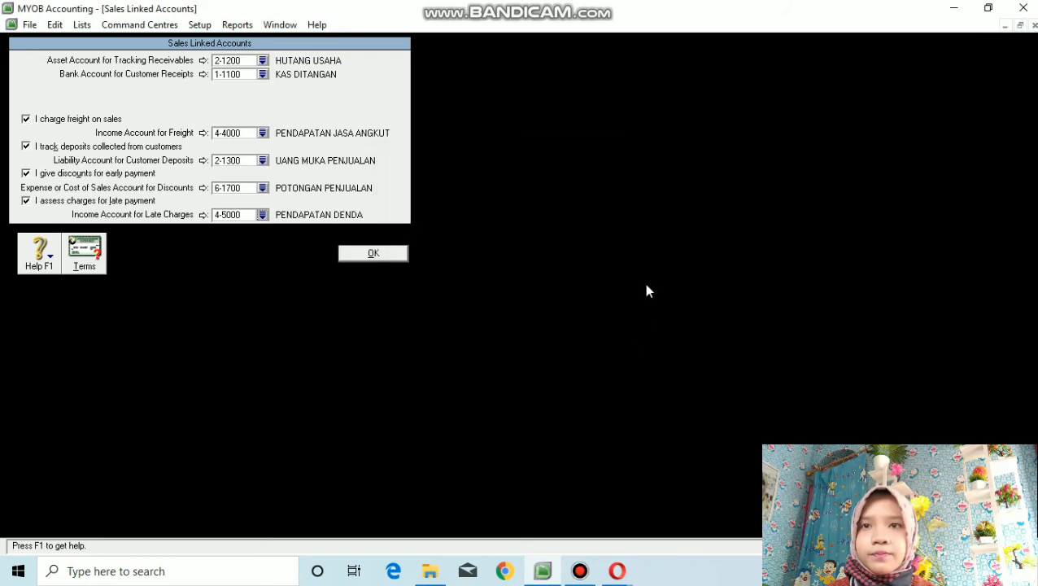
Save the sales linked accounts and check the purchases linked accounts example in the MYOB PDF manual before returning to MYOB Accounting
click(365, 255)
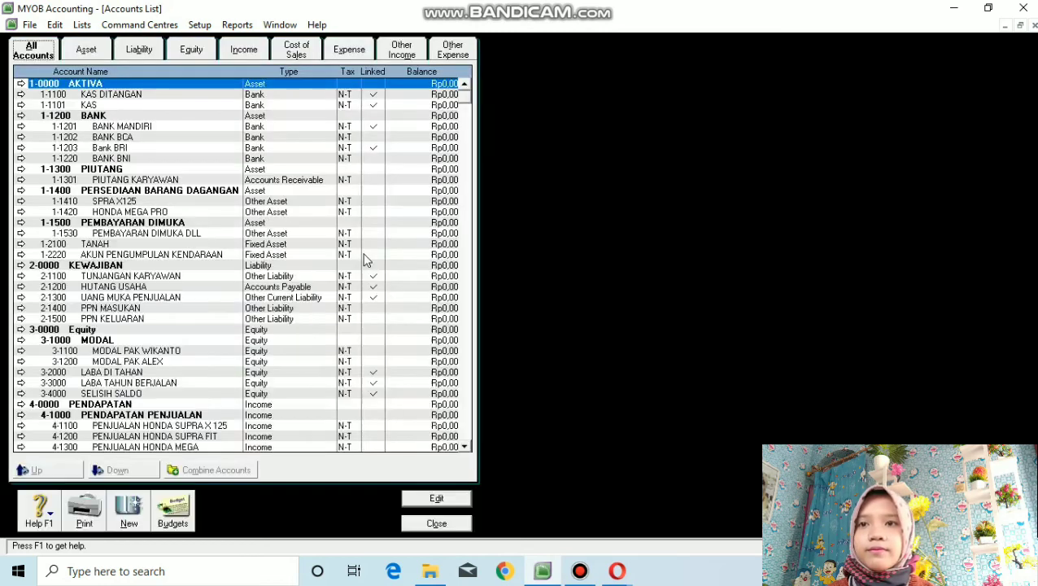
key(alt+Tab)
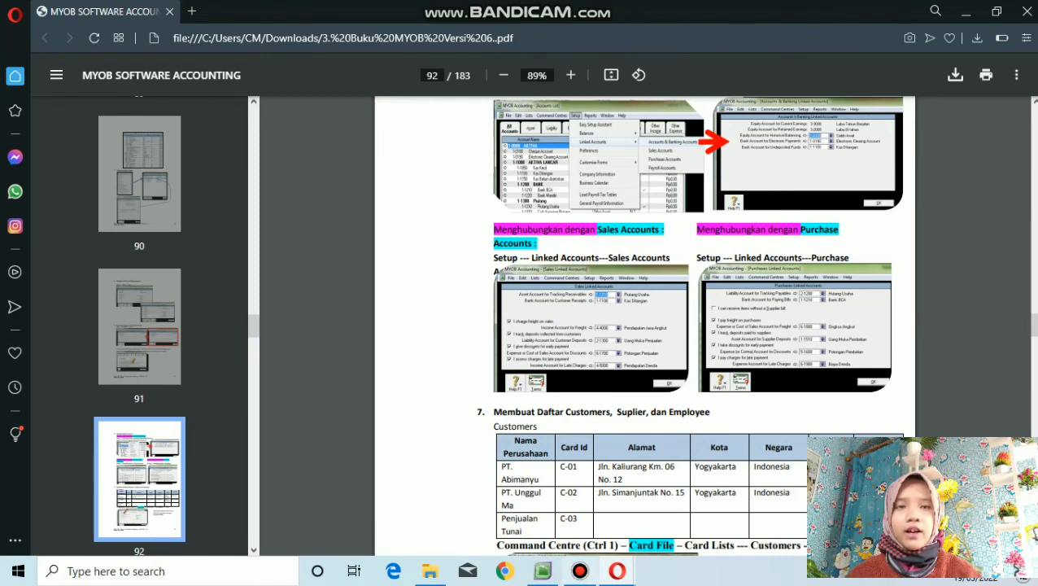
click(543, 570)
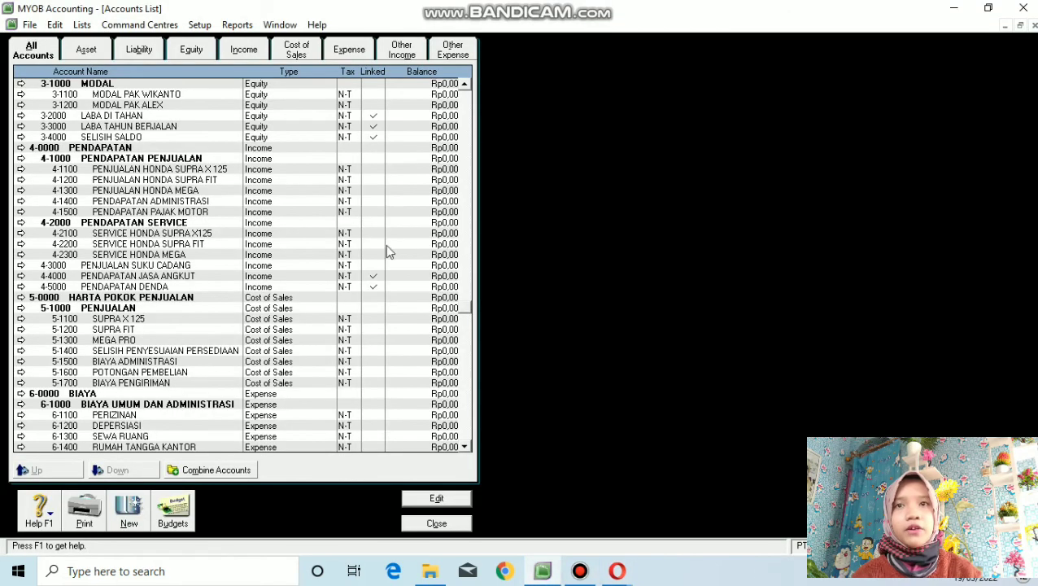
In the purchases linked accounts, set the bank account for paying bills to 1-1201 BANK MANDIRI
click(199, 24)
mouse_move(233, 76)
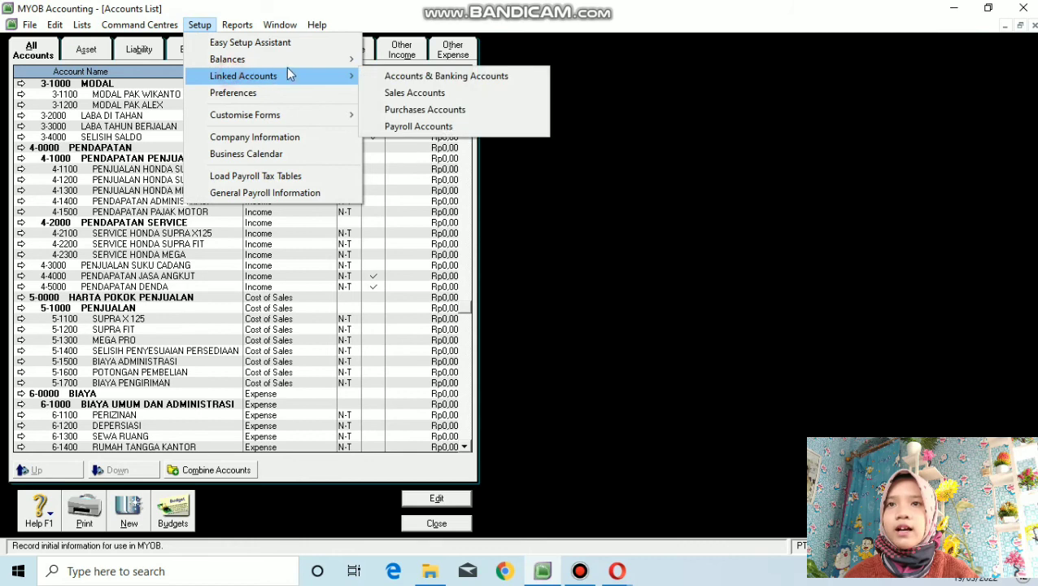
click(389, 110)
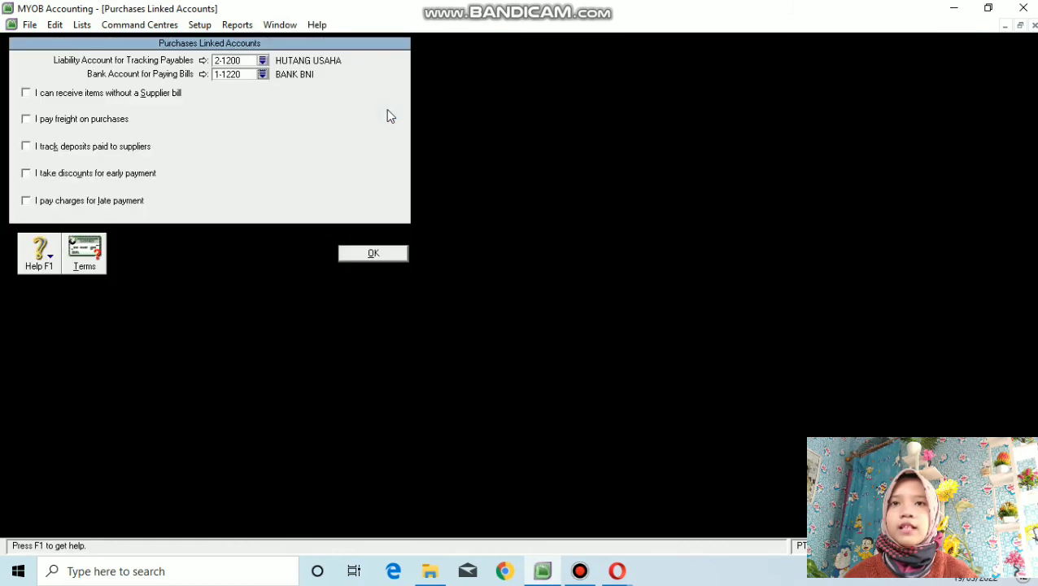
click(262, 74)
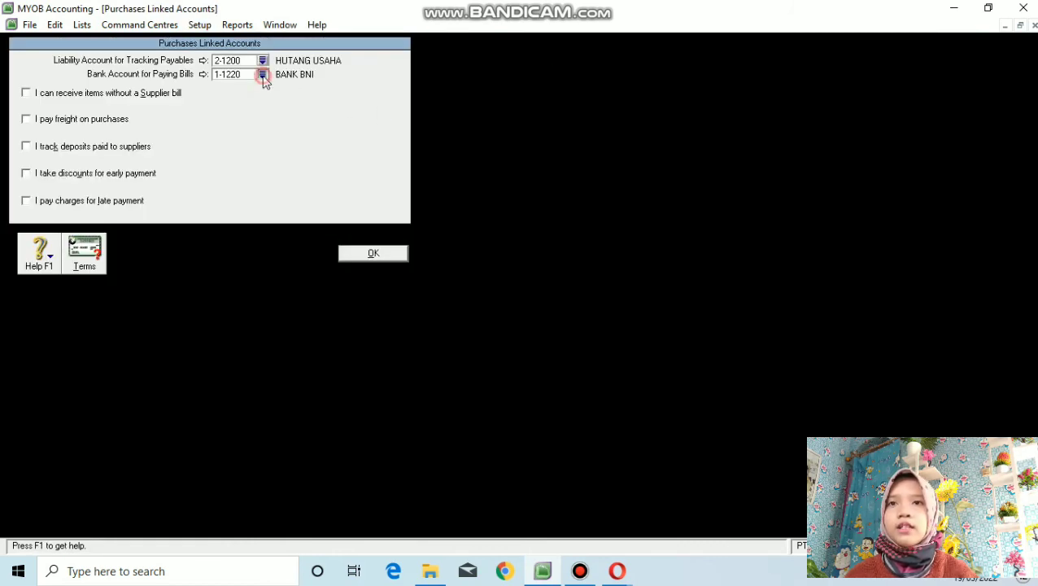
click(465, 226)
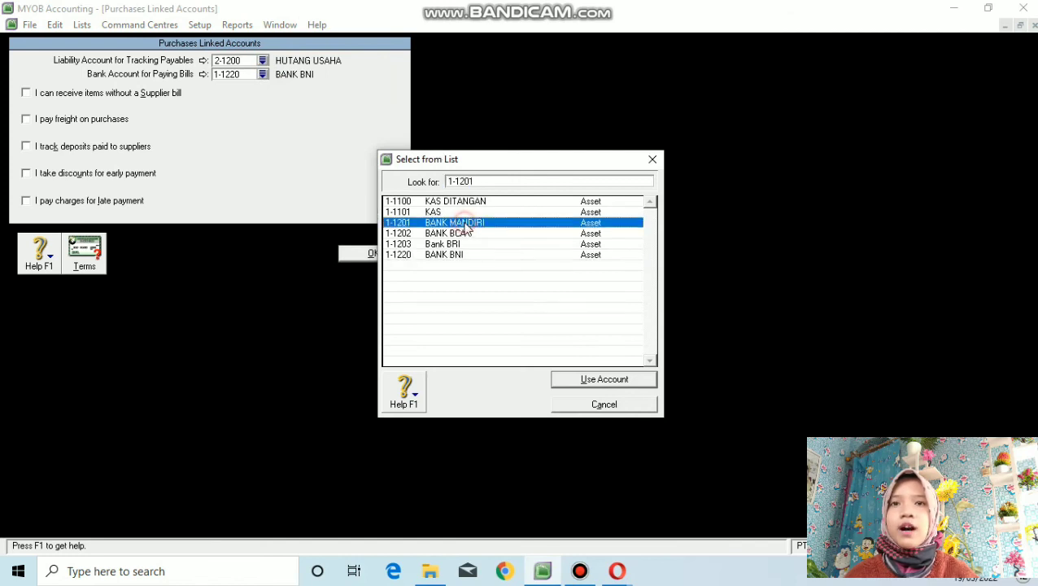
click(604, 380)
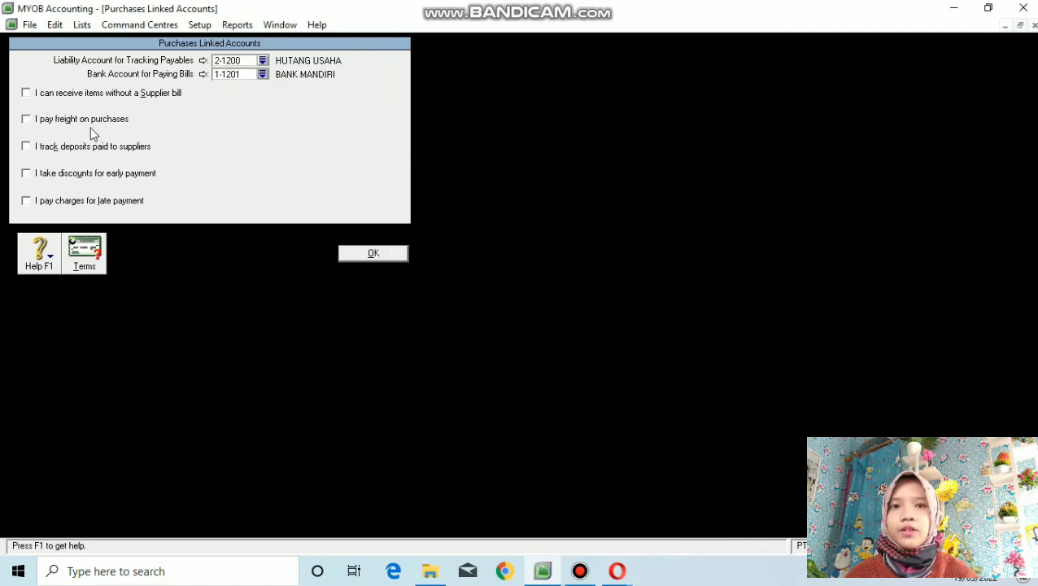
Enable the purchases options for receiving items without a supplier bill, paying freight, tracking supplier deposits, taking early payment discounts and paying late charges
click(27, 92)
click(28, 118)
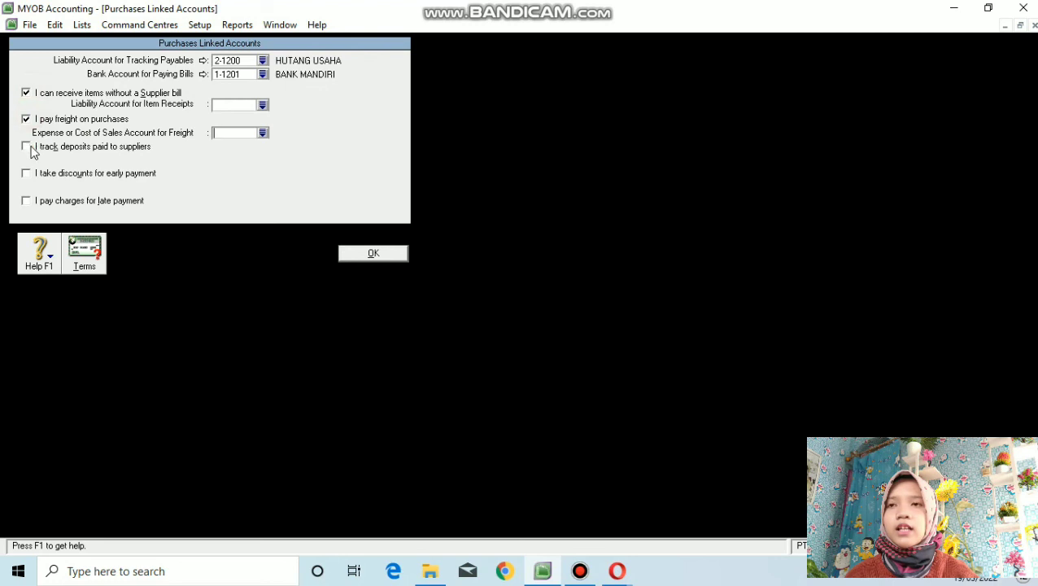
click(27, 146)
click(37, 173)
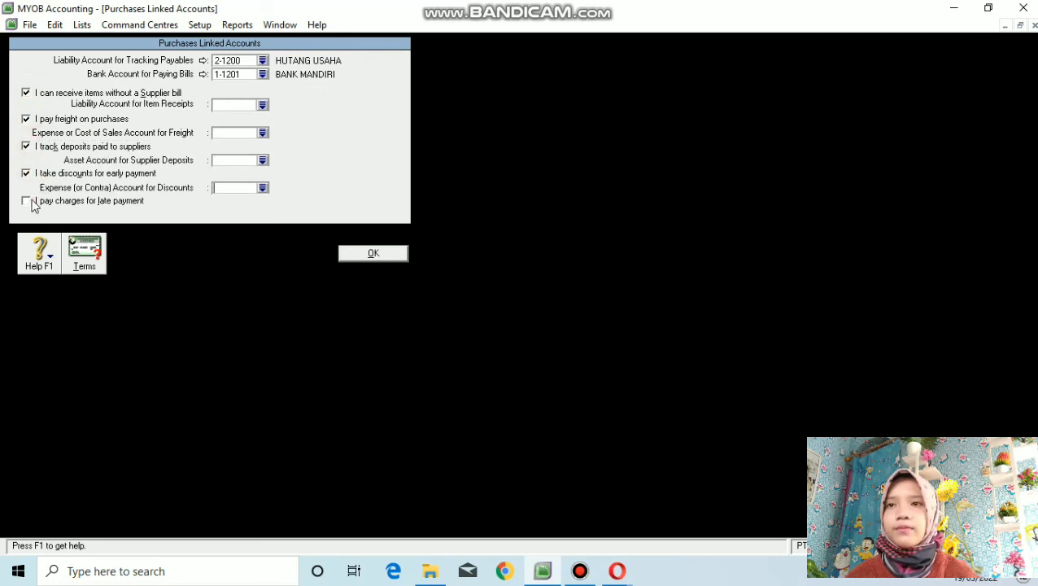
click(33, 201)
Link the liability account for item receipts to 6-1800 ONGKOS ANGKUT and accept the account type notice
click(264, 107)
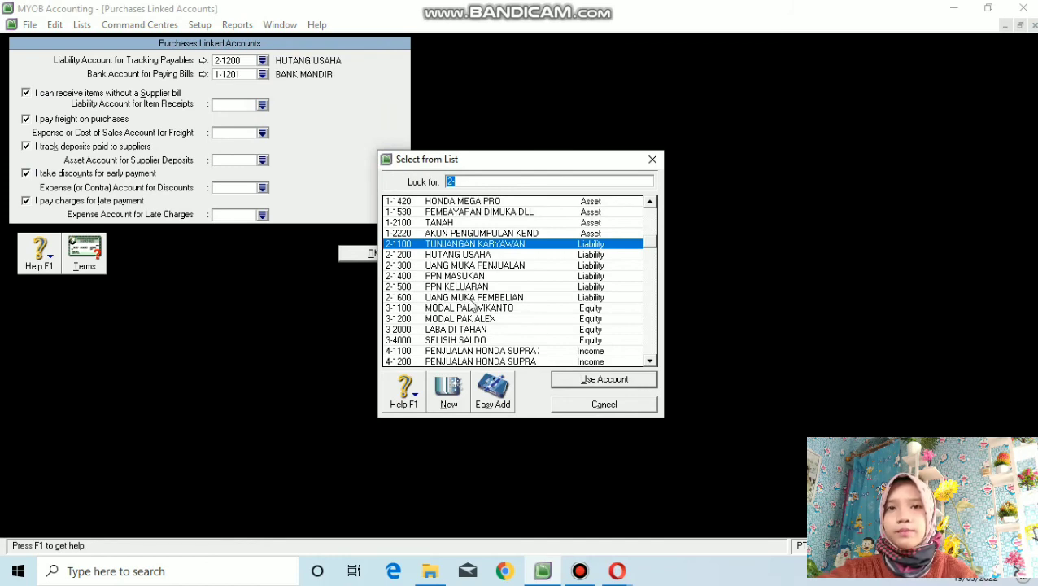
scroll(470, 302, down, 8)
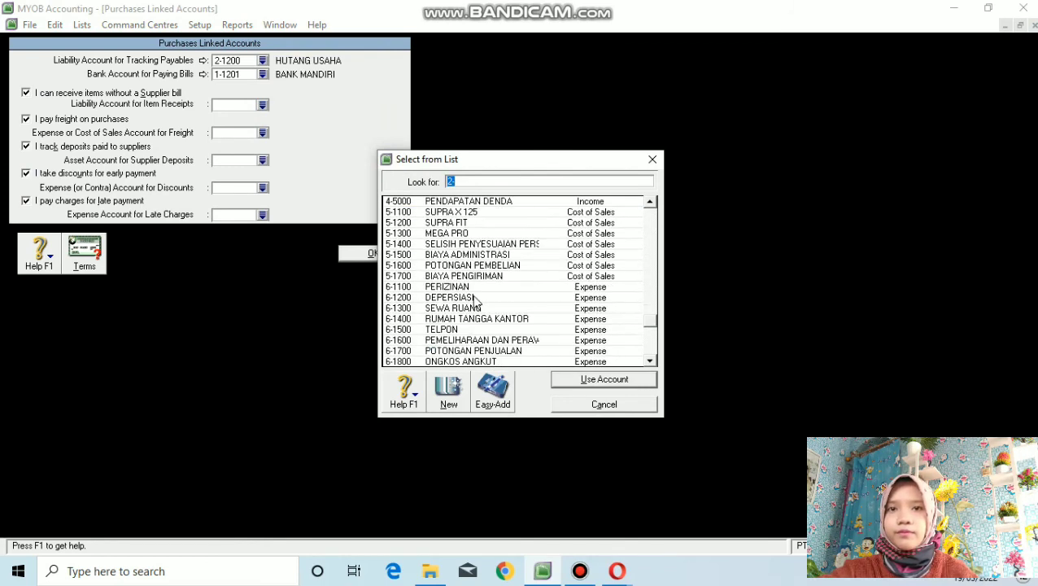
click(482, 361)
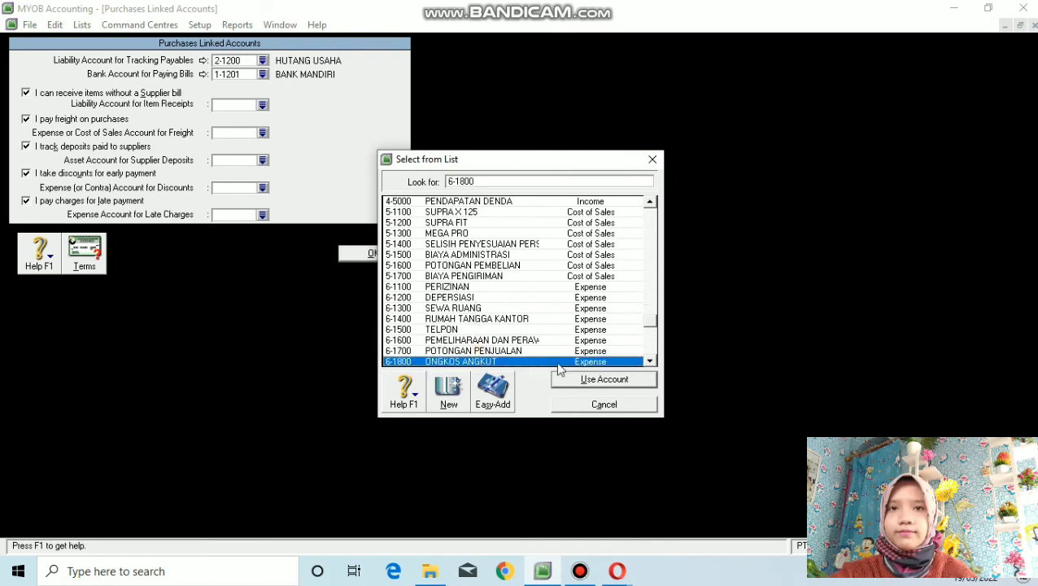
click(584, 379)
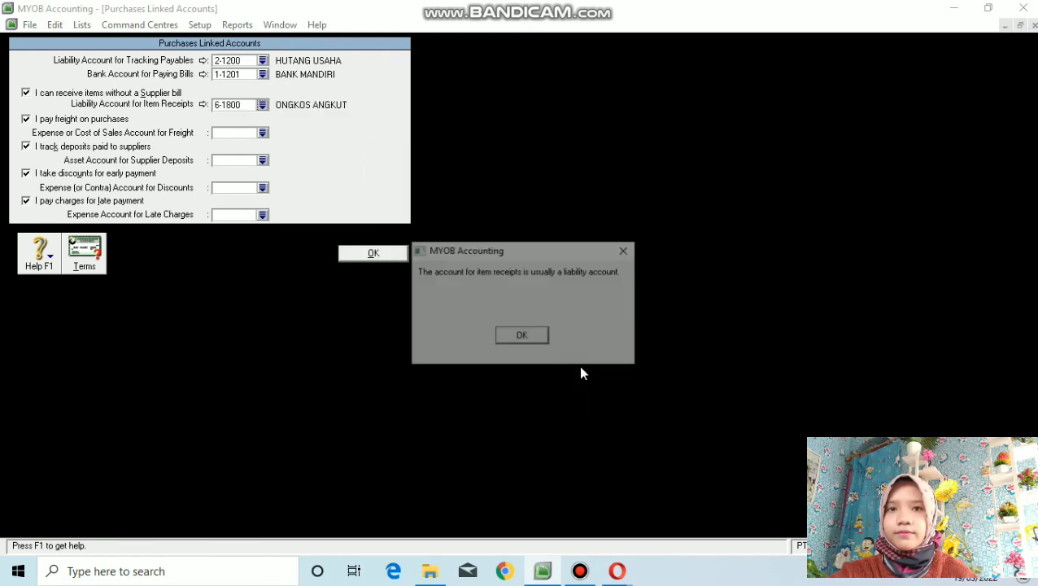
click(522, 337)
Link the expense or cost of sales account for purchase freight to 2-1600 UANG MUKA PEMBELIAN
click(263, 132)
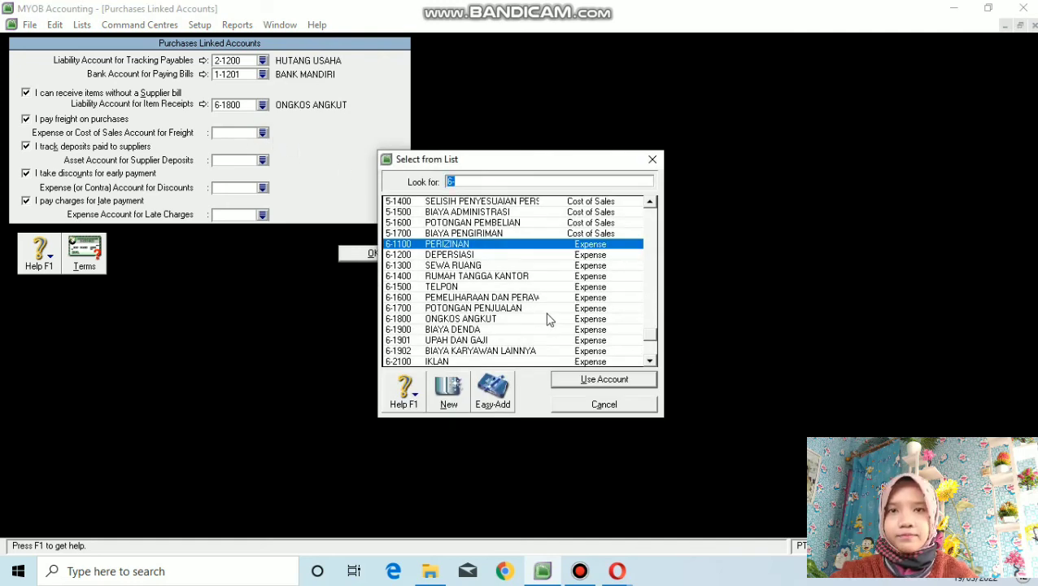
scroll(513, 336, down, 2)
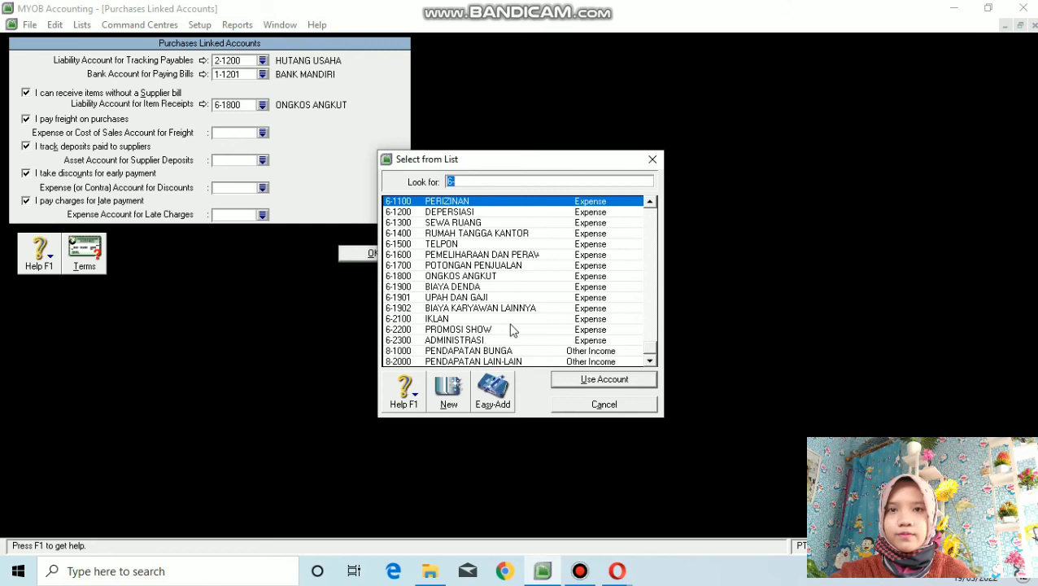
scroll(511, 329, up, 10)
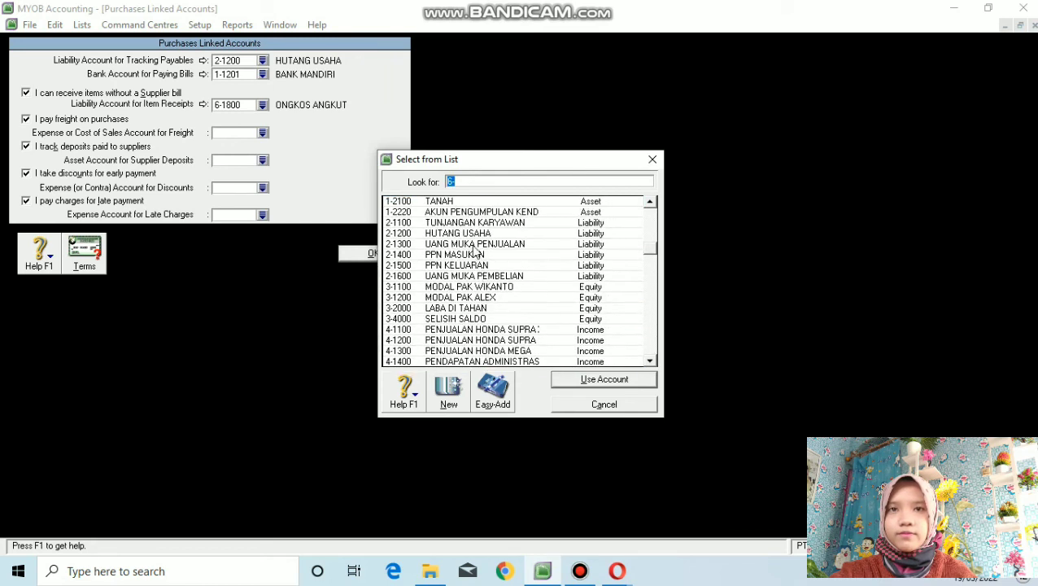
click(484, 276)
click(602, 382)
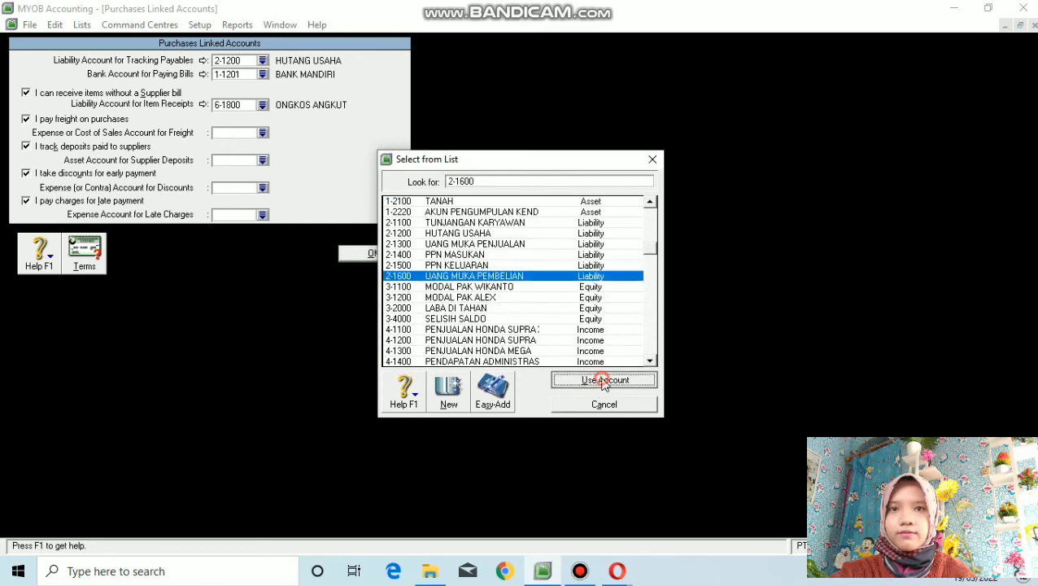
click(542, 343)
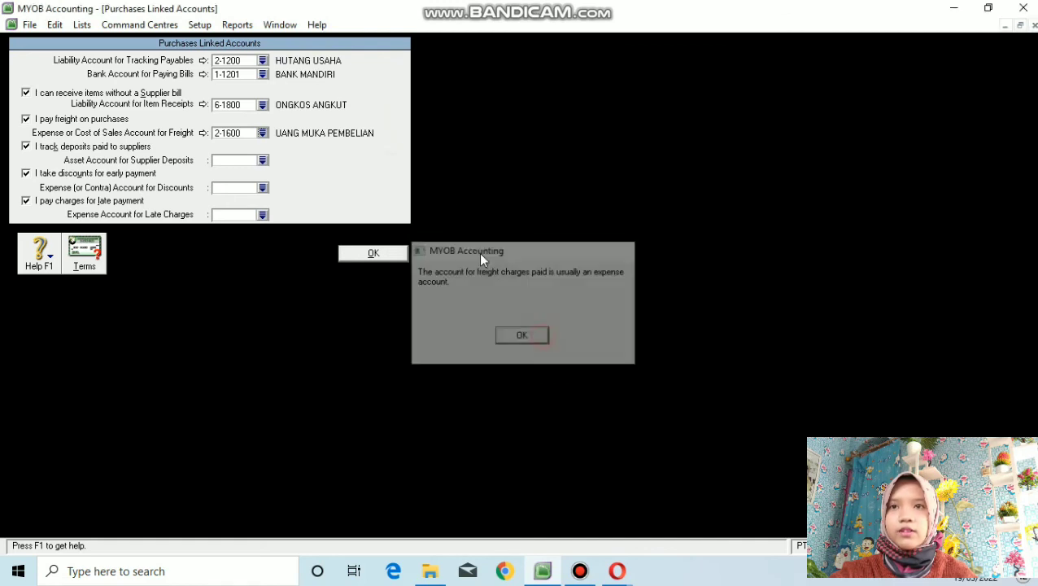
Link the asset account for supplier deposits to 5-1600 POTONGAN PEMBELIAN
click(263, 161)
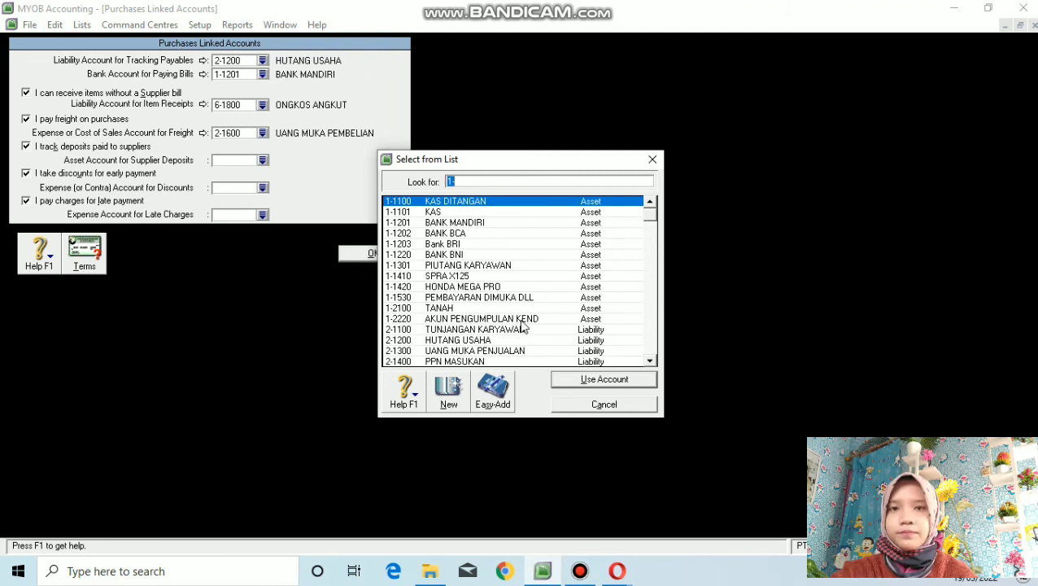
scroll(522, 326, down, 4)
scroll(523, 325, down, 4)
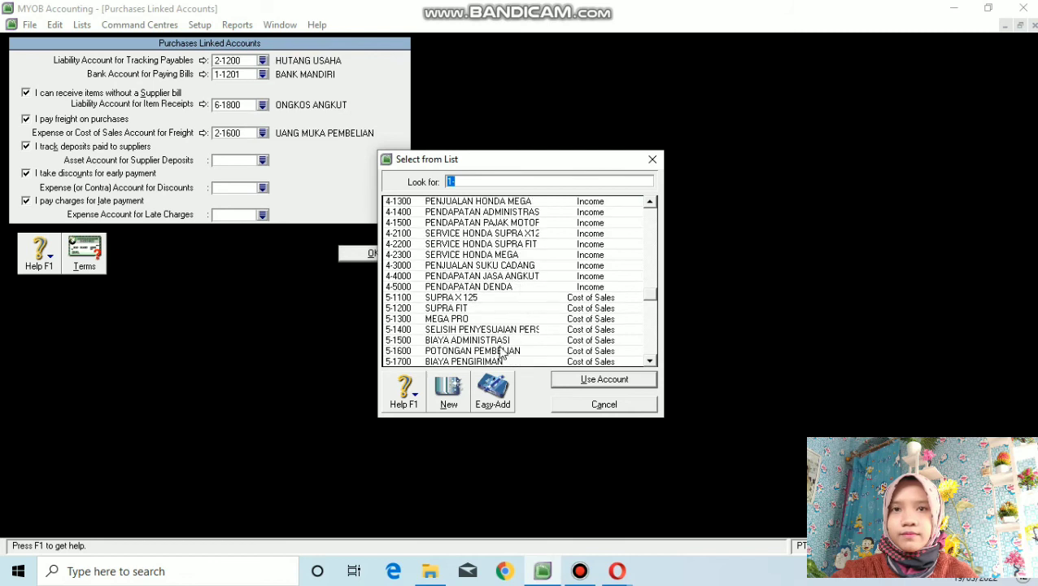
click(500, 350)
click(595, 382)
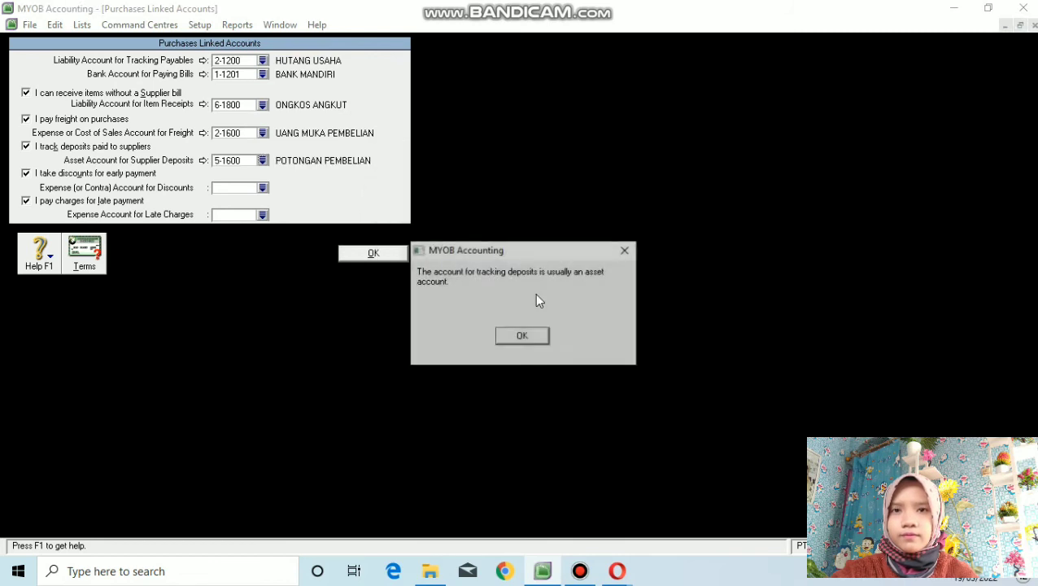
click(523, 336)
Link early payment discounts on purchases to account 6-1900 BIAYA DENDA and save the purchases linked accounts
click(262, 188)
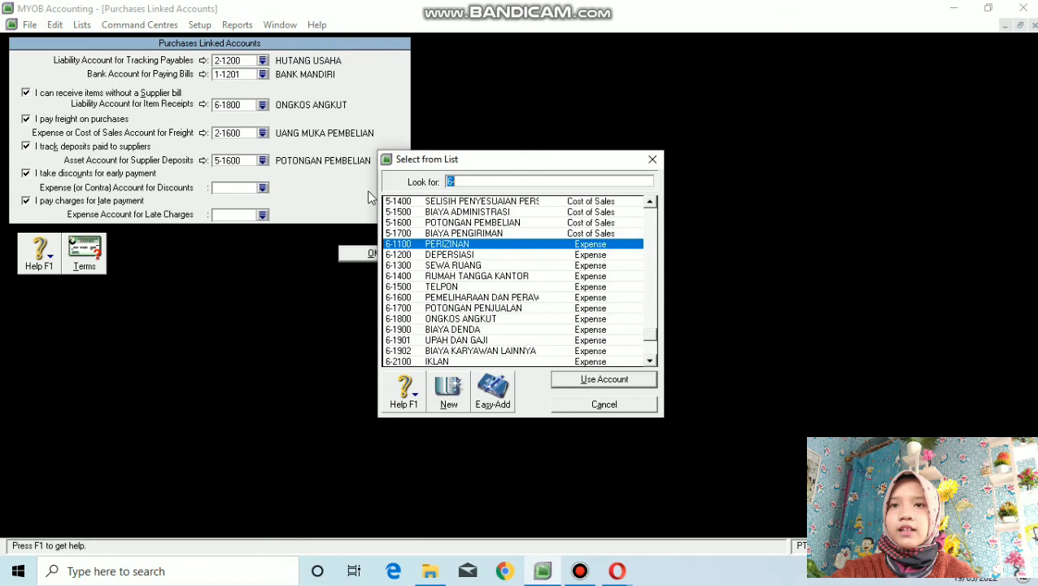
click(499, 330)
click(587, 382)
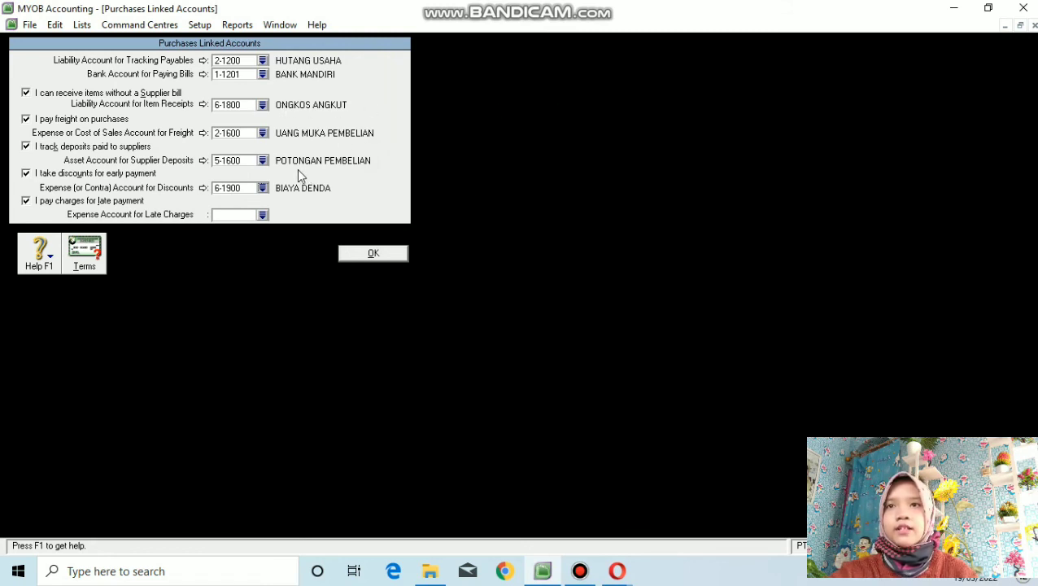
click(367, 255)
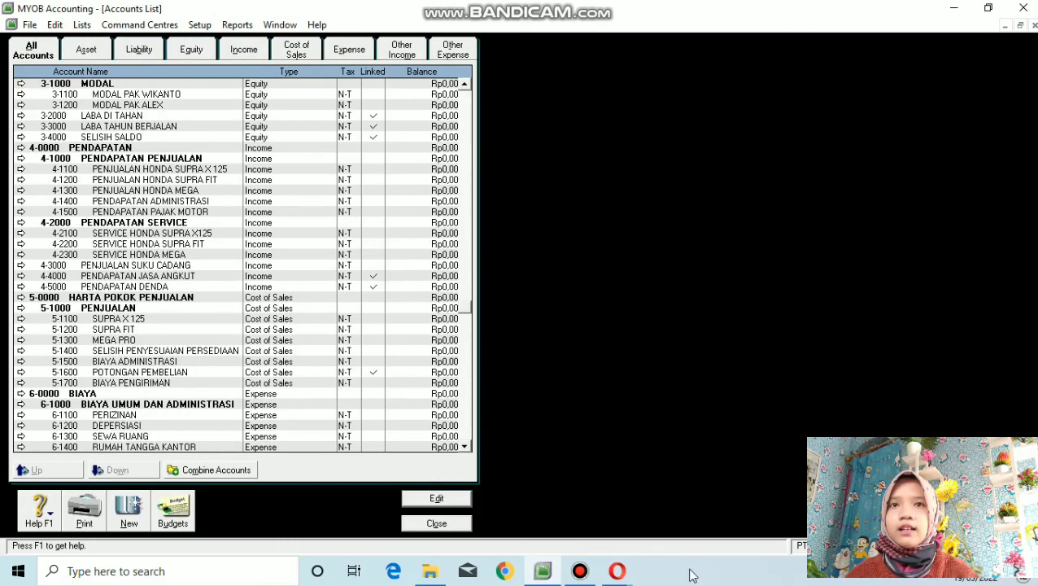